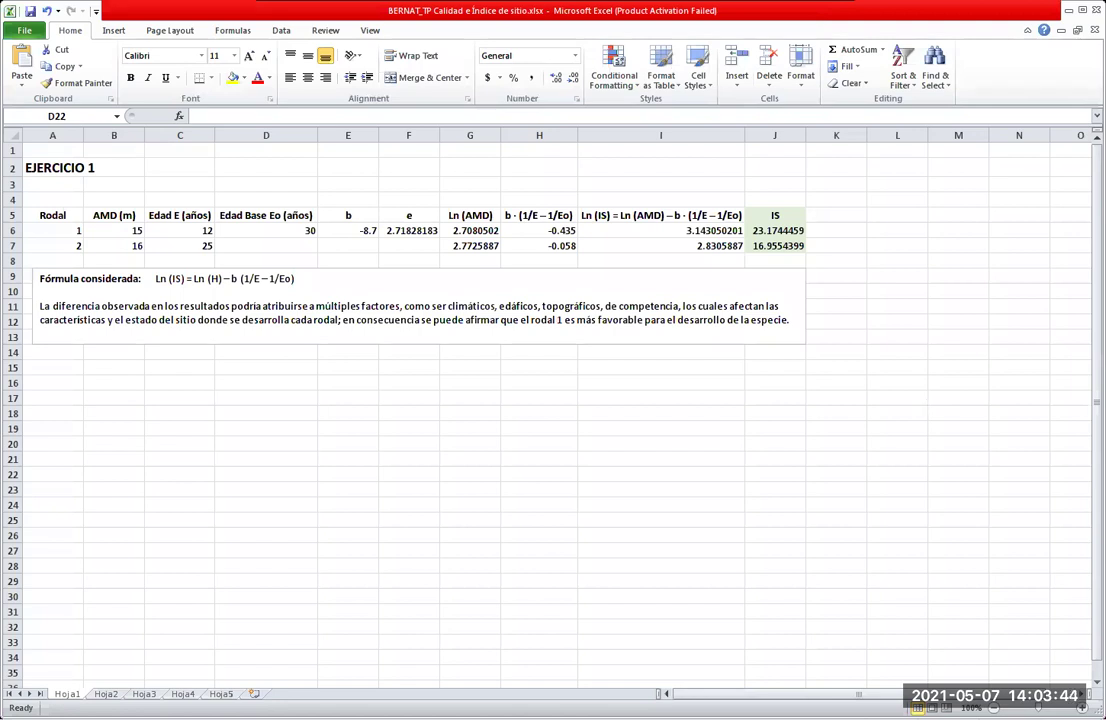
left_click(789, 450)
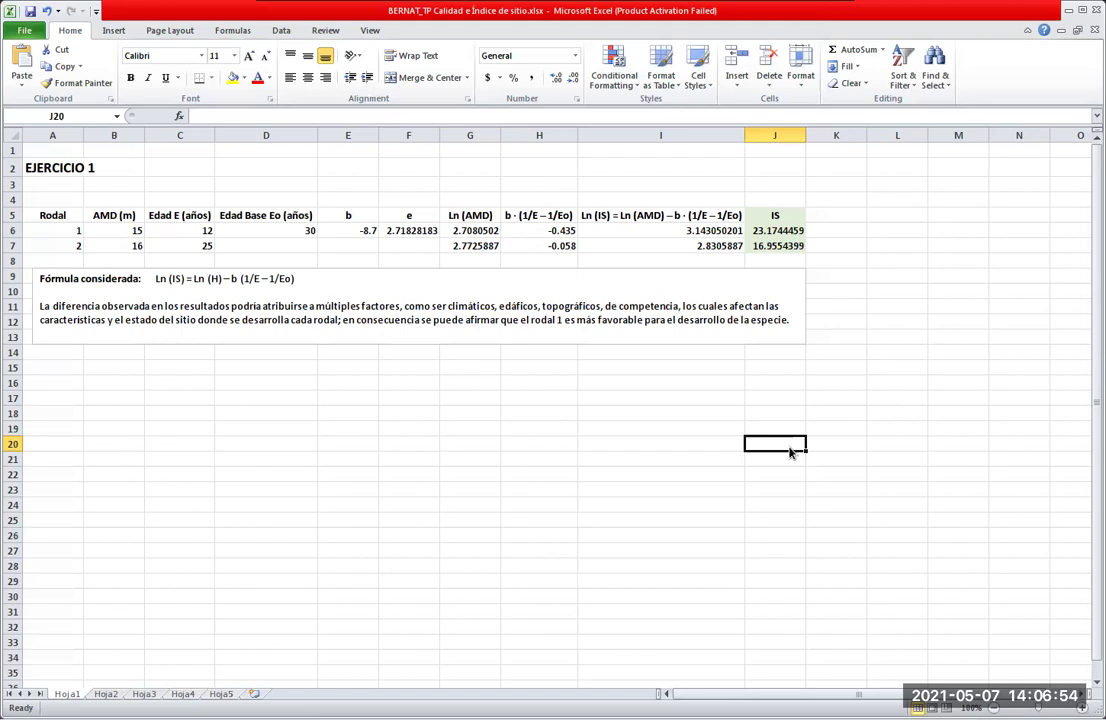
left_click(55, 230)
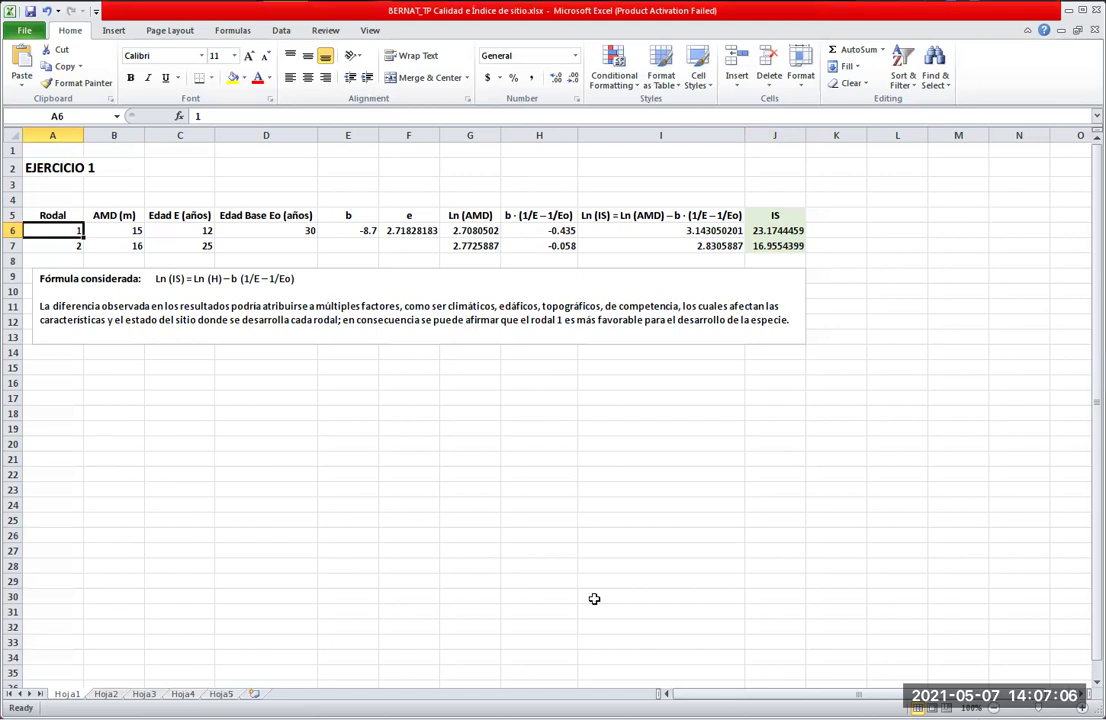
left_click(179, 459)
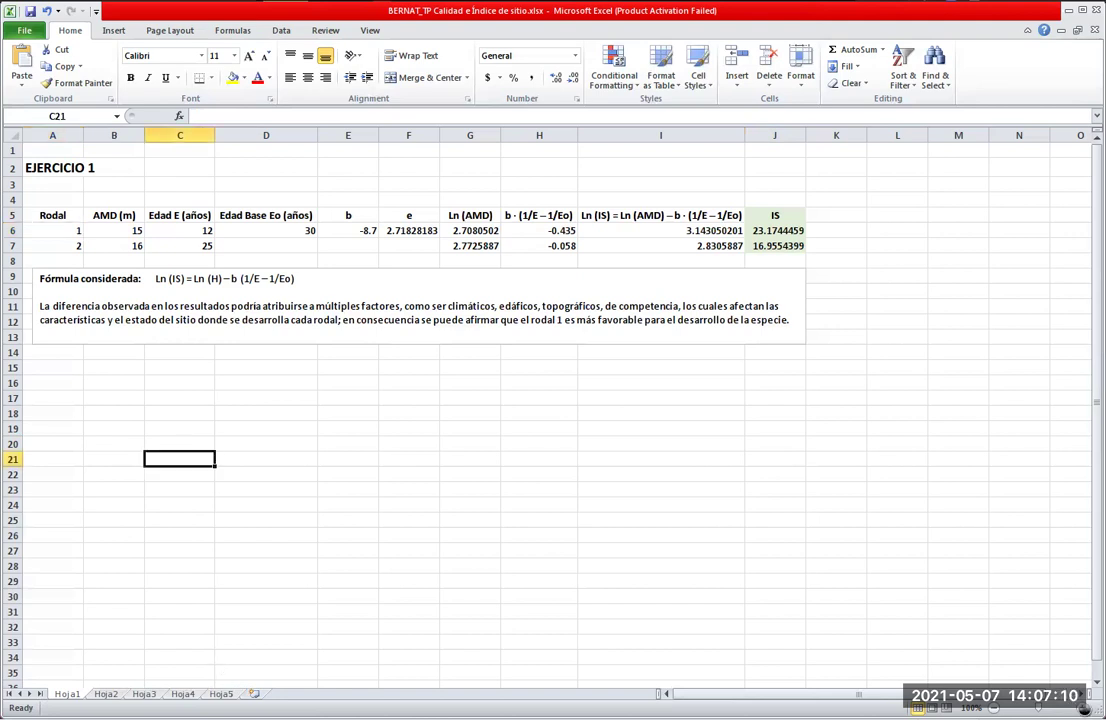
Highlight rodal 1's AMD and age values in B6:C6 with a yellow fill.
left_click(1083, 708)
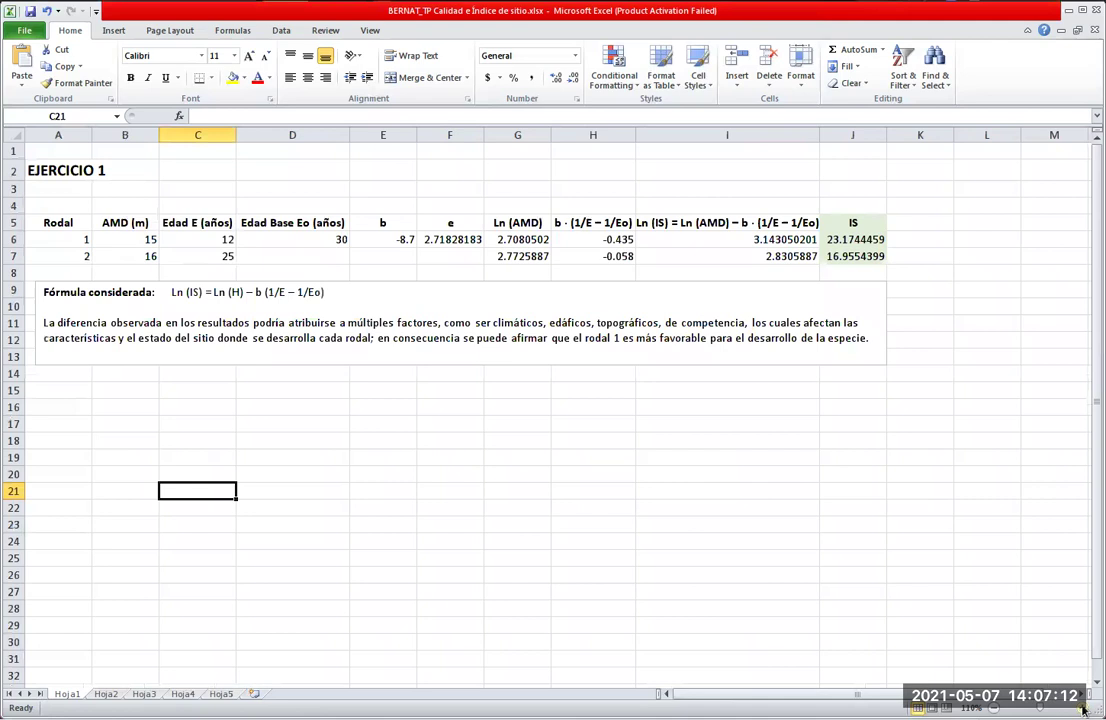
left_click(1083, 708)
left_click(1083, 708)
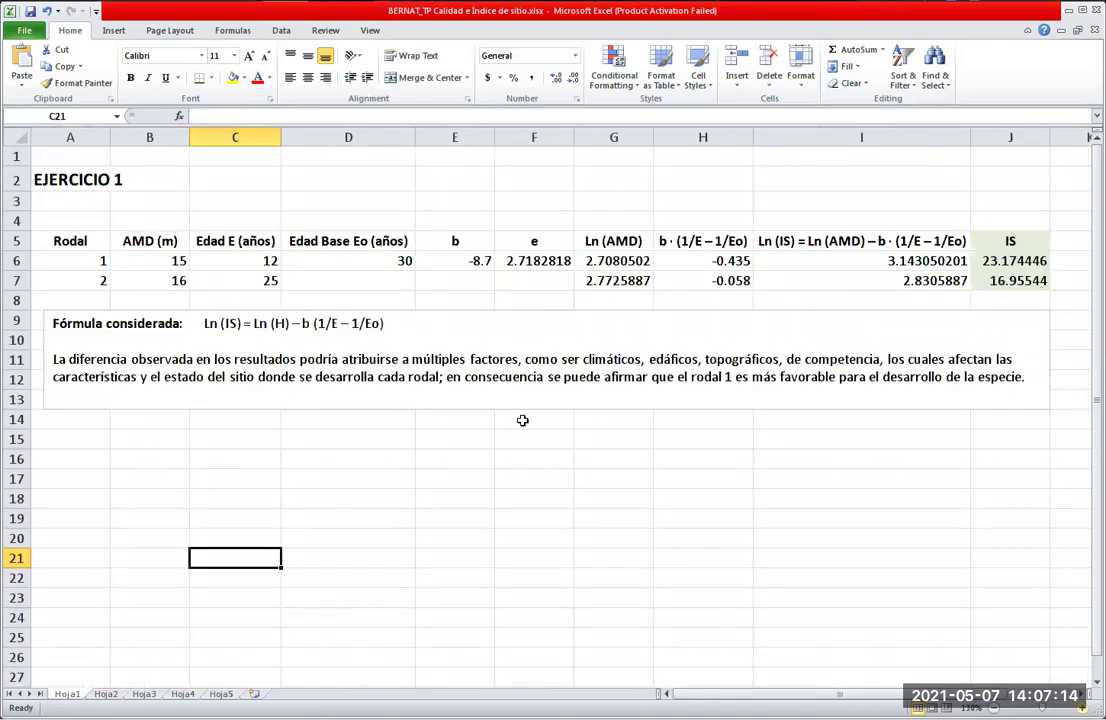
left_click(160, 261)
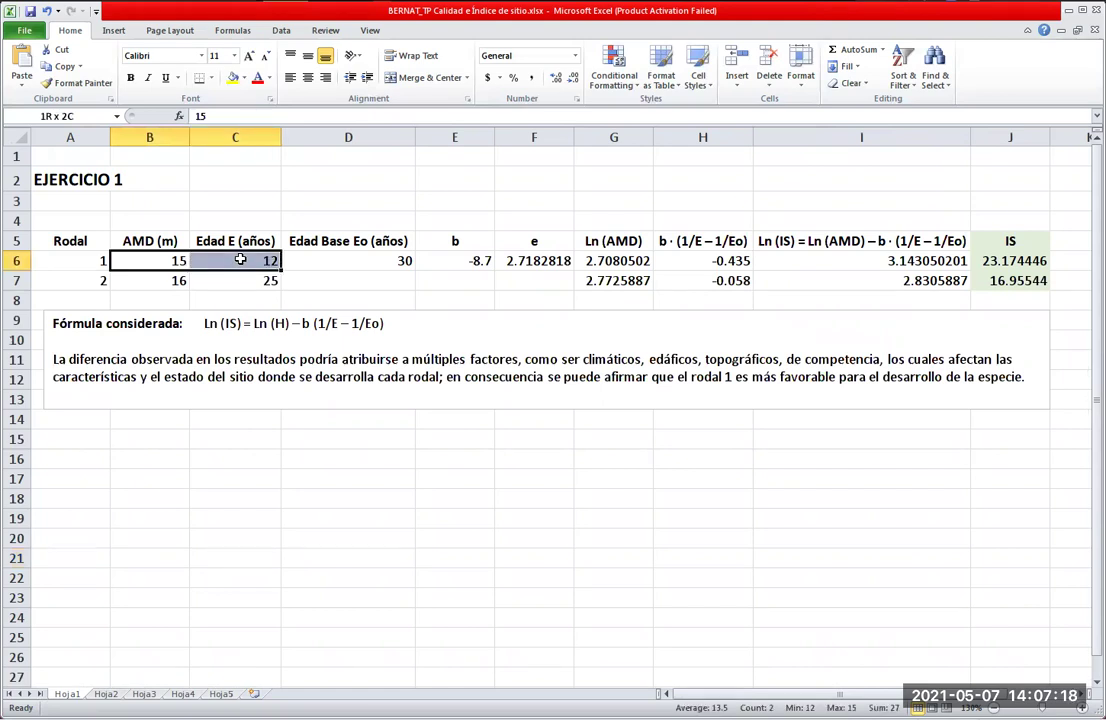
left_click(233, 78)
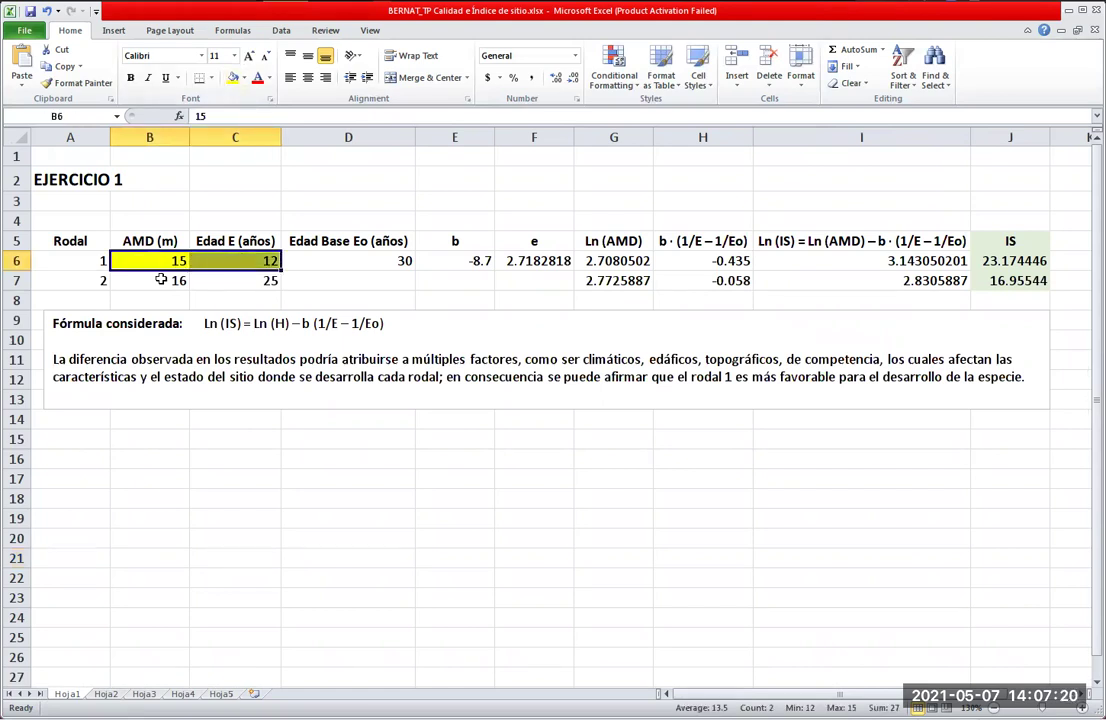
Color rodal 2's AMD and age values in B7:C7 with a red font.
left_click_drag(160, 280, 240, 281)
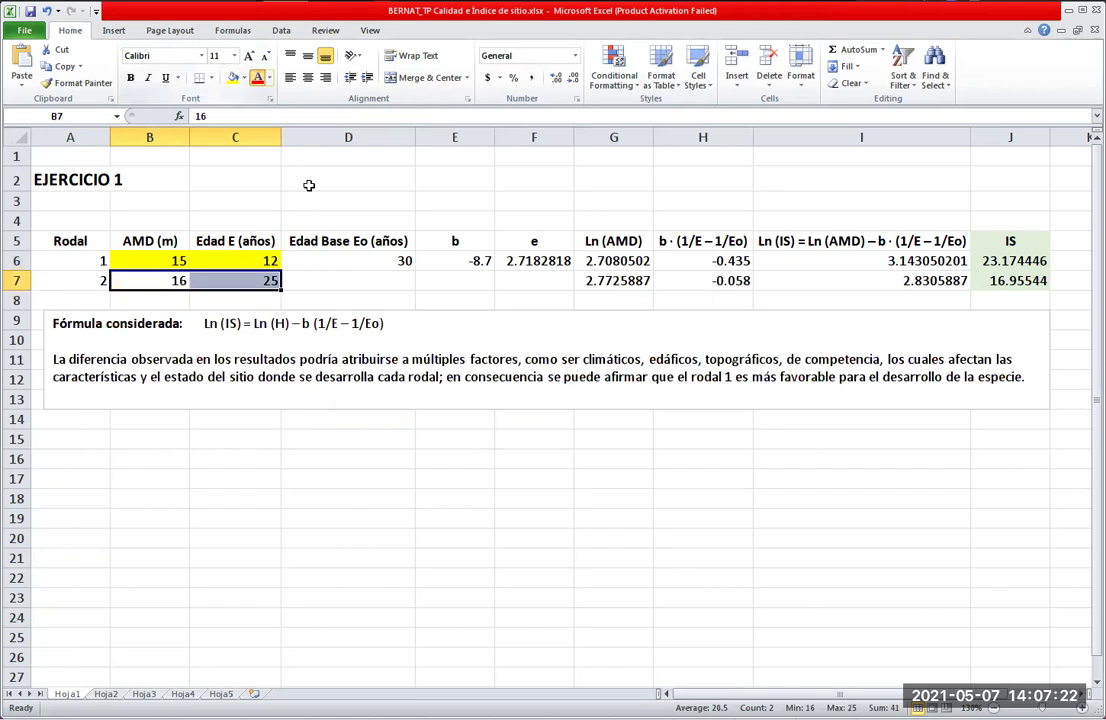
left_click(257, 78)
left_click(348, 178)
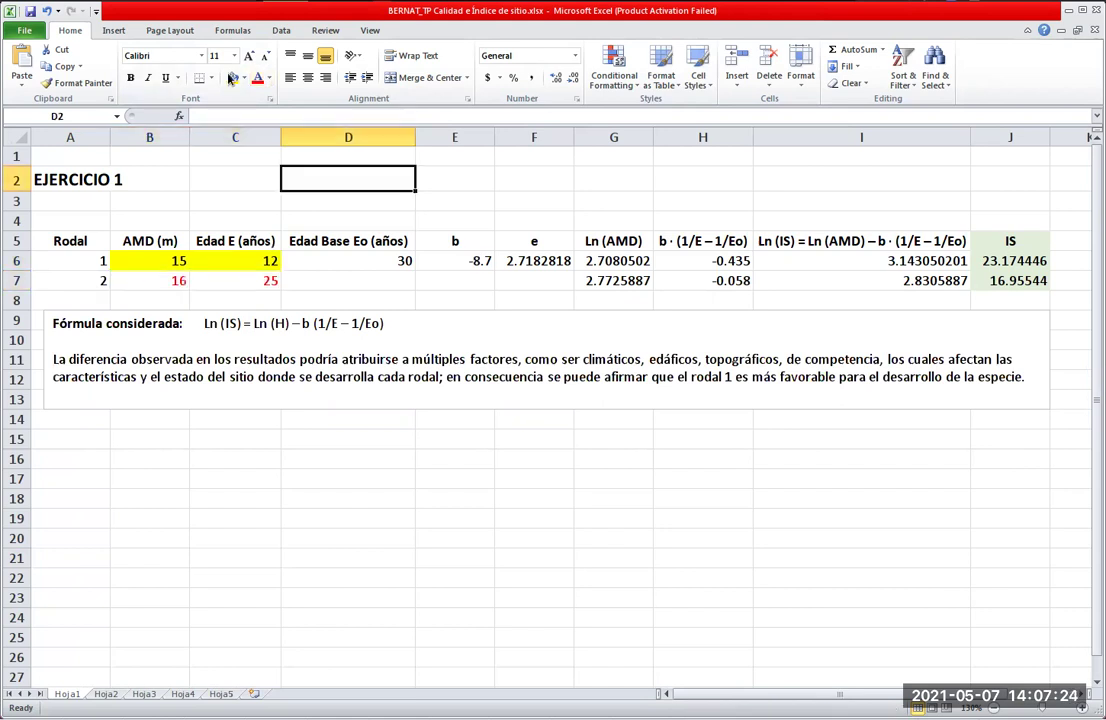
Add an outside border around the b coefficient in E6 and around the base age in D6.
left_click(454, 260)
left_click(211, 78)
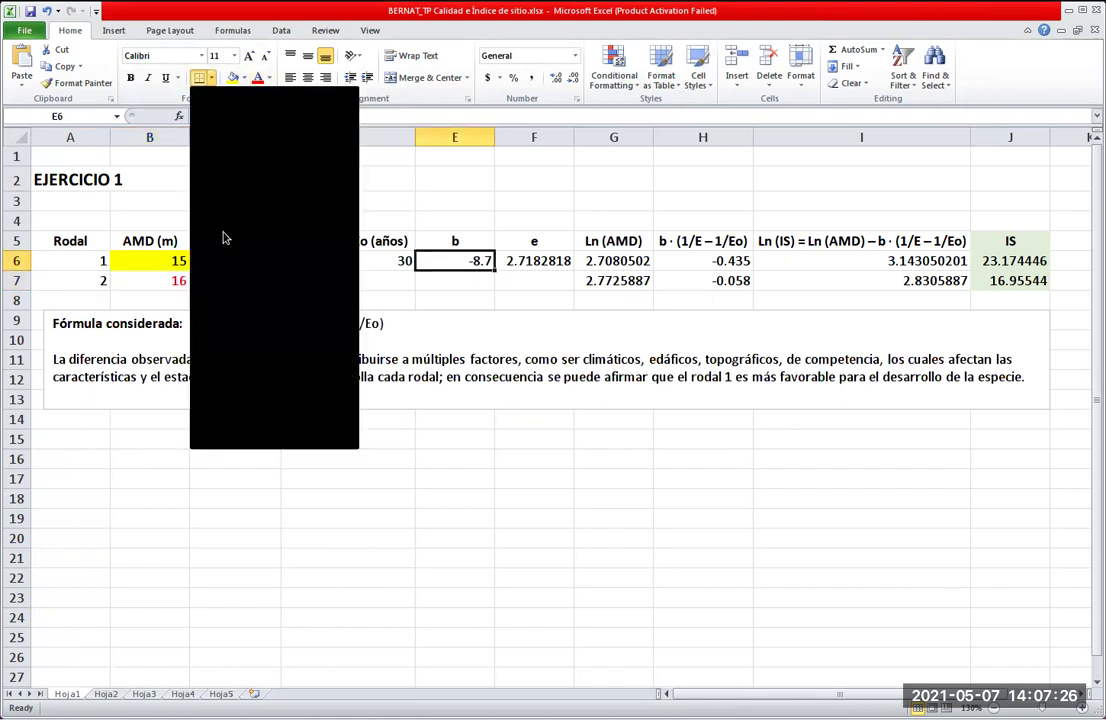
left_click(346, 256)
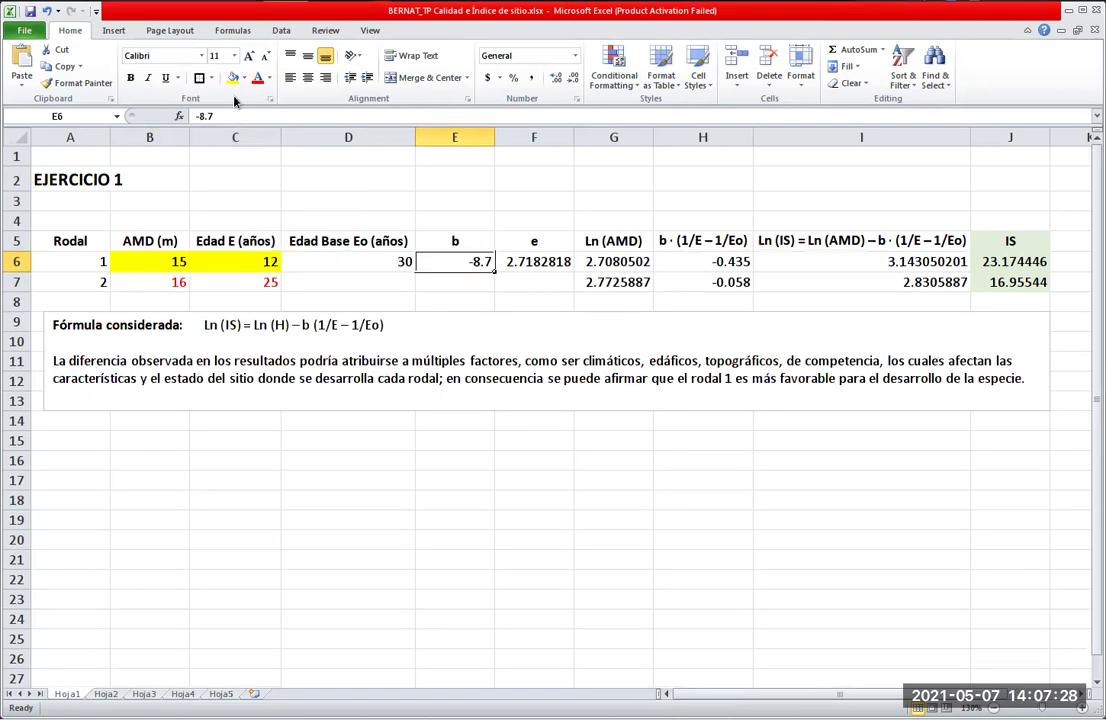
key("Left")
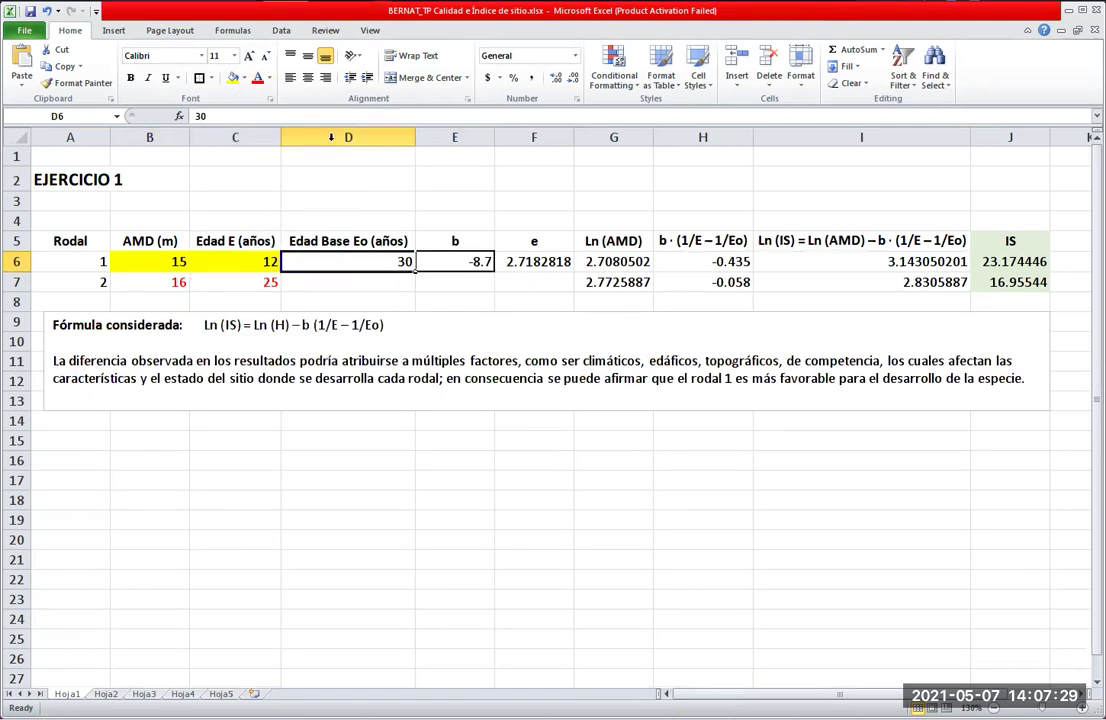
left_click(455, 185)
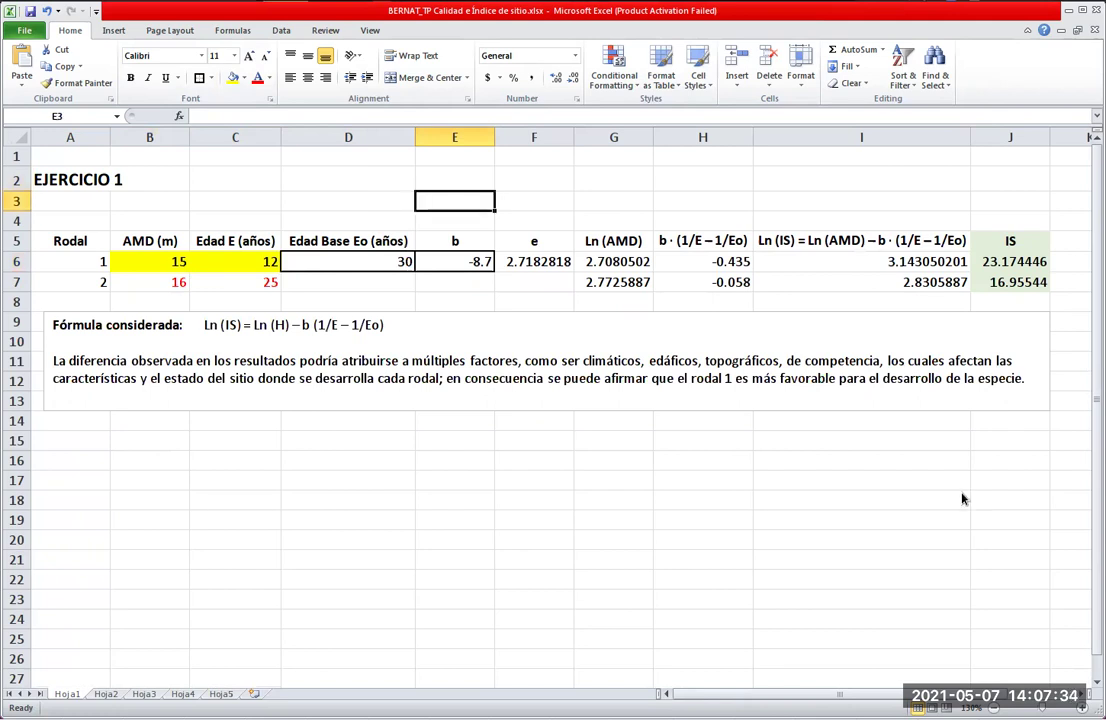
Examine rodal 1's AMD and age data in row 6, the Ln (IS) heading and the IS formula in J6.
key("Down")
key("Down")
key("Down")
key("Down")
key("Left")
key("Left")
key("Left")
key("Left")
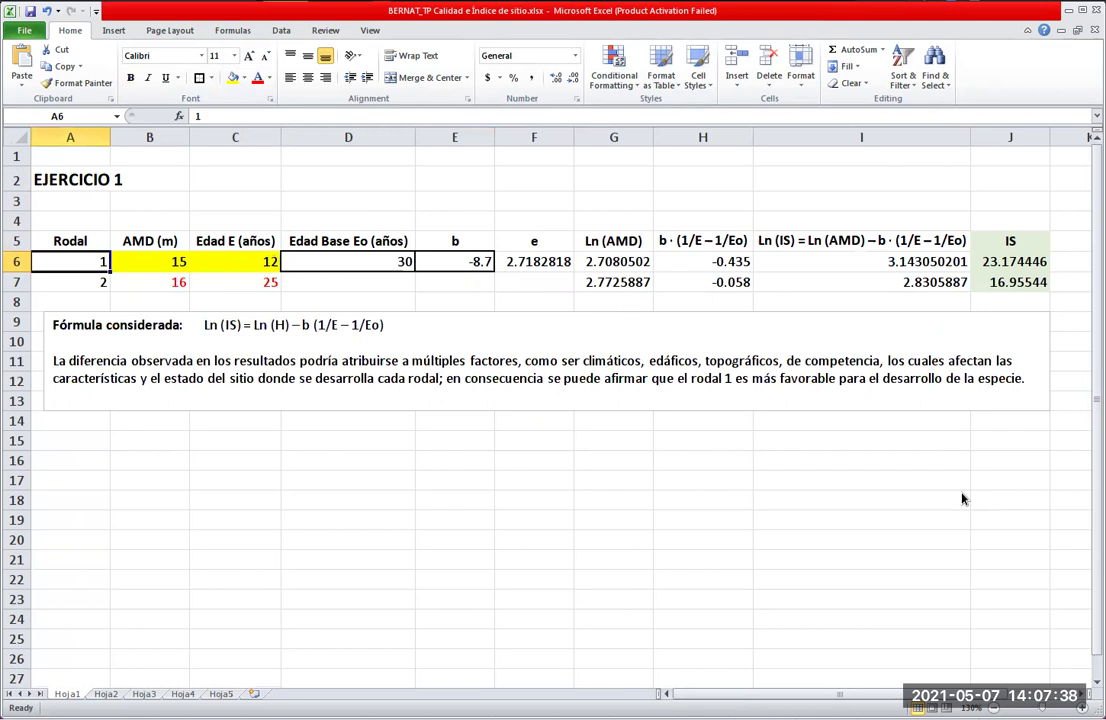
key("Right")
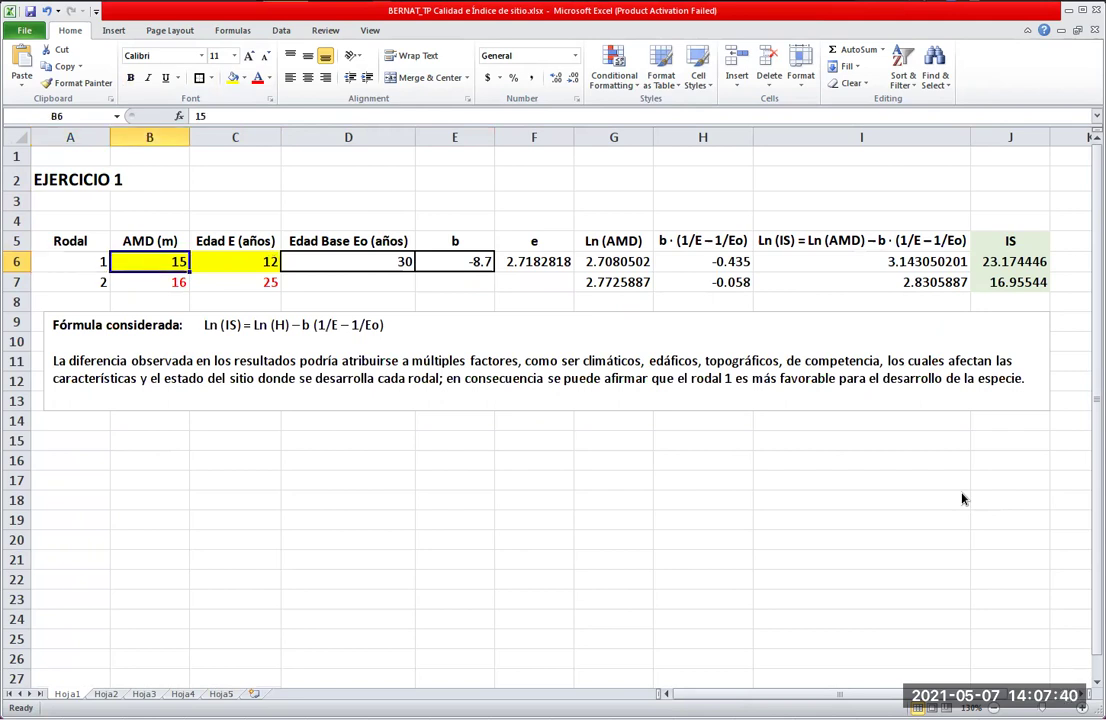
key("Right")
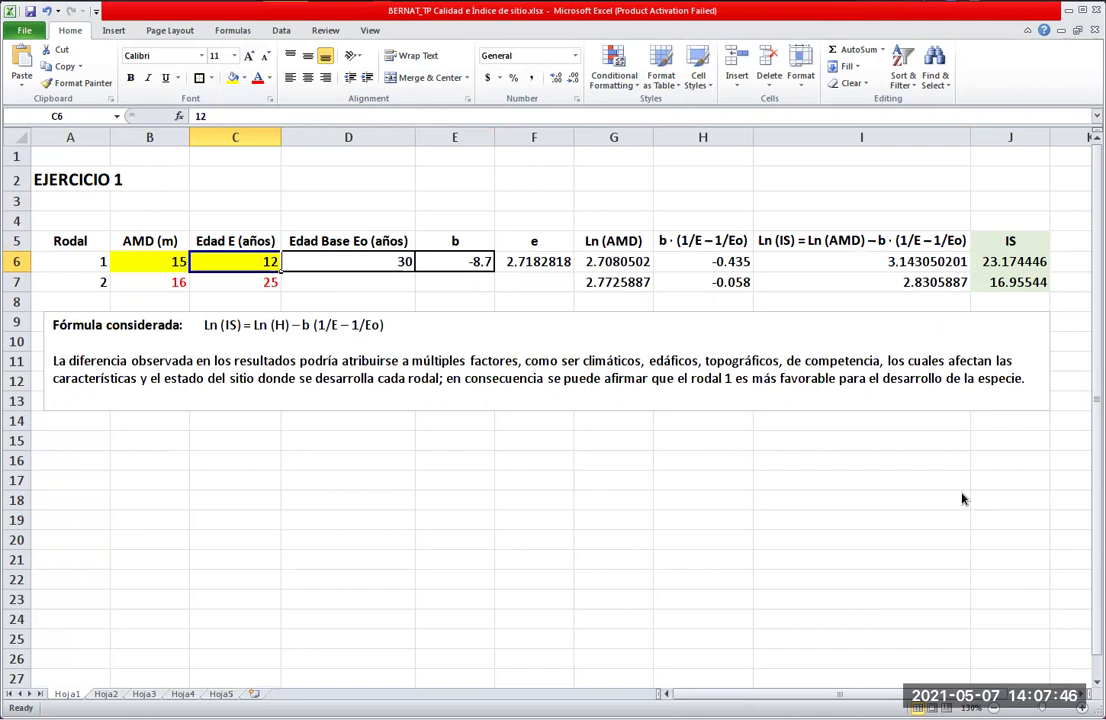
key("Left")
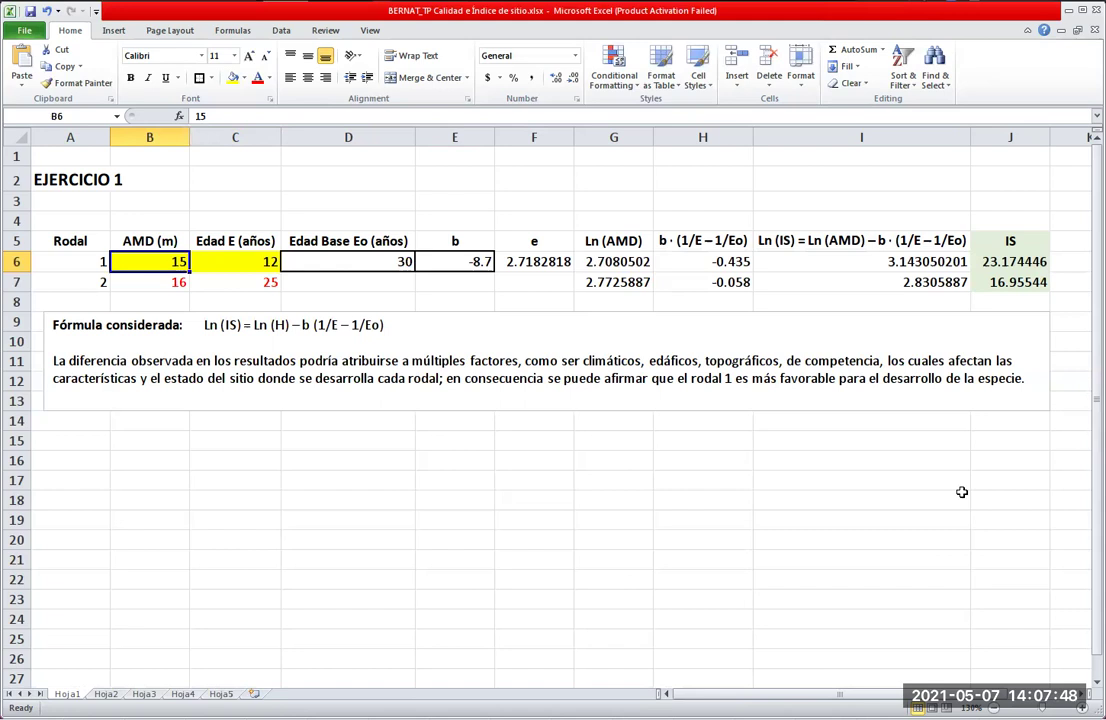
key("shift+Right")
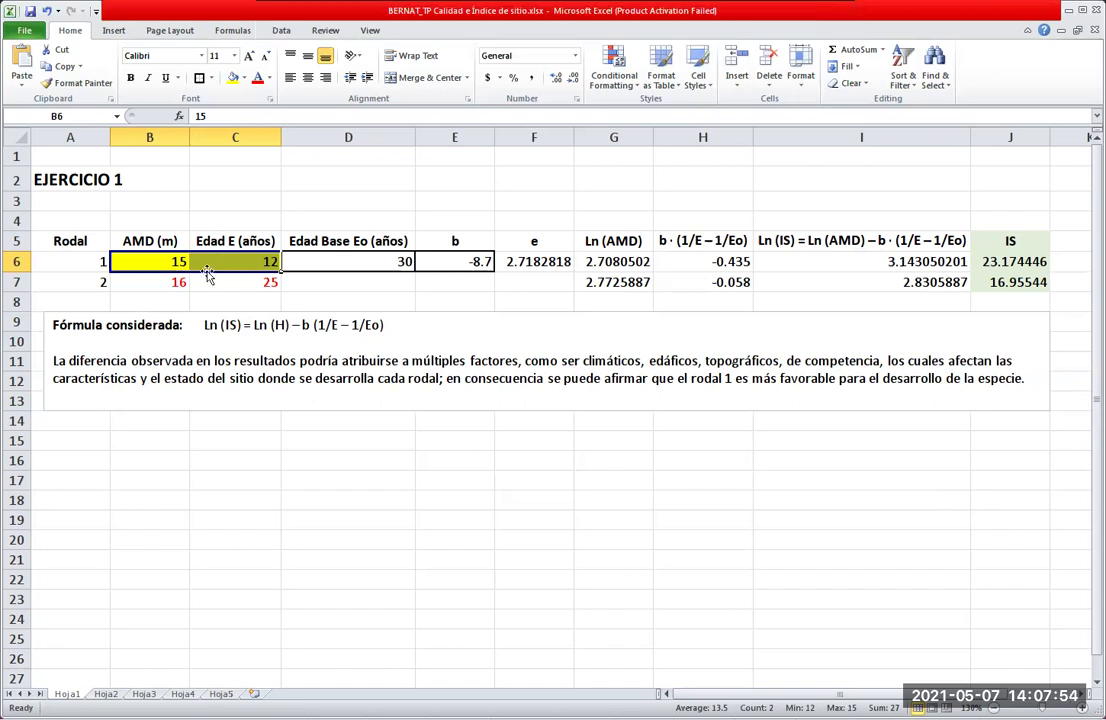
left_click(822, 241)
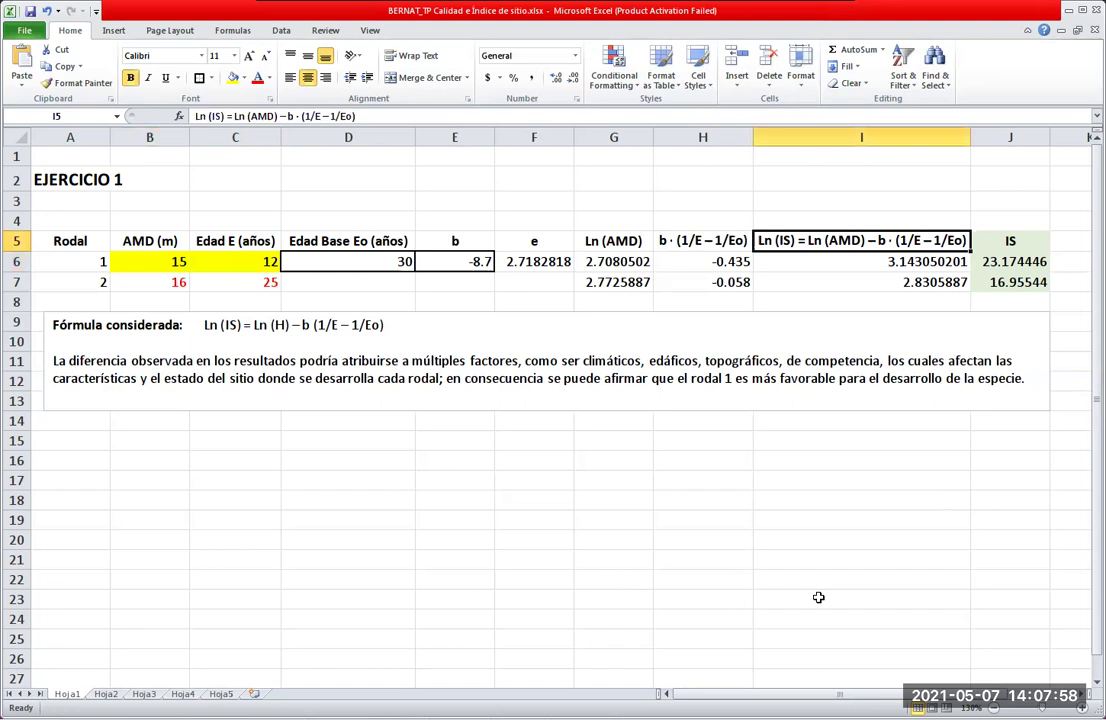
key("Right")
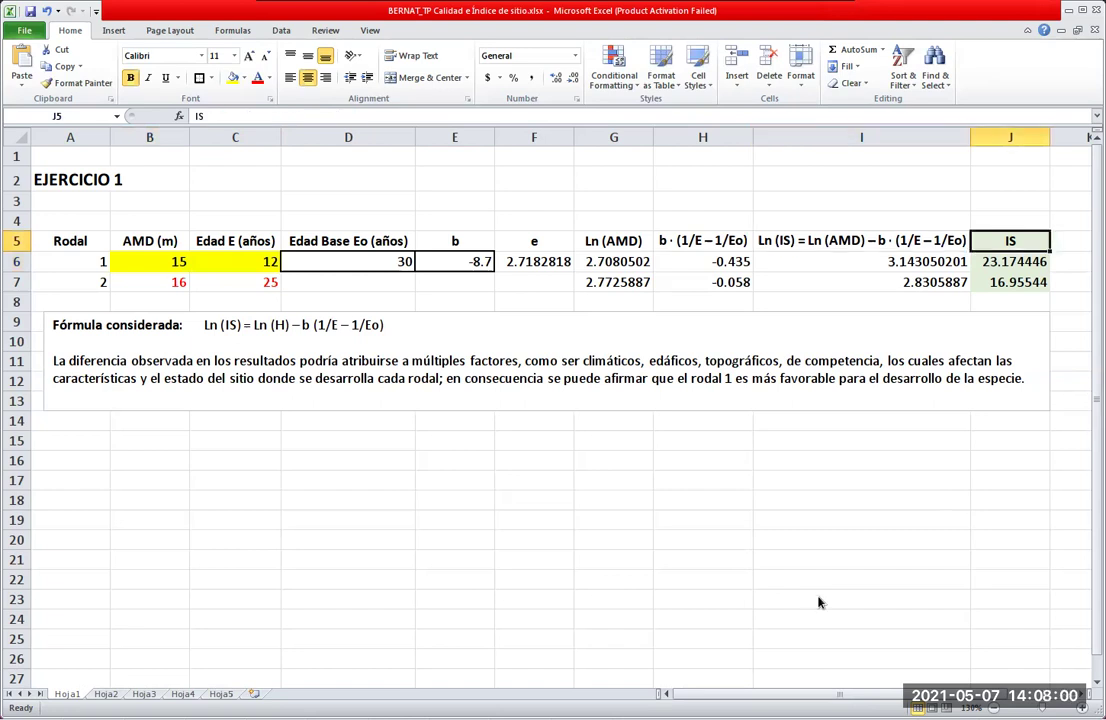
key("Down")
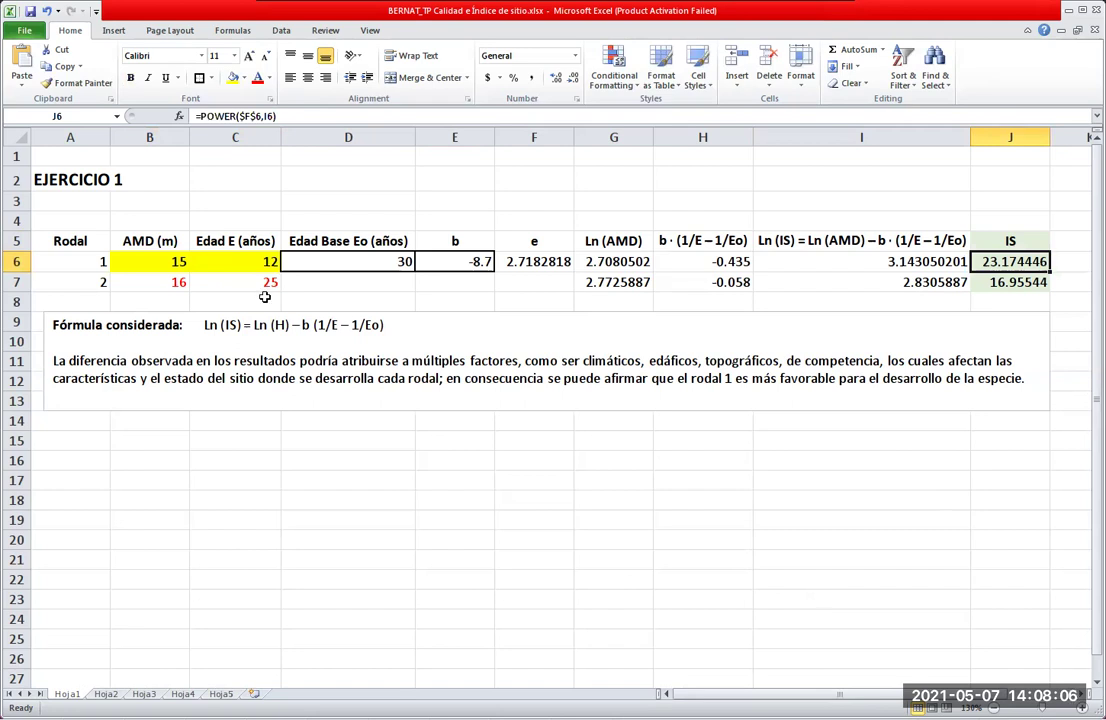
Insert a markers-only scatter chart of the AMD and age data in B5:C7 and place it below the explanatory text box.
left_click_drag(158, 241, 227, 281)
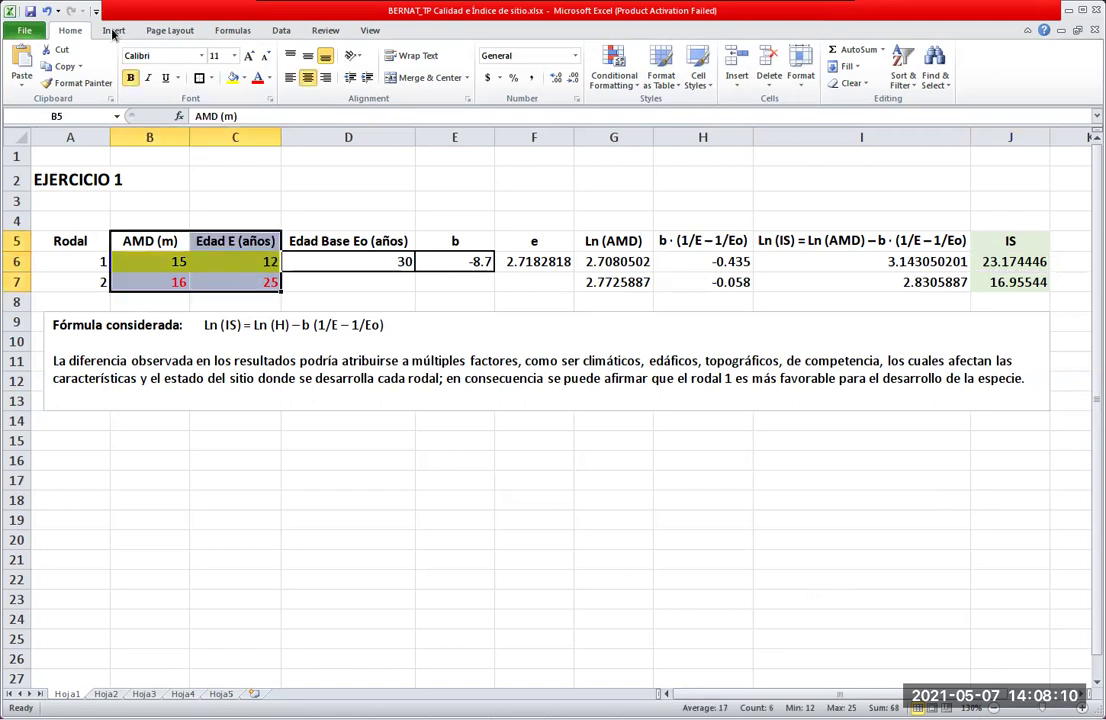
scroll(476, 58, "down", 1)
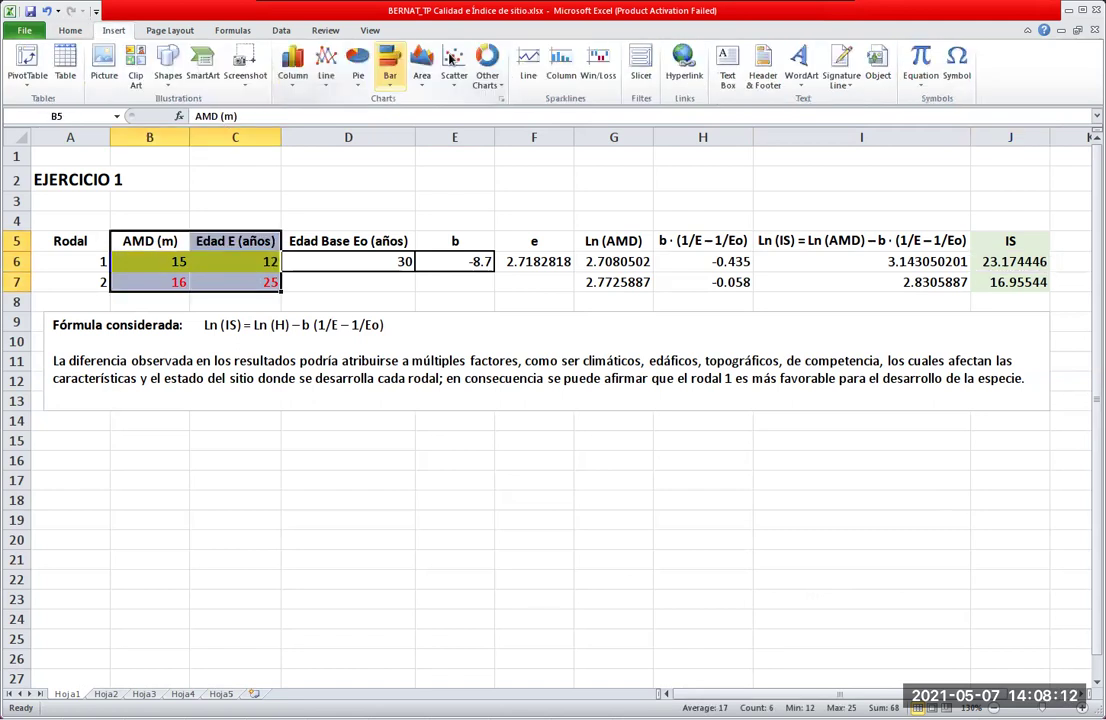
left_click(454, 65)
left_click(449, 127)
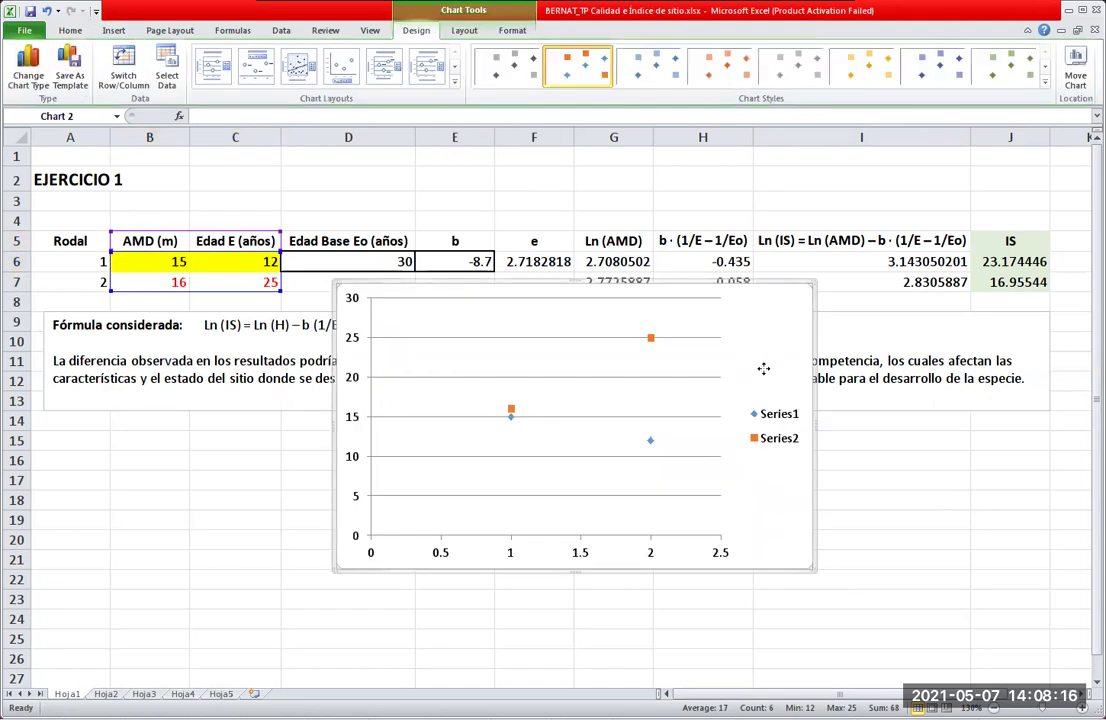
double_click(717, 414)
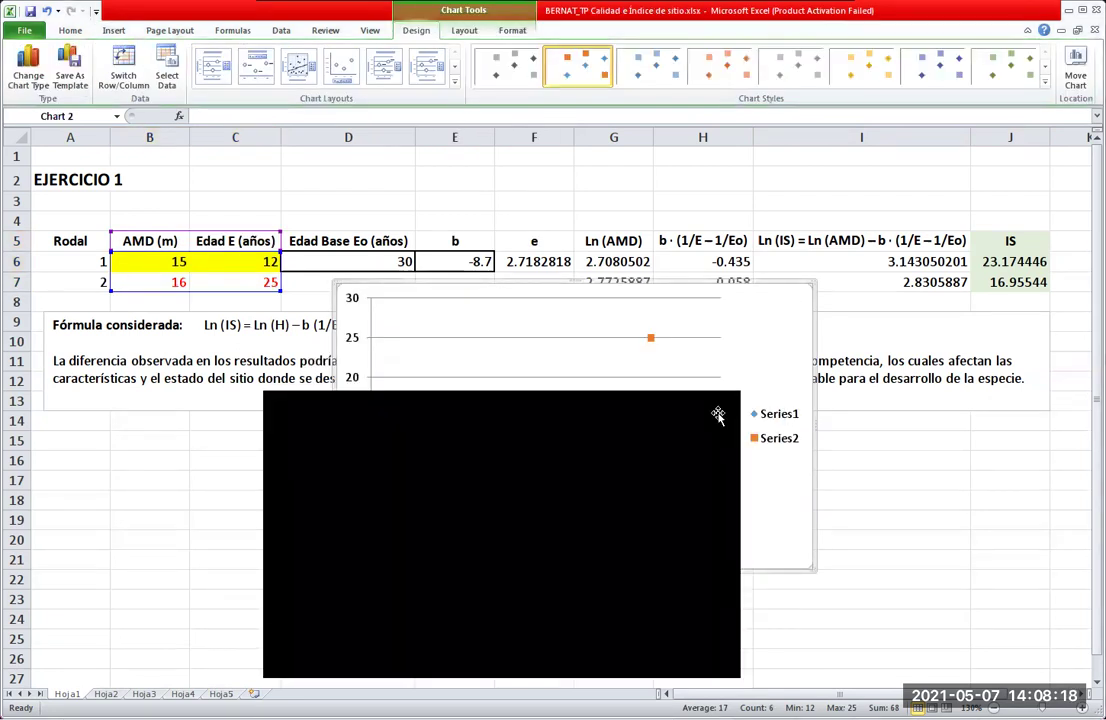
left_click_drag(727, 414, 716, 418)
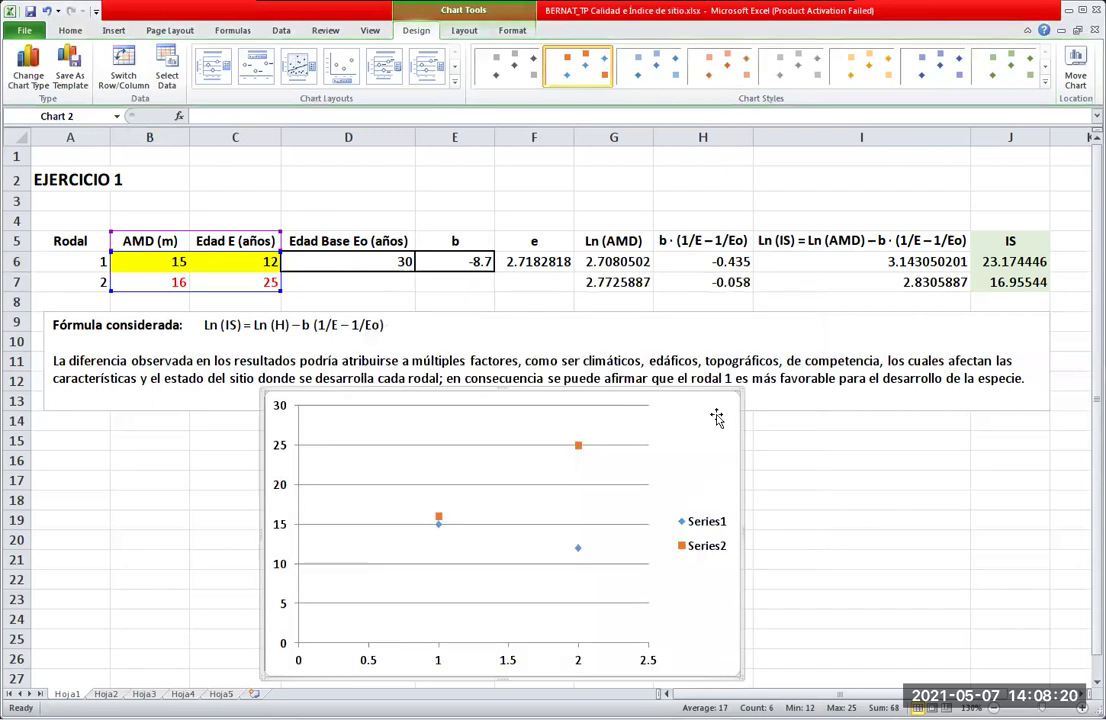
Delete the scatter chart of the AMD and age data.
left_click_drag(150, 241, 235, 282)
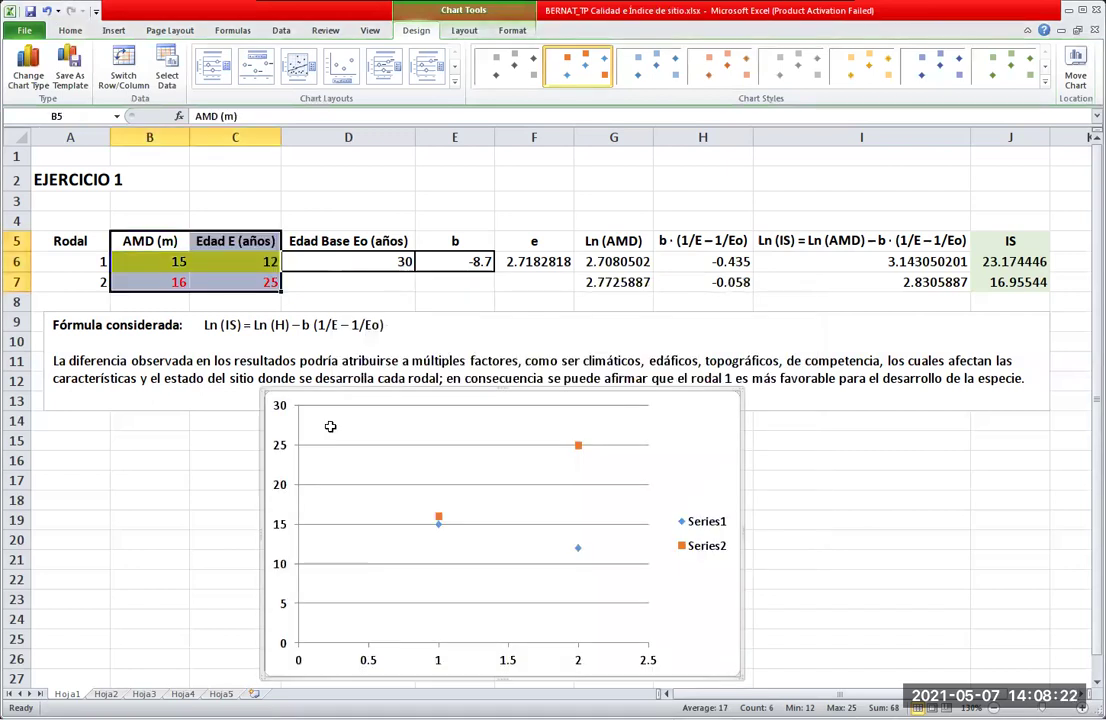
key("Delete")
left_click(348, 500)
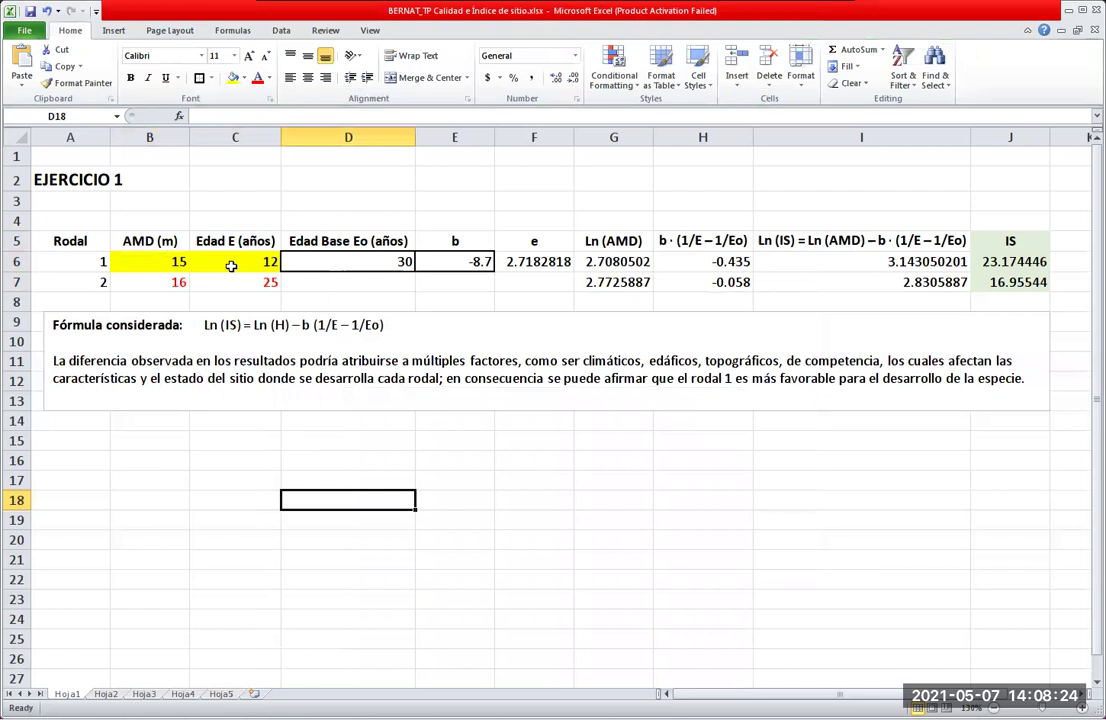
Compare the AMD and age values of both rodales, and review the base age and the Ln (IS) heading.
left_click_drag(162, 262, 231, 265)
left_click_drag(162, 262, 168, 277)
left_click_drag(232, 338, 209, 333)
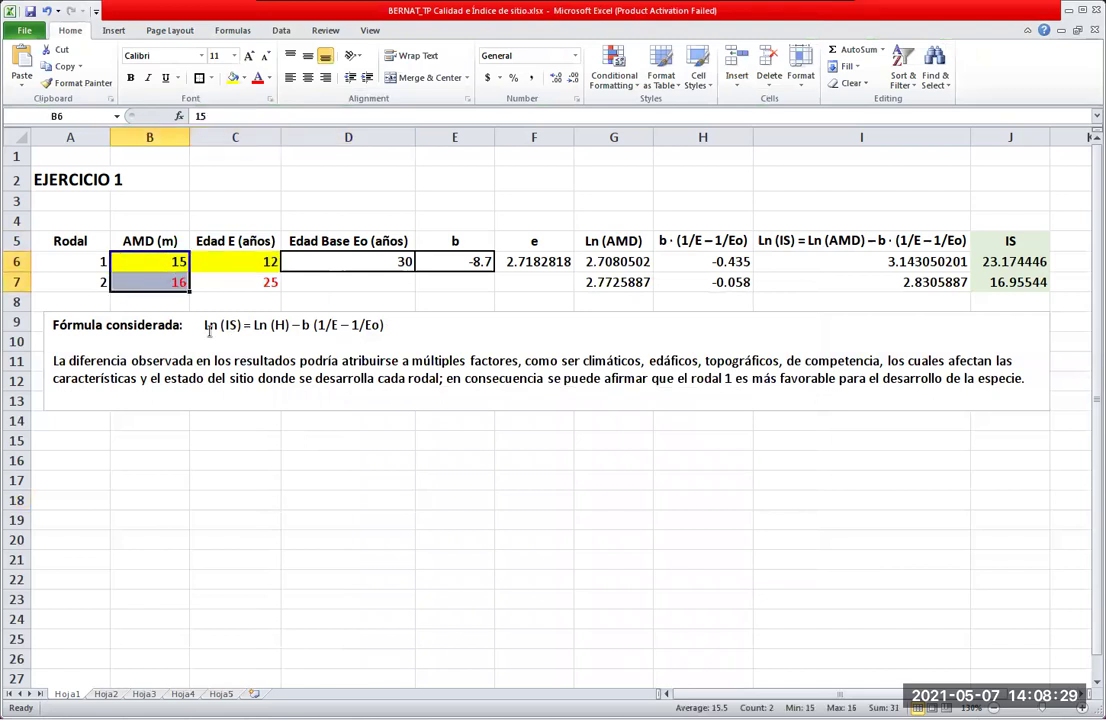
left_click(169, 282)
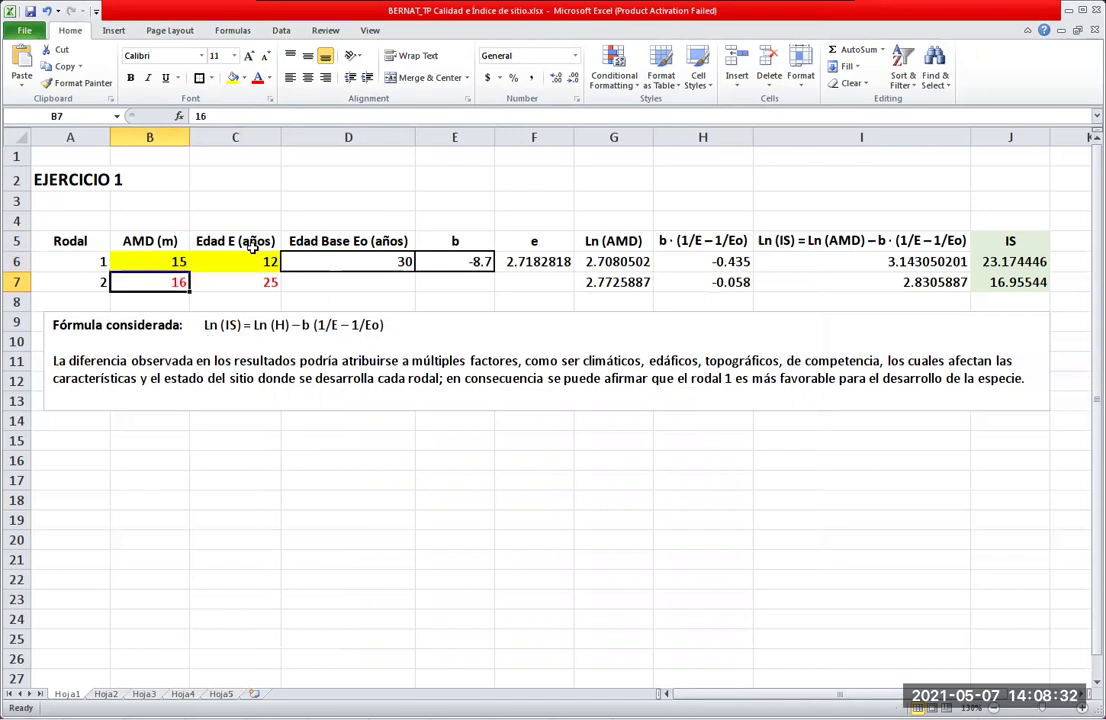
mouse_move(251, 262)
left_mouse_down()
mouse_move(250, 283)
mouse_move(268, 261)
left_mouse_up()
key("shift+Up")
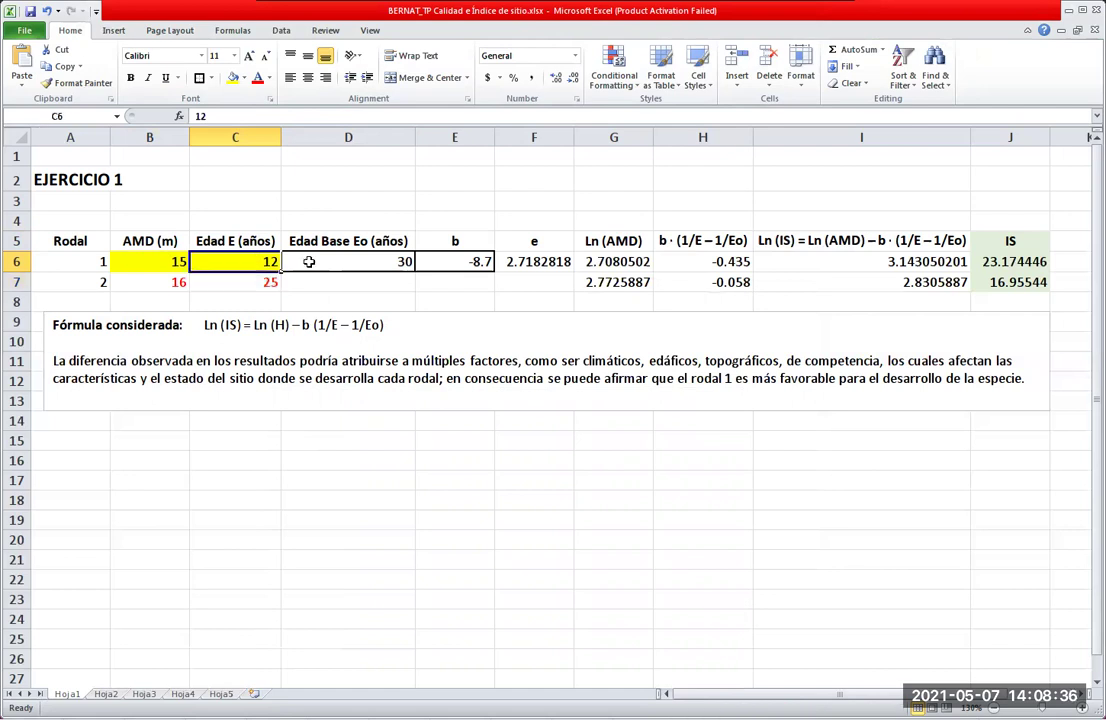
key("Down")
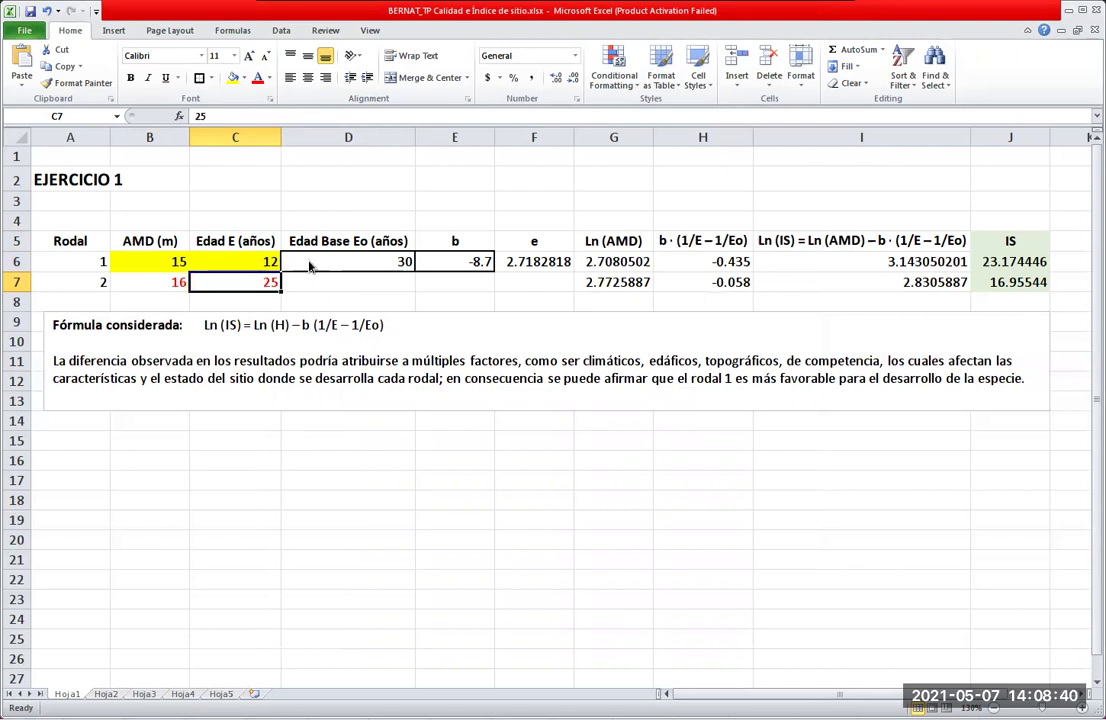
key("Right")
key("Up")
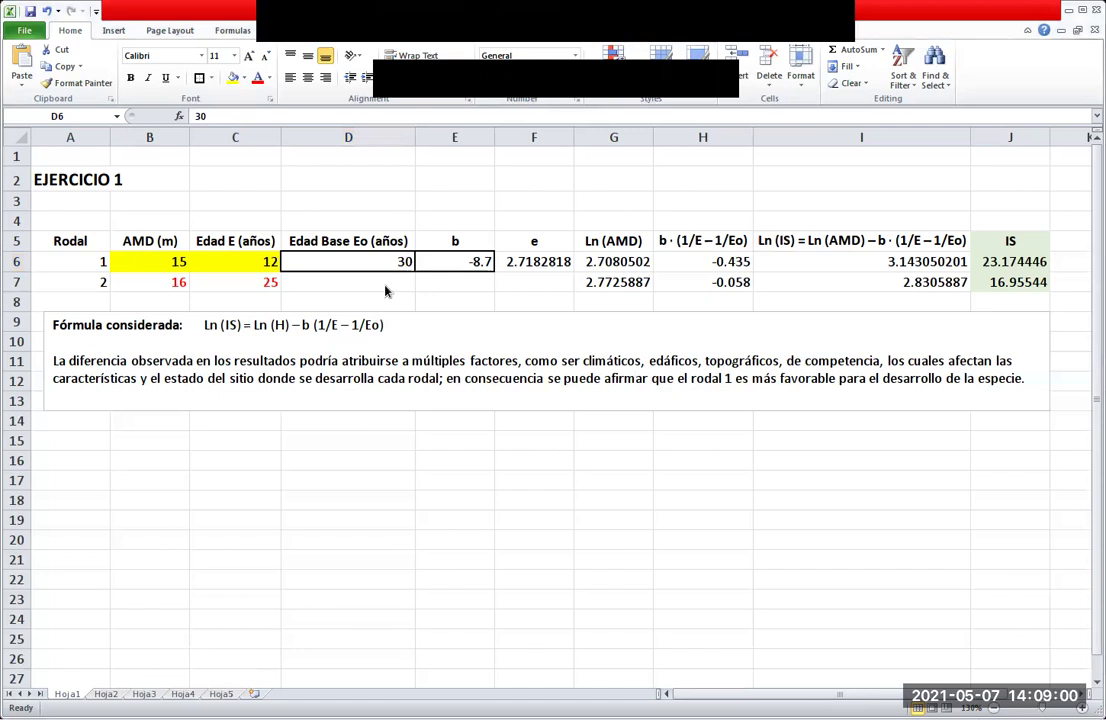
left_click(861, 240)
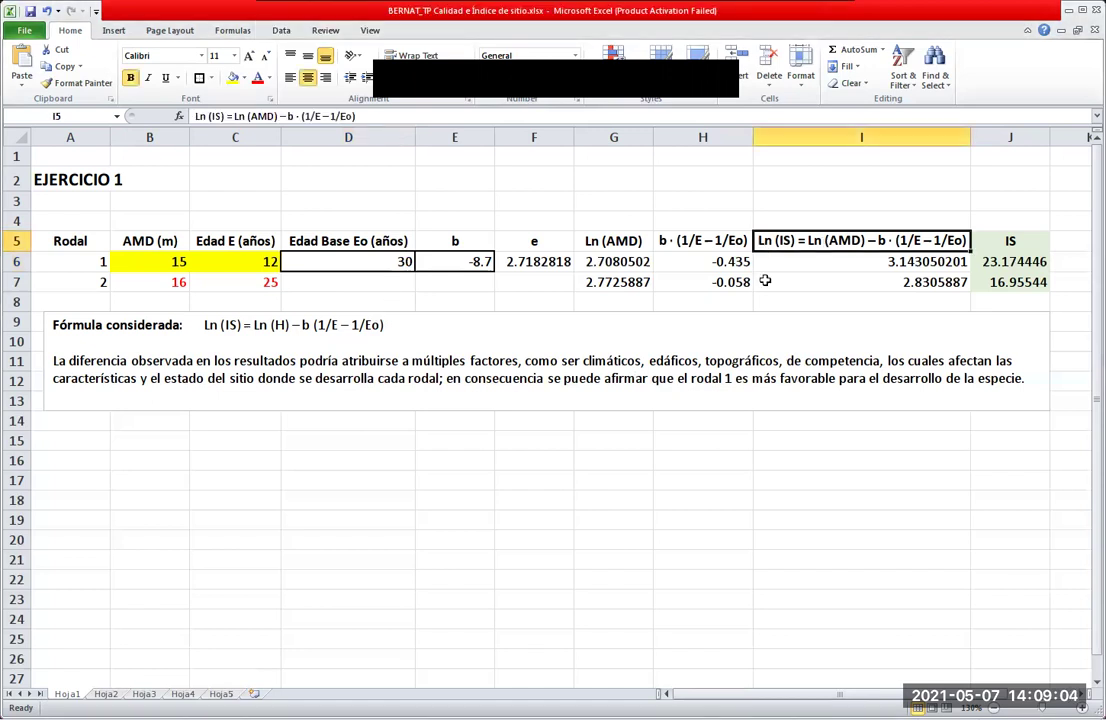
left_click(1055, 262)
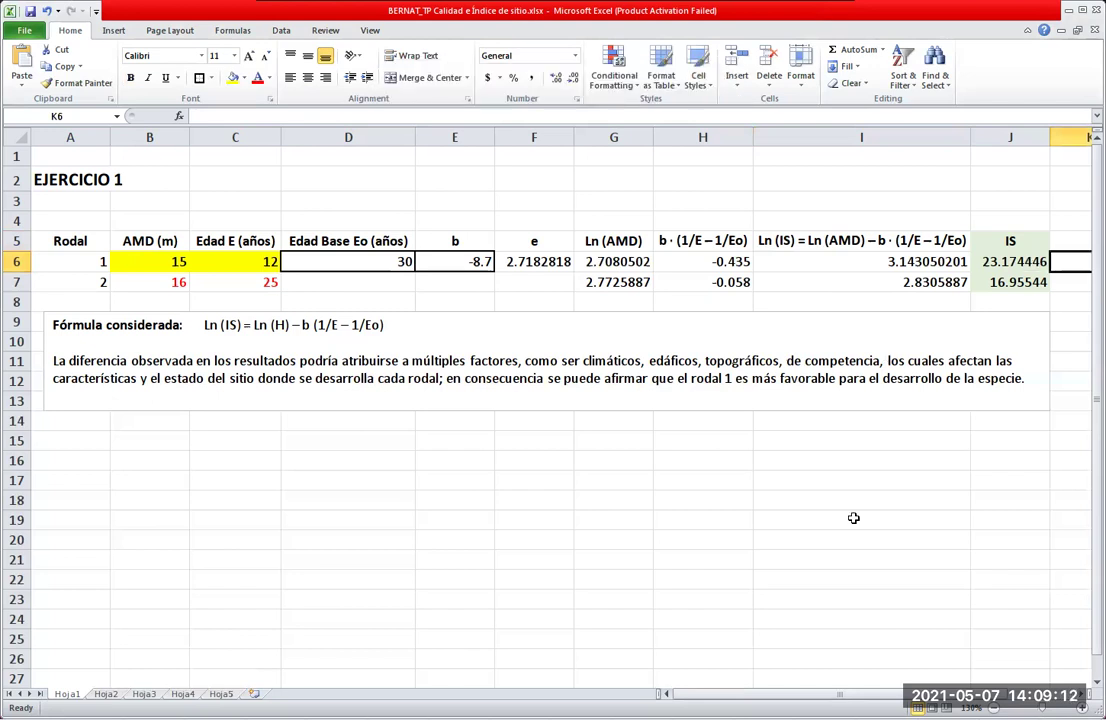
Examine rodal 1's Ln (IS) formula in I6, the Ln (IS) heading, and the b and e parameters in row 6.
left_click(834, 260)
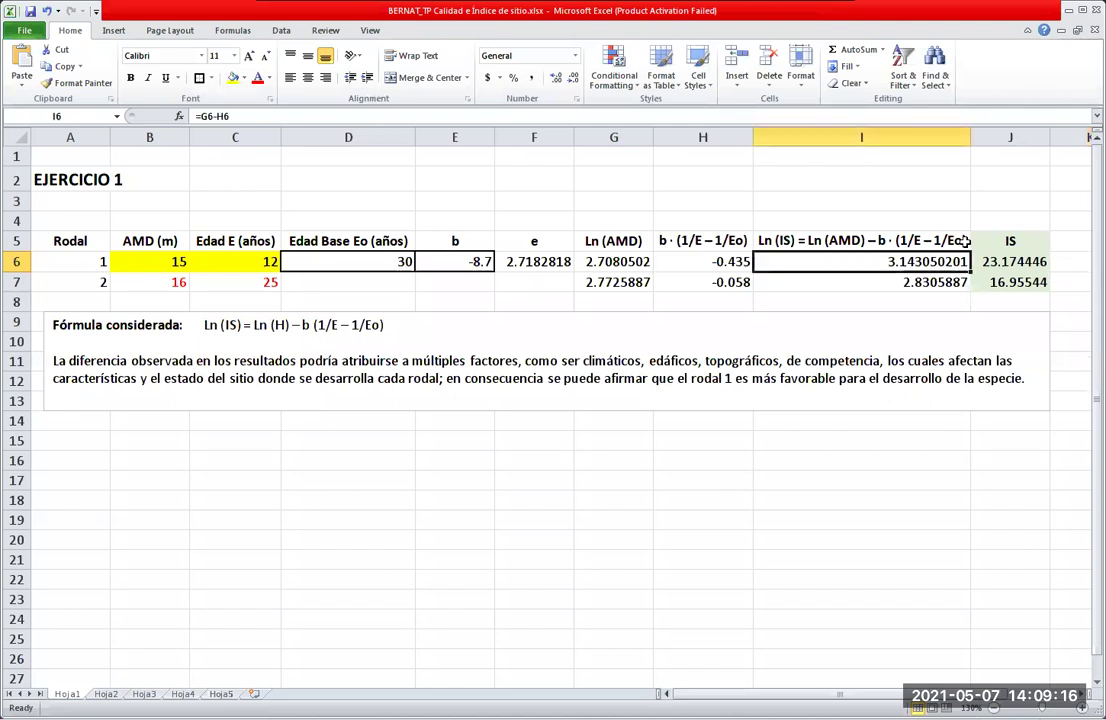
left_click(834, 247)
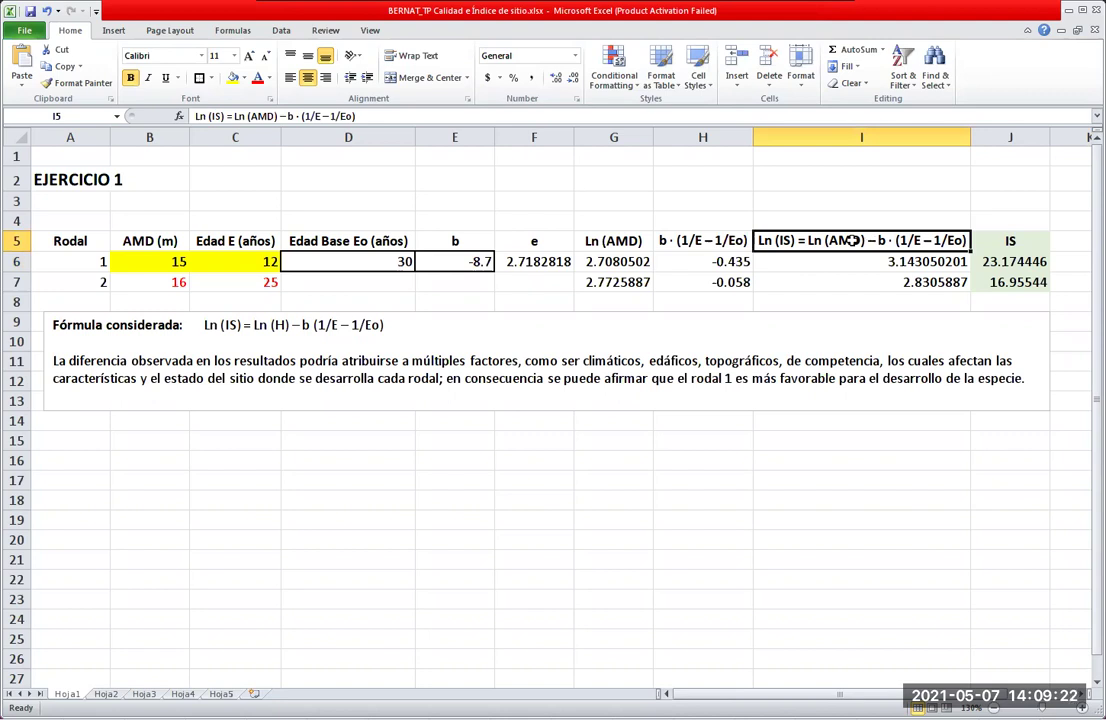
left_click(470, 262)
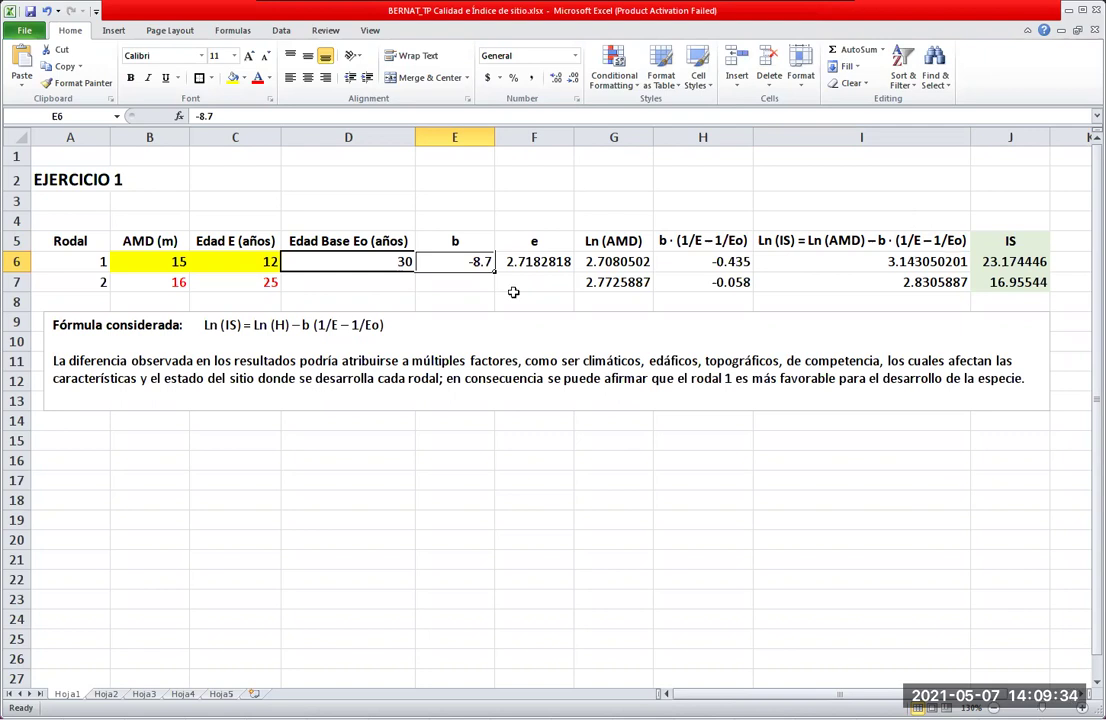
left_click(527, 263)
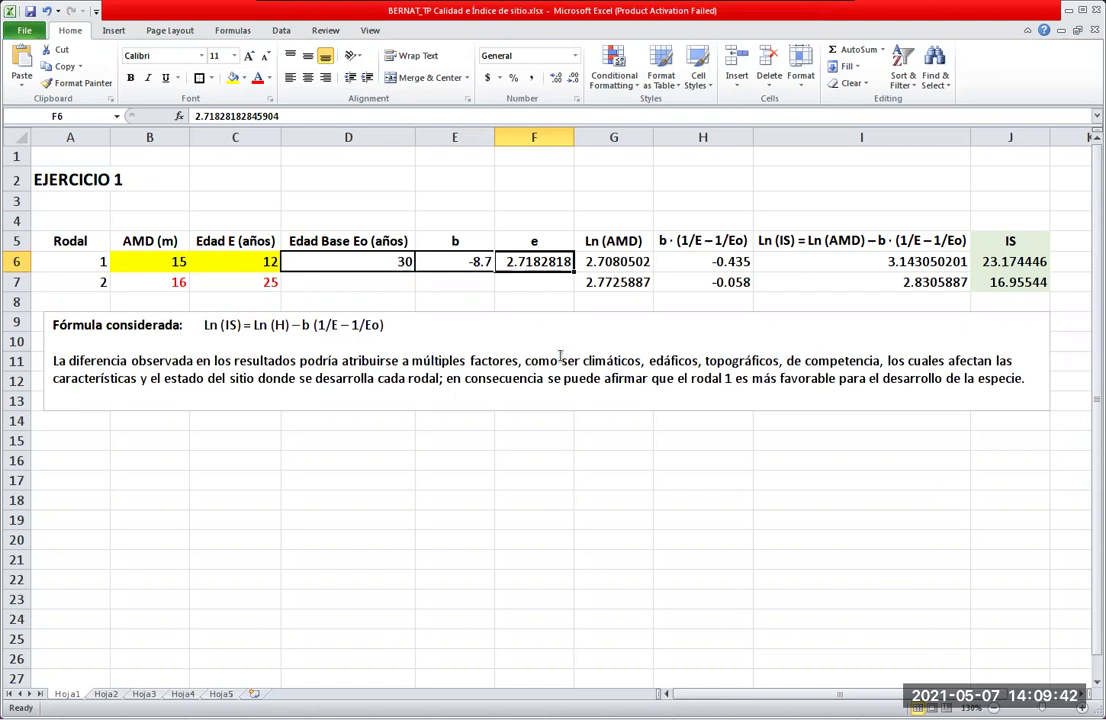
left_click(725, 452)
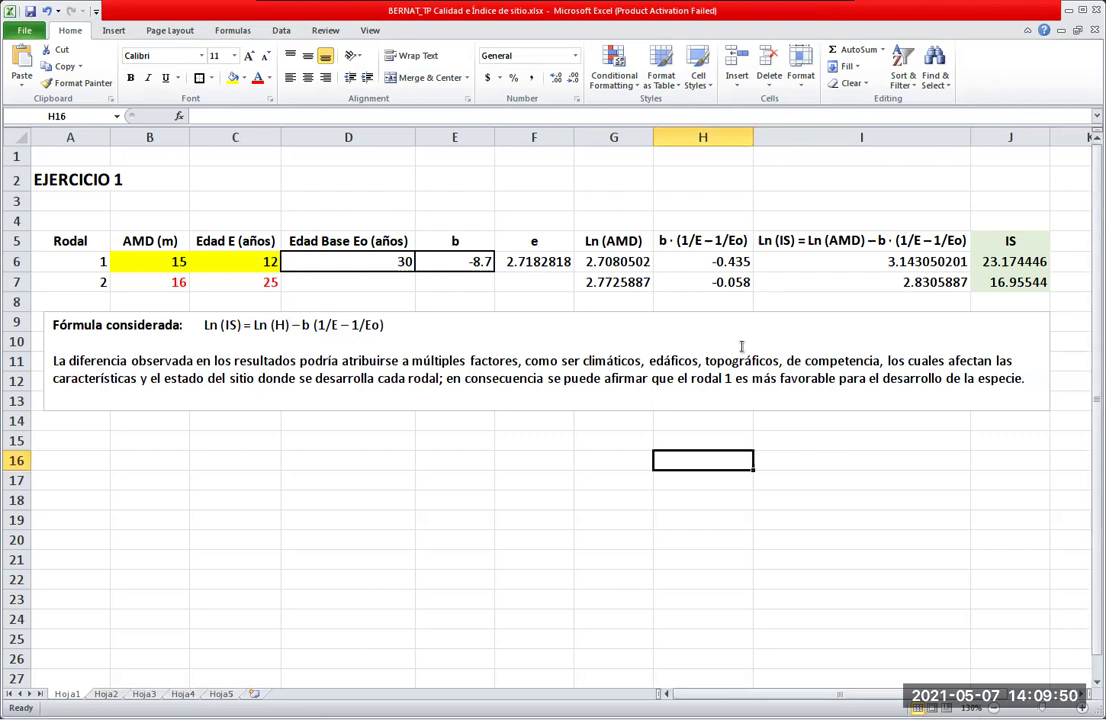
Inspect the cell references of the Ln (AMD) formulas for both rodales in G6 and G7, leaving them unedited.
left_click(636, 258)
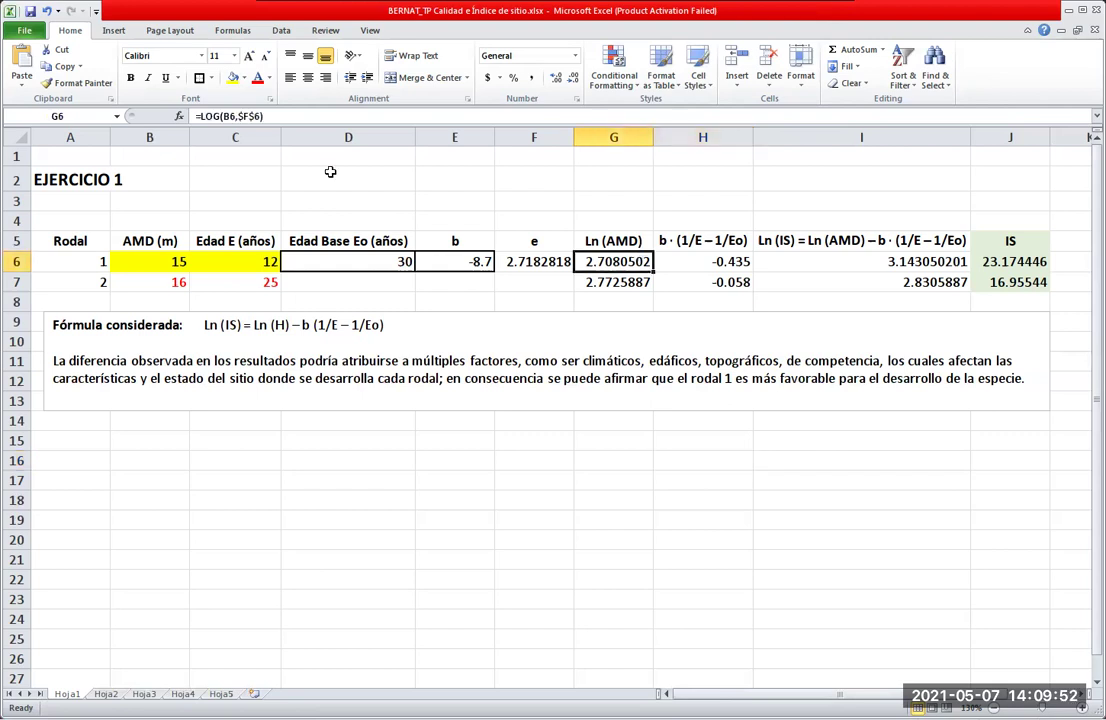
left_click(305, 116)
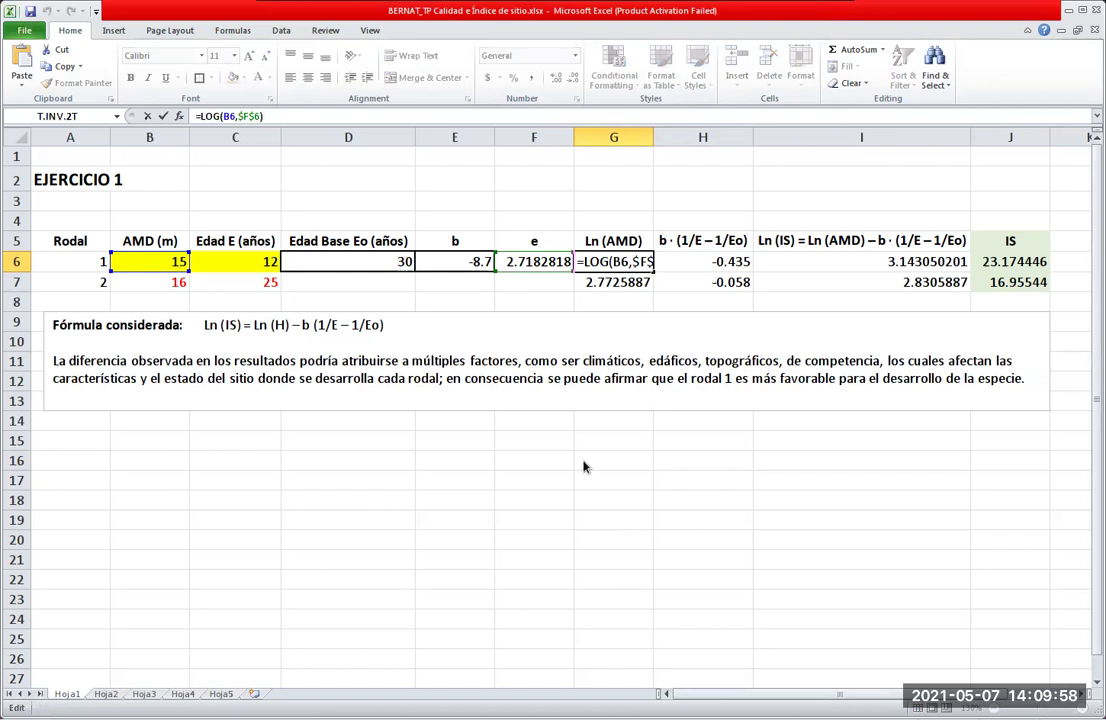
key("Return")
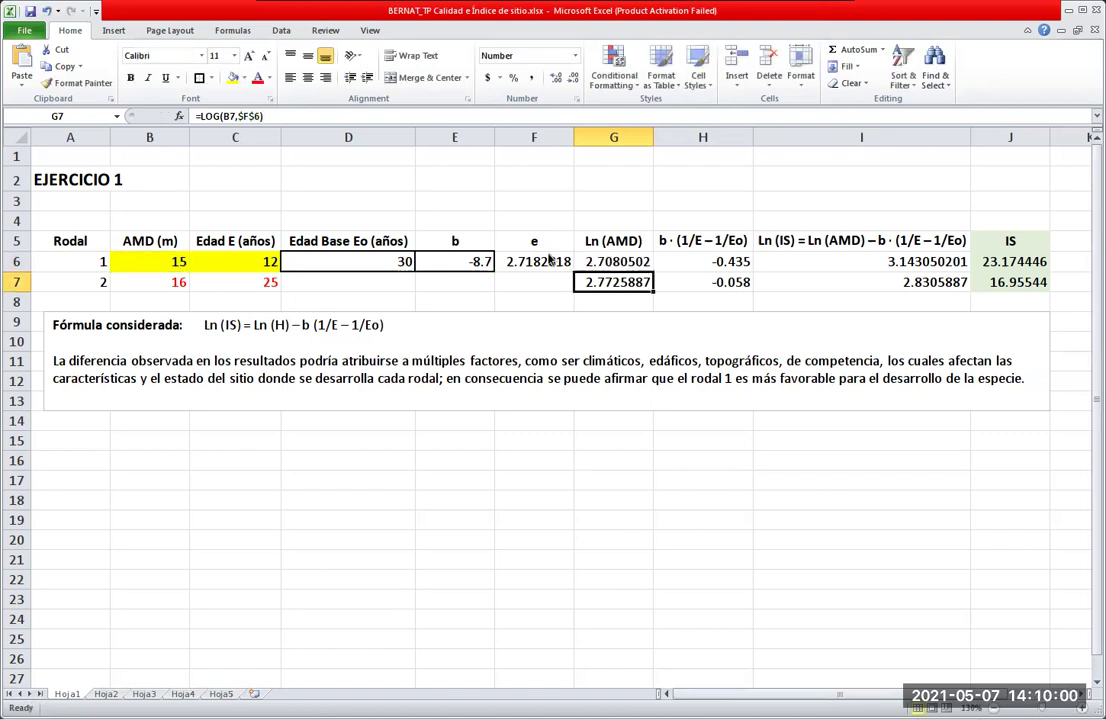
key("F2")
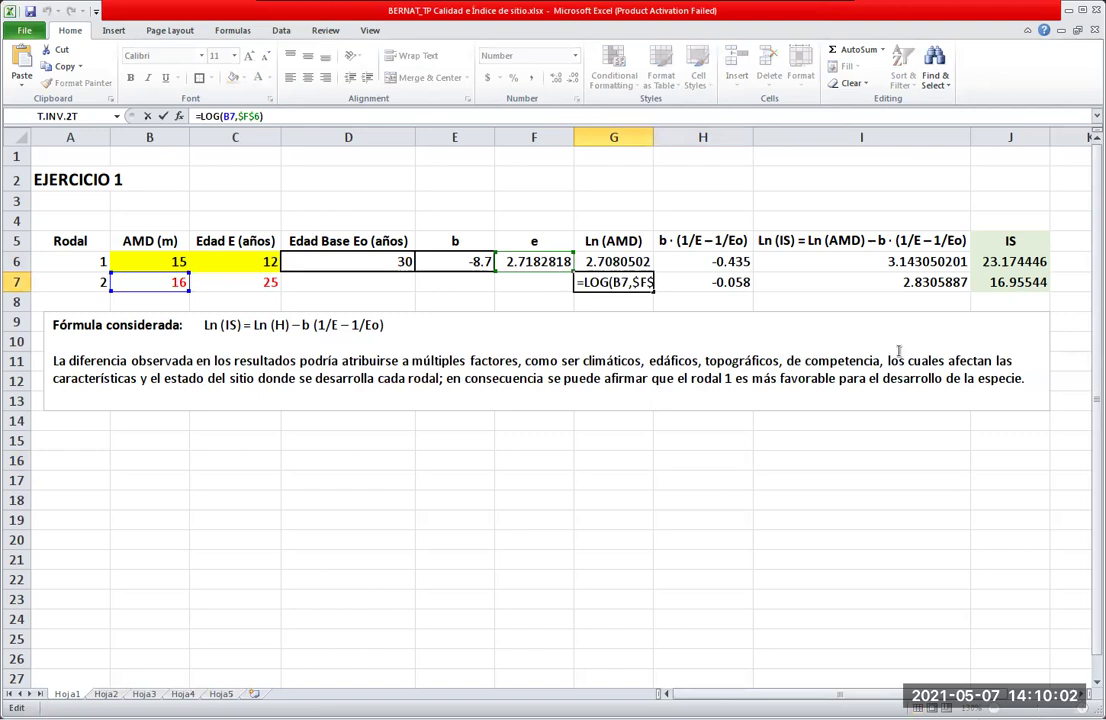
left_click(861, 480)
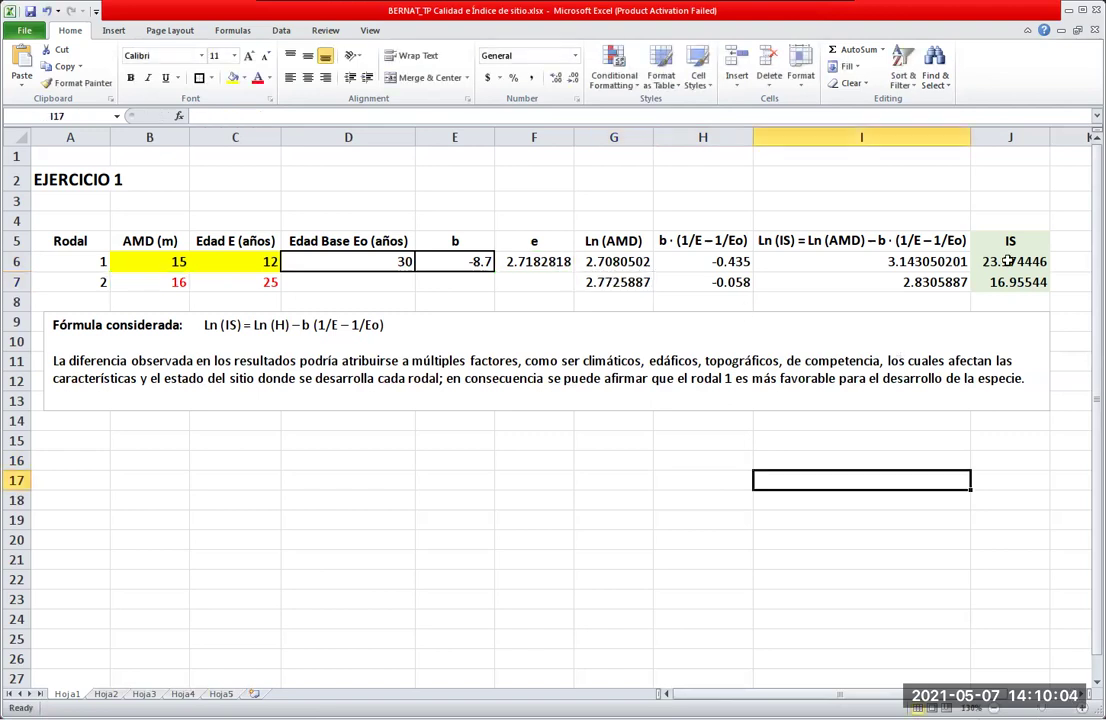
Review both rodales' IS results in J6:J7, followed by rodal 1's age, AMD and base age in row 6.
left_click_drag(1010, 262, 1010, 282)
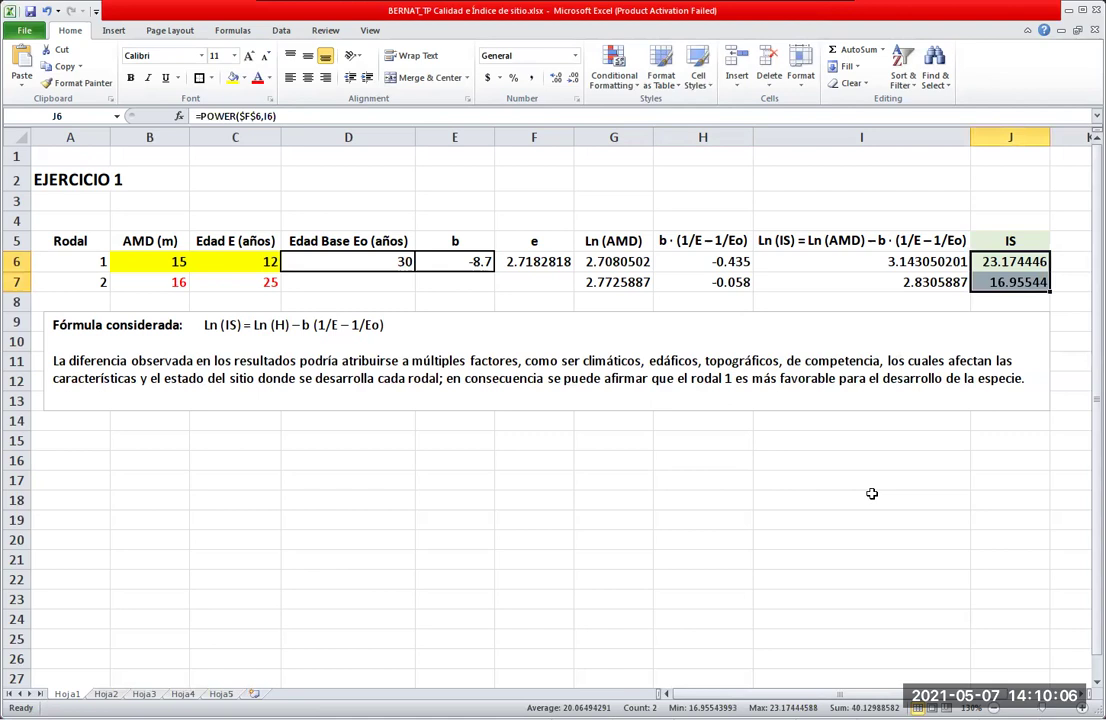
key("Up")
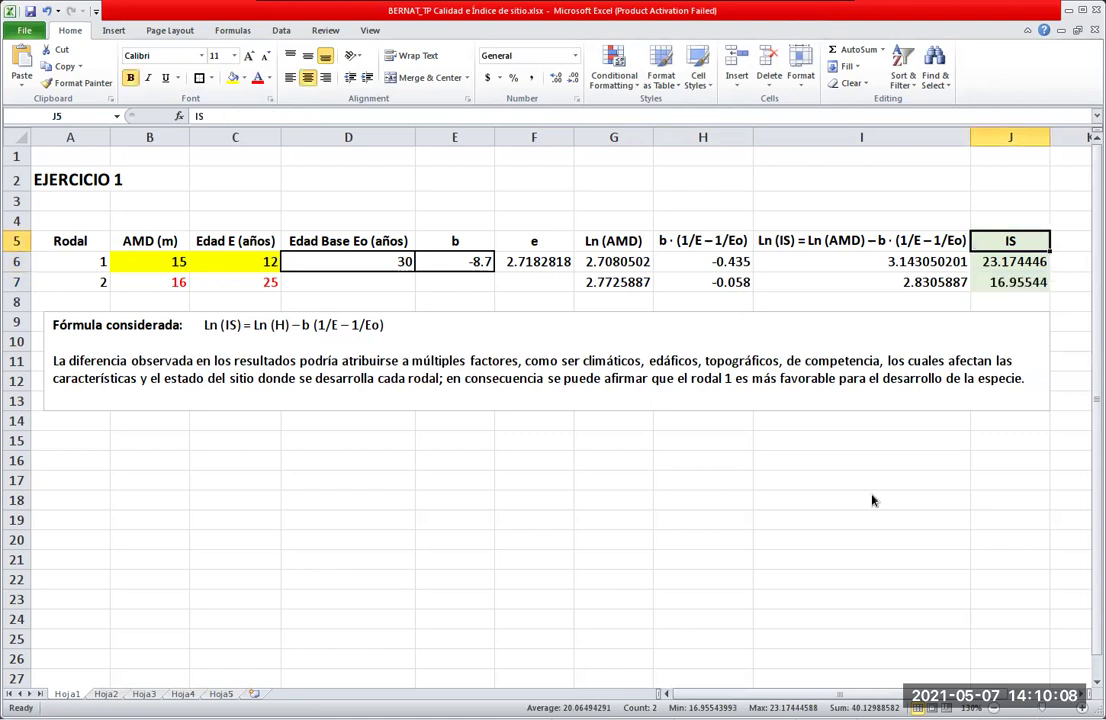
key("Down")
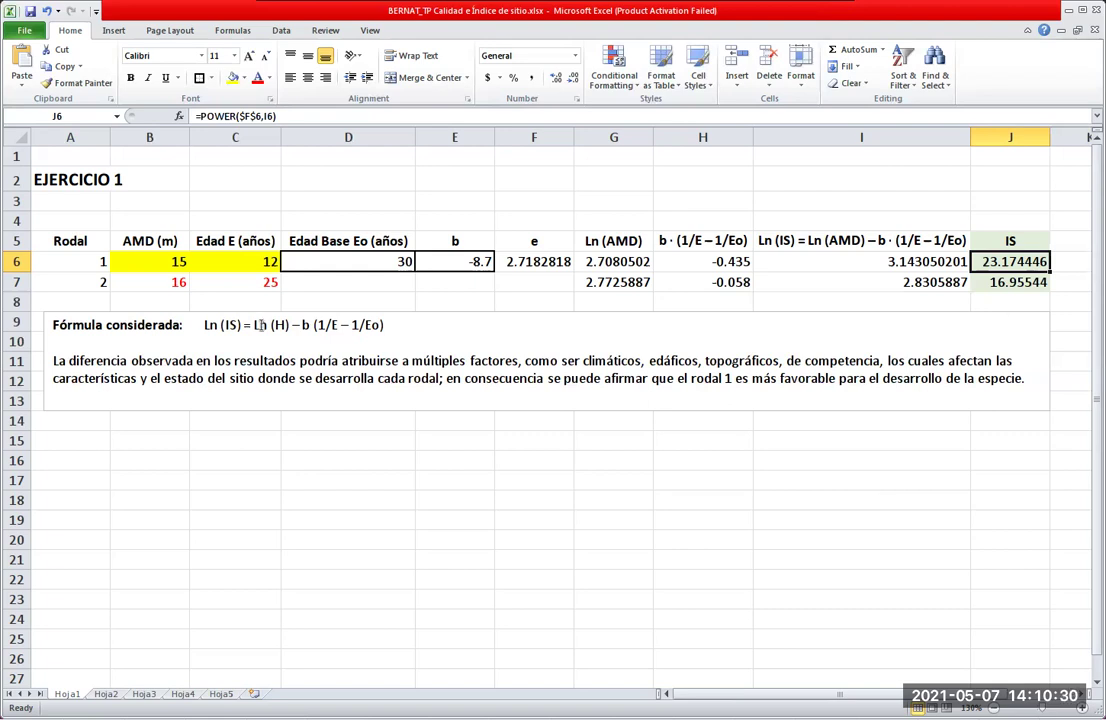
left_click(251, 261)
key("Left")
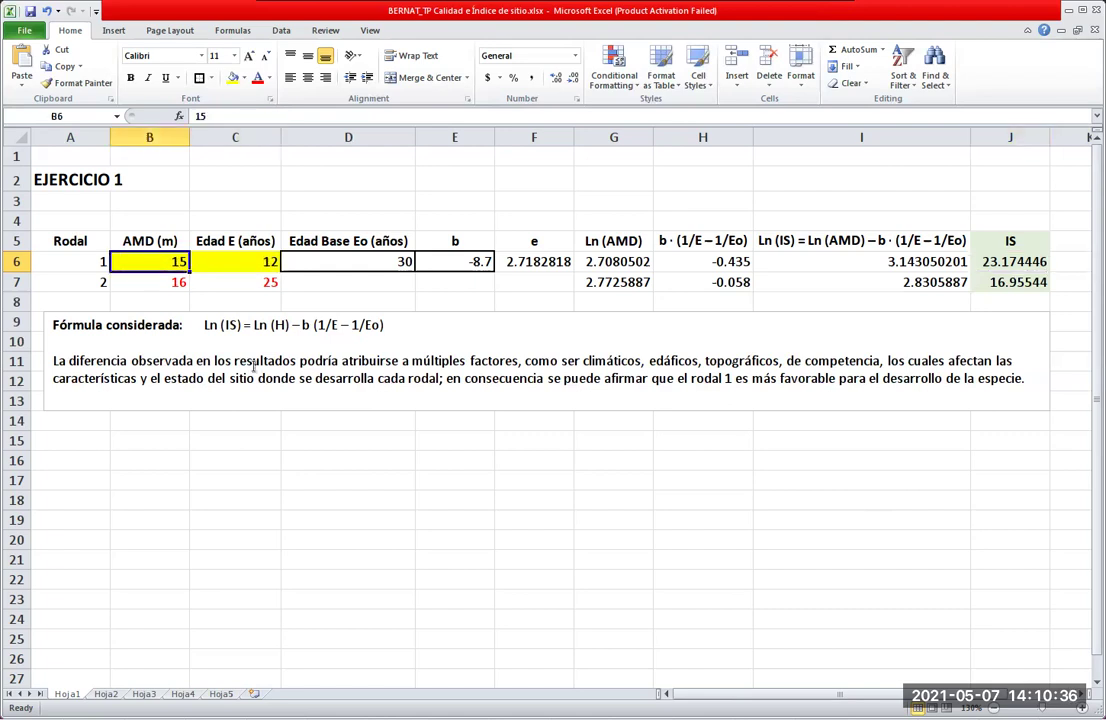
left_click(364, 269)
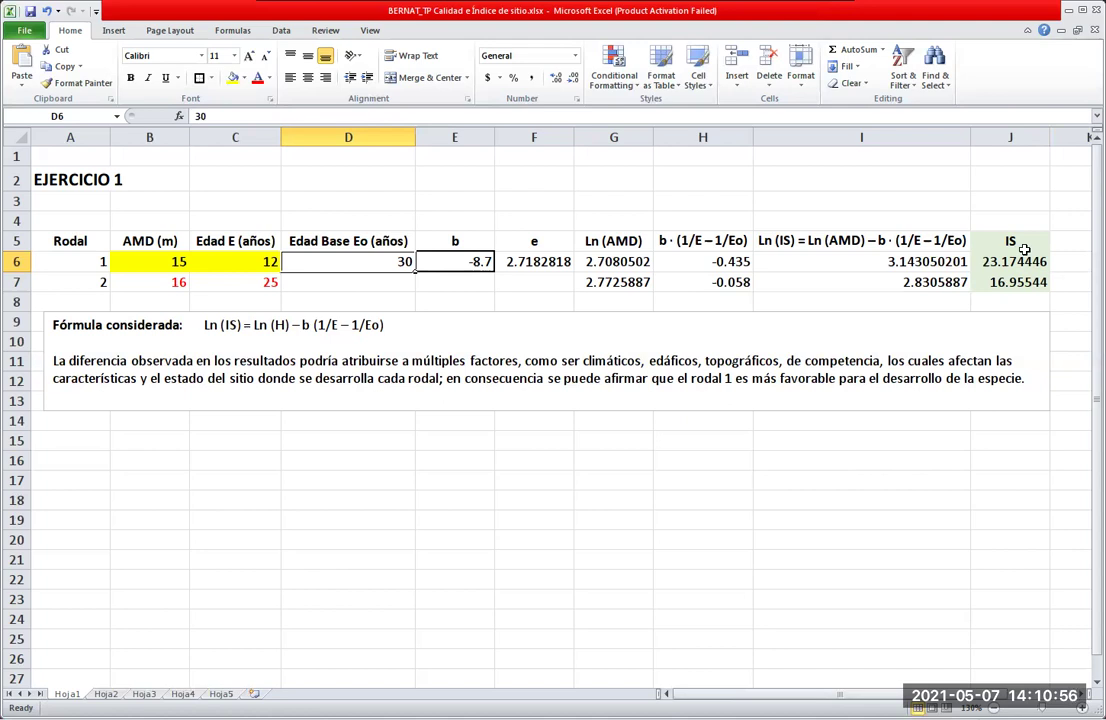
Trace rodal 2's calculation in row 7 backward from the IS formula in J7 to the AMD value in B7.
left_click(1005, 283)
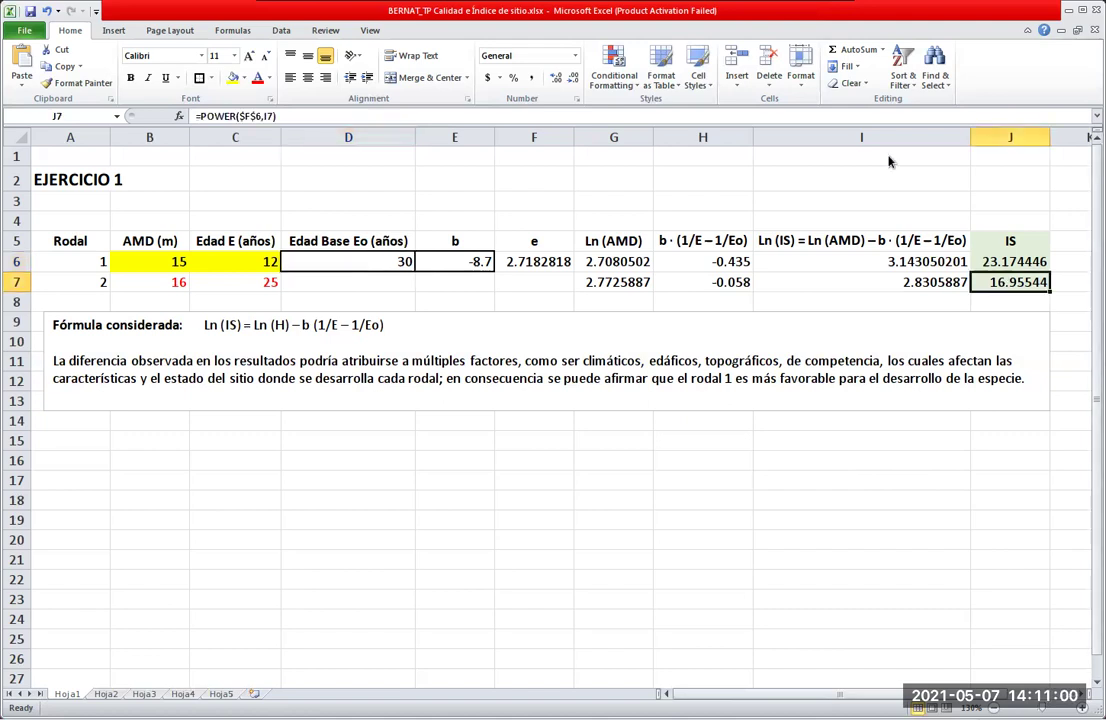
key("Left")
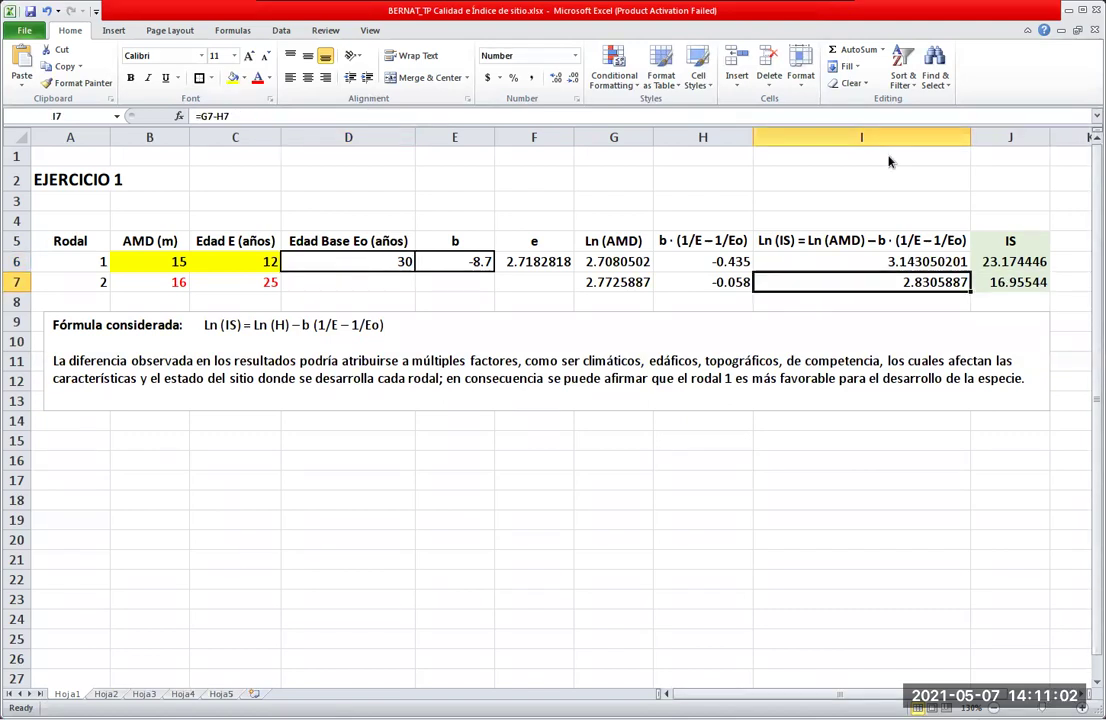
key("Left")
key("Left")
key("Left")
key("Left")
key("Left")
key("Left")
key("Left")
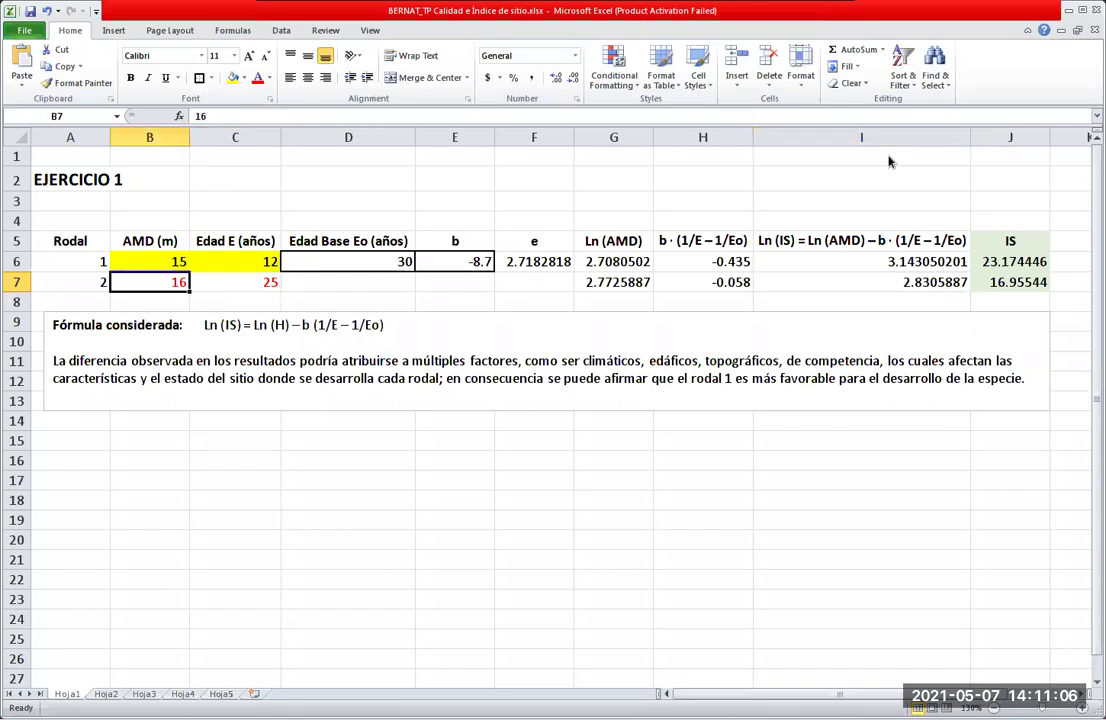
Compare rodal 2's age in C7 with the base age in D6, ending on rodal 2's AMD in B7.
key("Right")
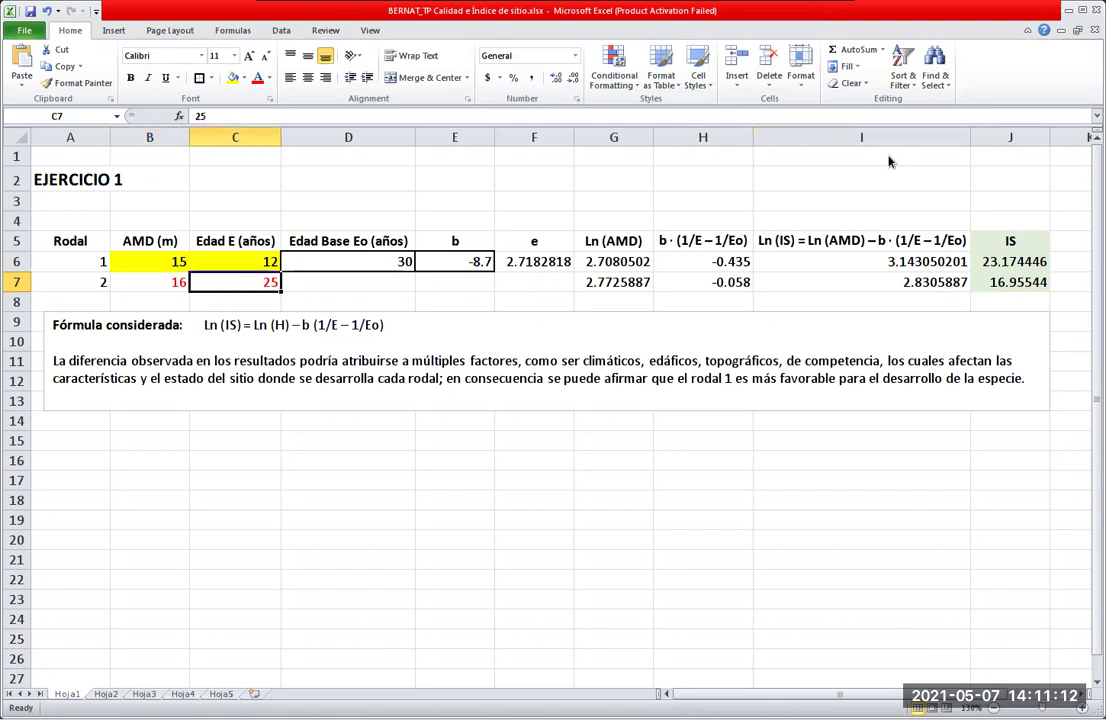
key("Right")
key("Up")
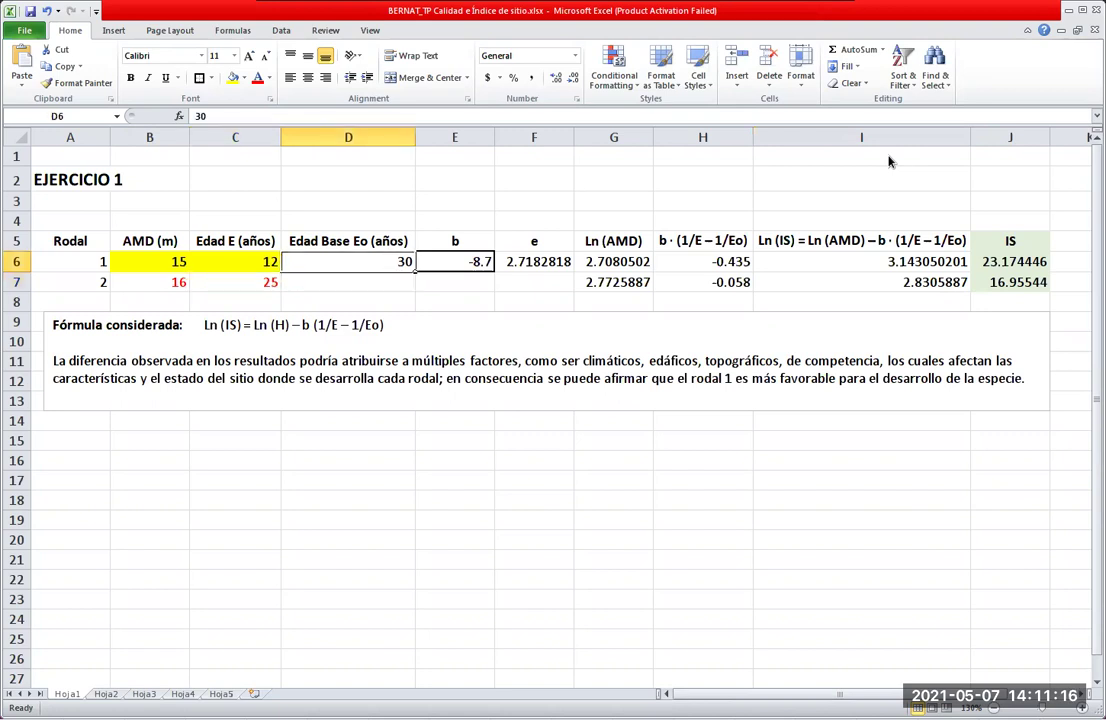
key("Left")
key("Down")
key("Left")
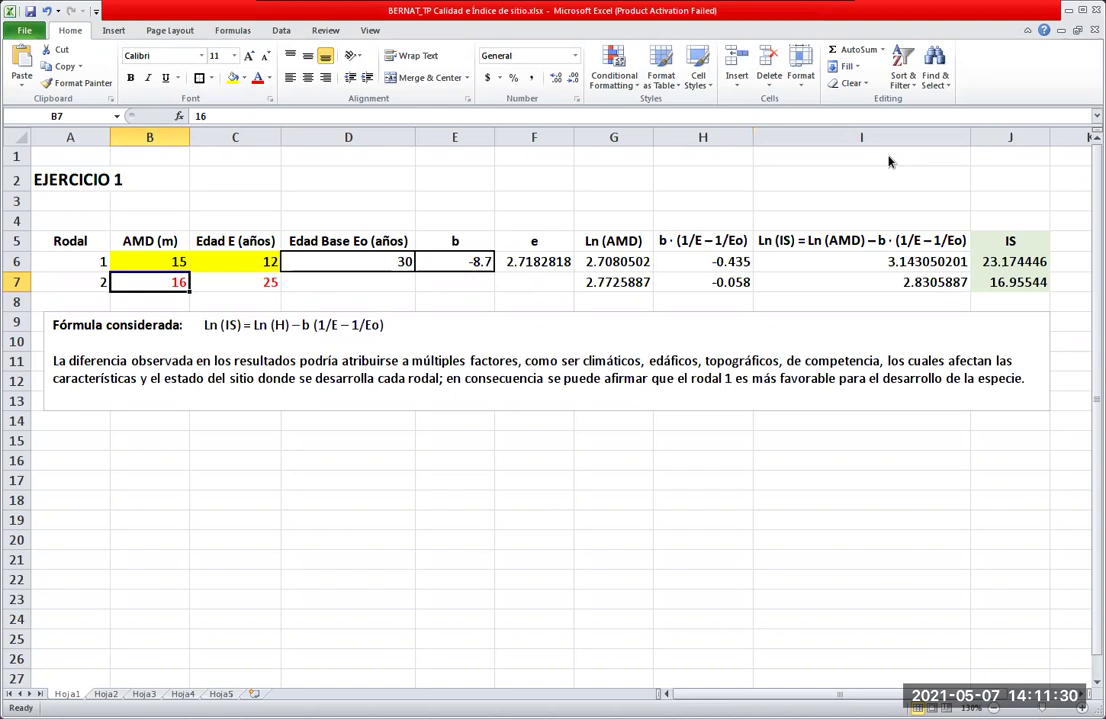
Follow rodal 2's calculation across row 7 from its AMD through the b · (1/E − 1/Eo) formula to its IS.
key("Right")
key("Right")
key("Right")
key("Right")
key("Right")
key("Right")
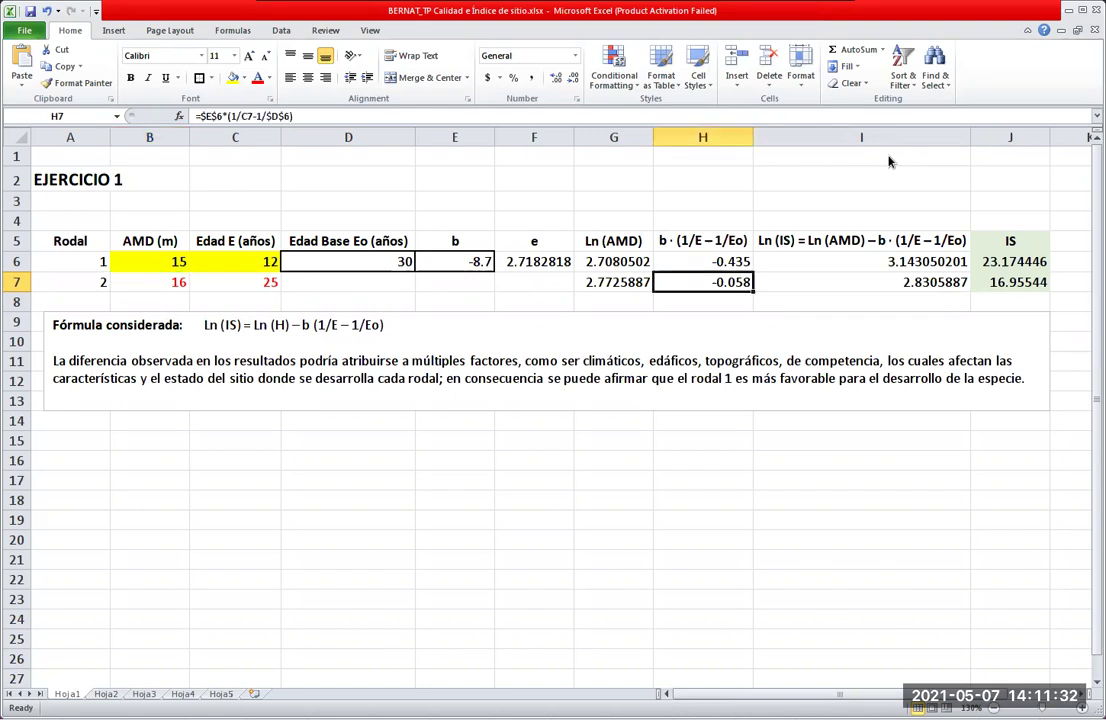
key("Right")
key("Right")
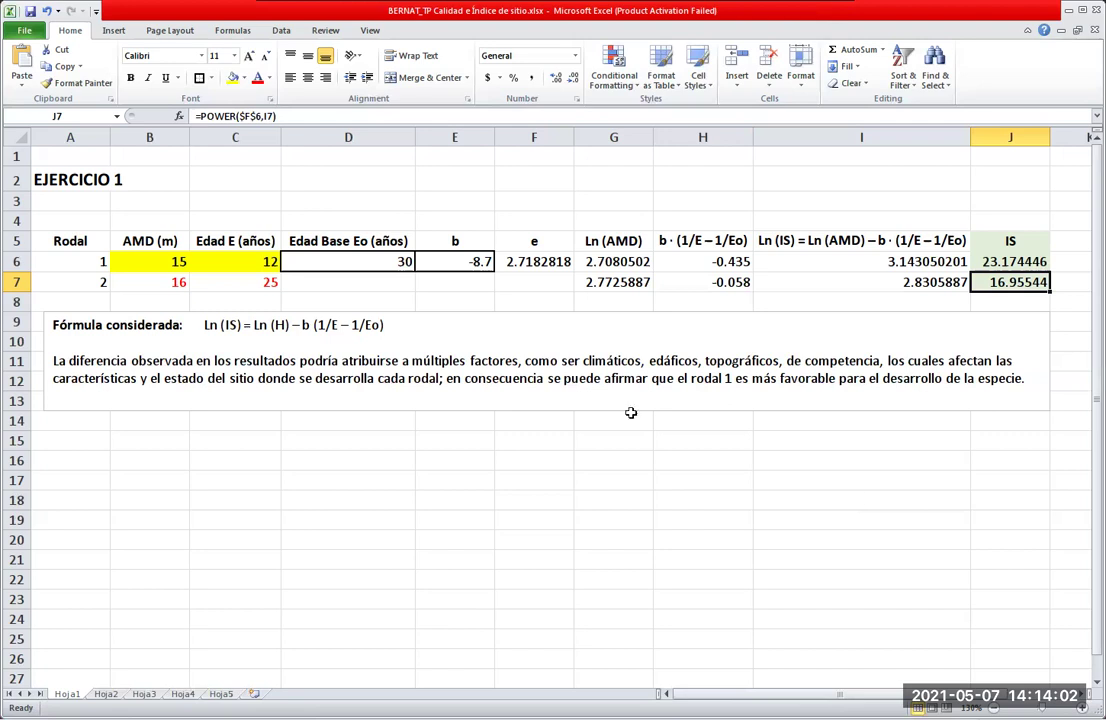
left_click(609, 456)
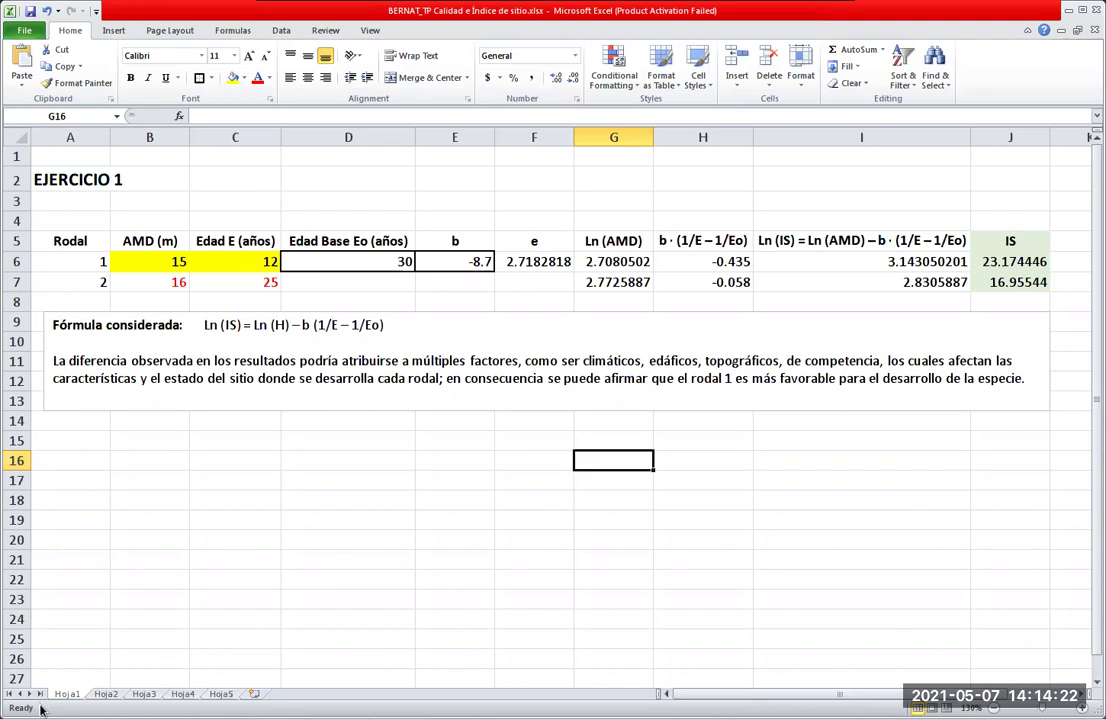
Open sheet Hoja2 and read the Ejercicios 2 y 3 answers on the criteria for measuring altura media dominante.
left_click(104, 694)
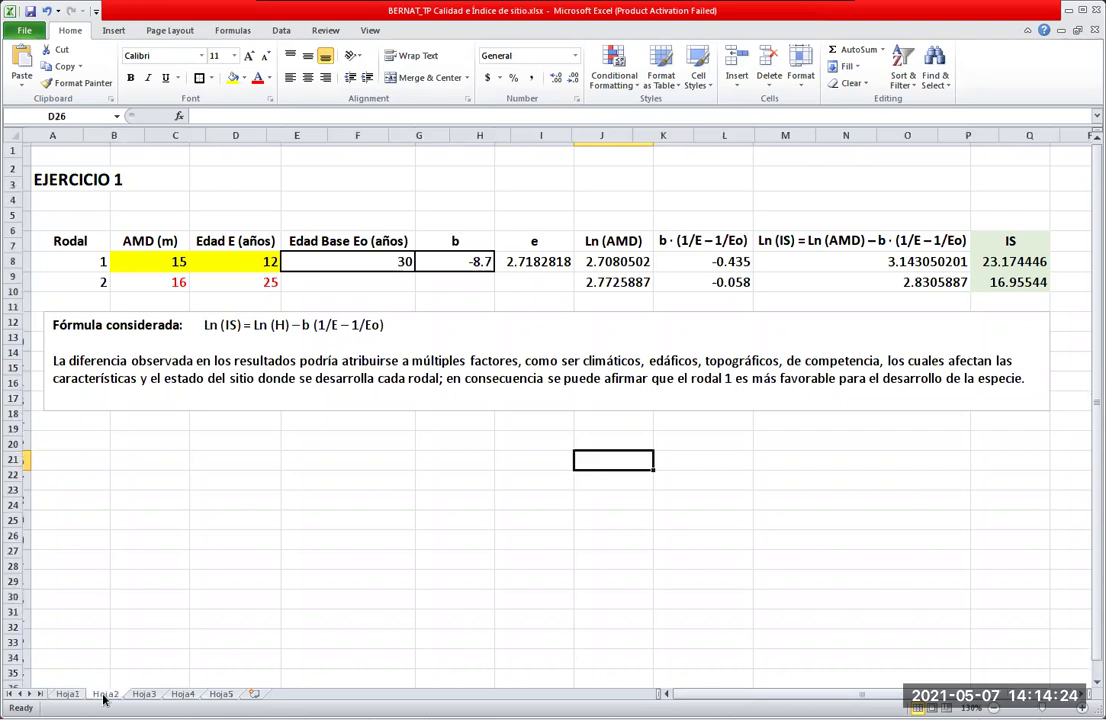
left_click(388, 580)
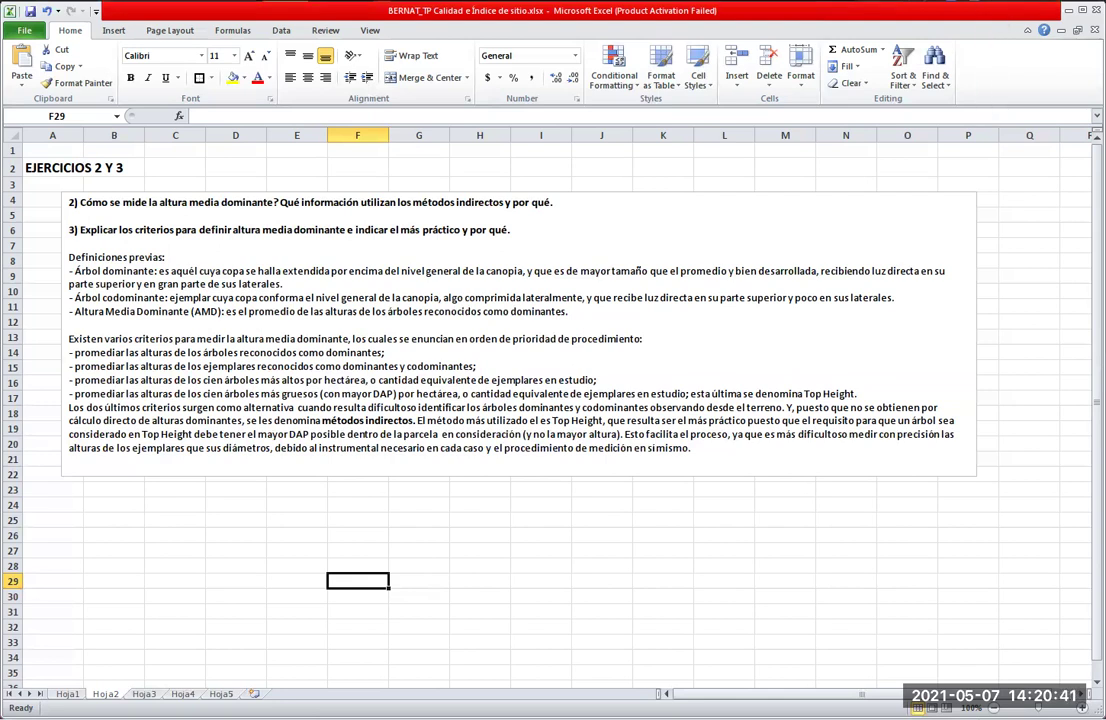
left_click(1018, 3)
left_click(1017, 38)
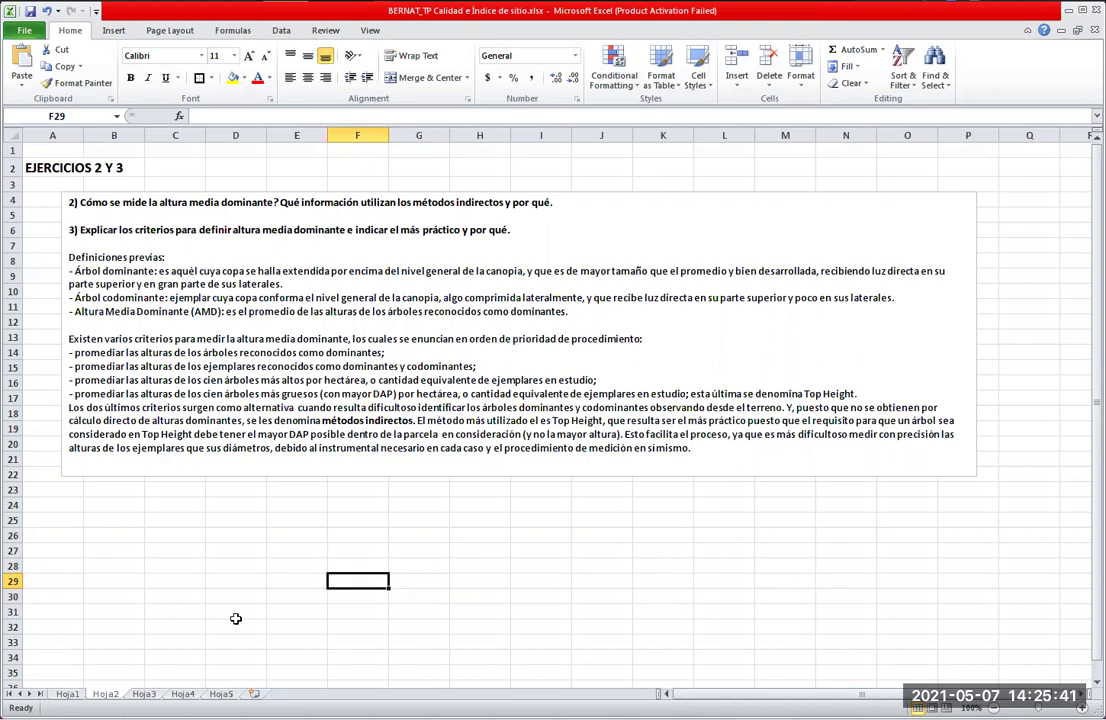
Return to sheet Hoja1 and review parameter b, the Ln (IS) heading and the AMD column in B5:B7.
left_click(67, 694)
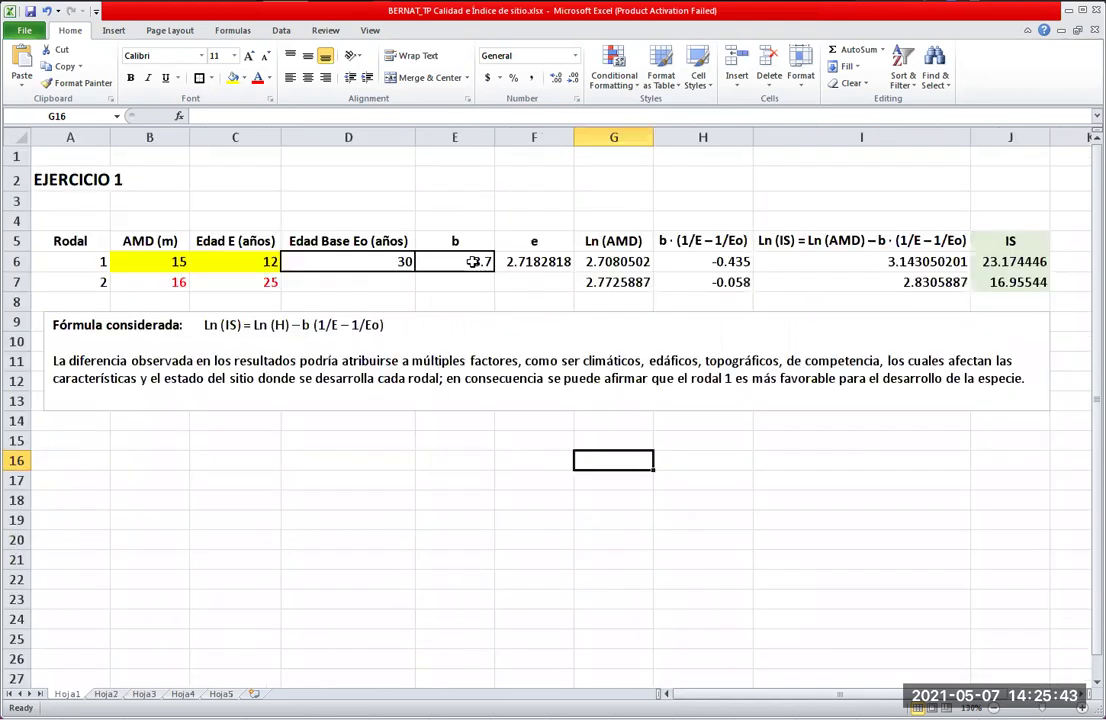
left_click(473, 261)
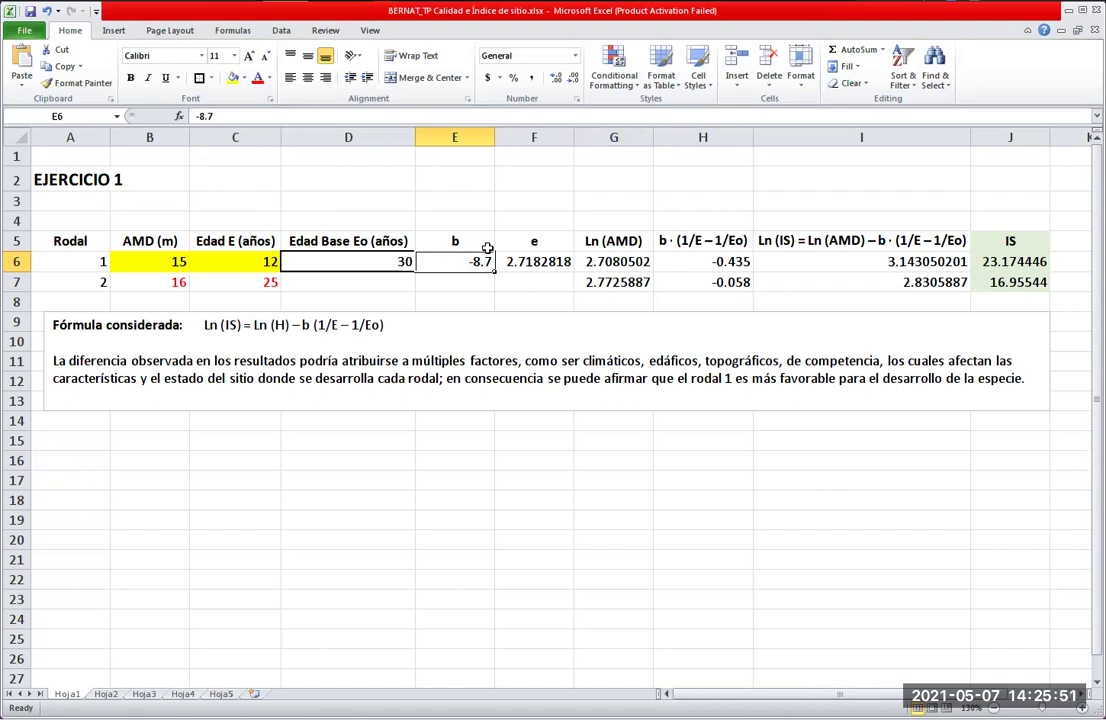
left_click(845, 241)
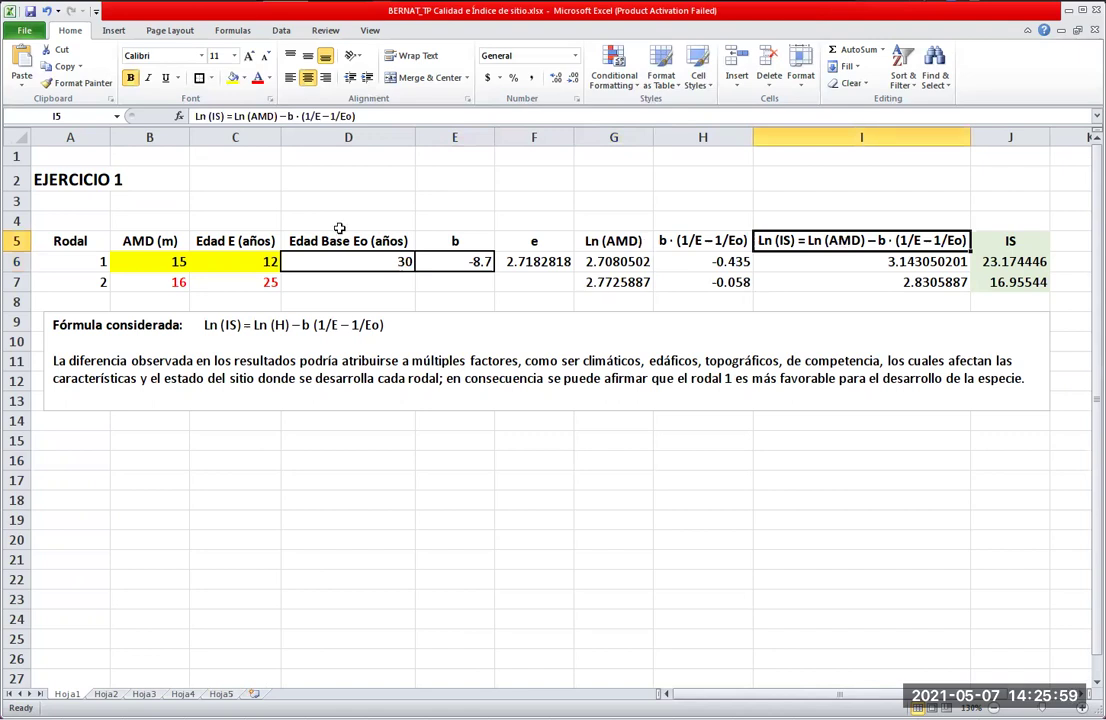
left_click_drag(167, 261, 160, 301)
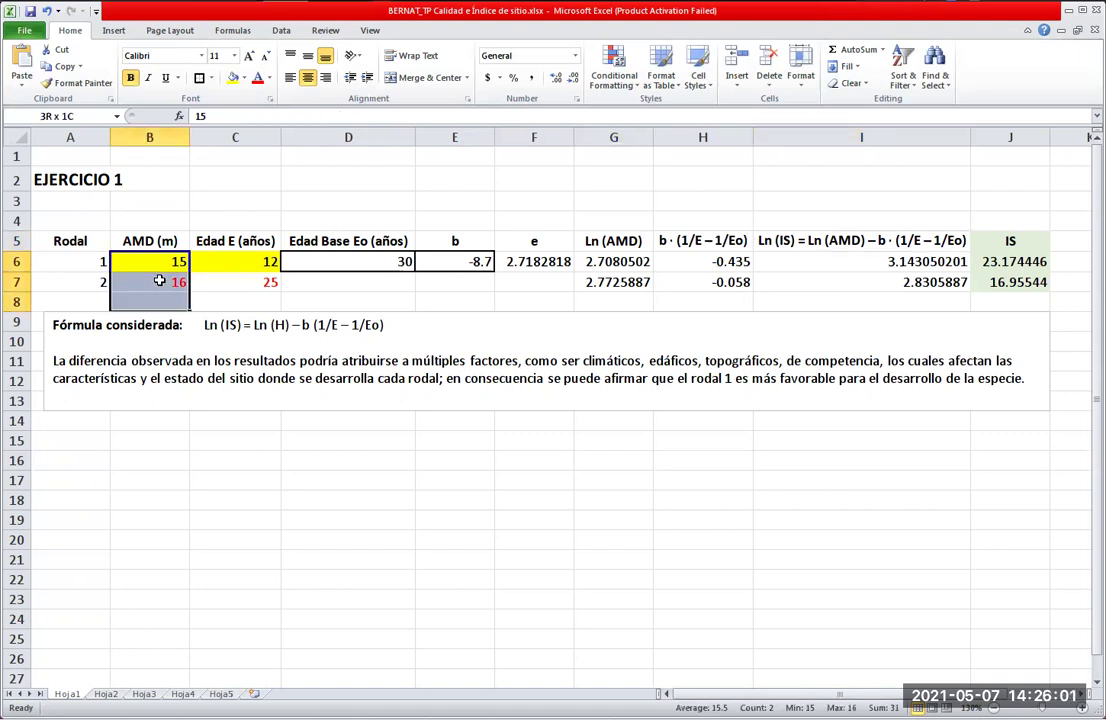
key("Up")
left_click(157, 278, "shift")
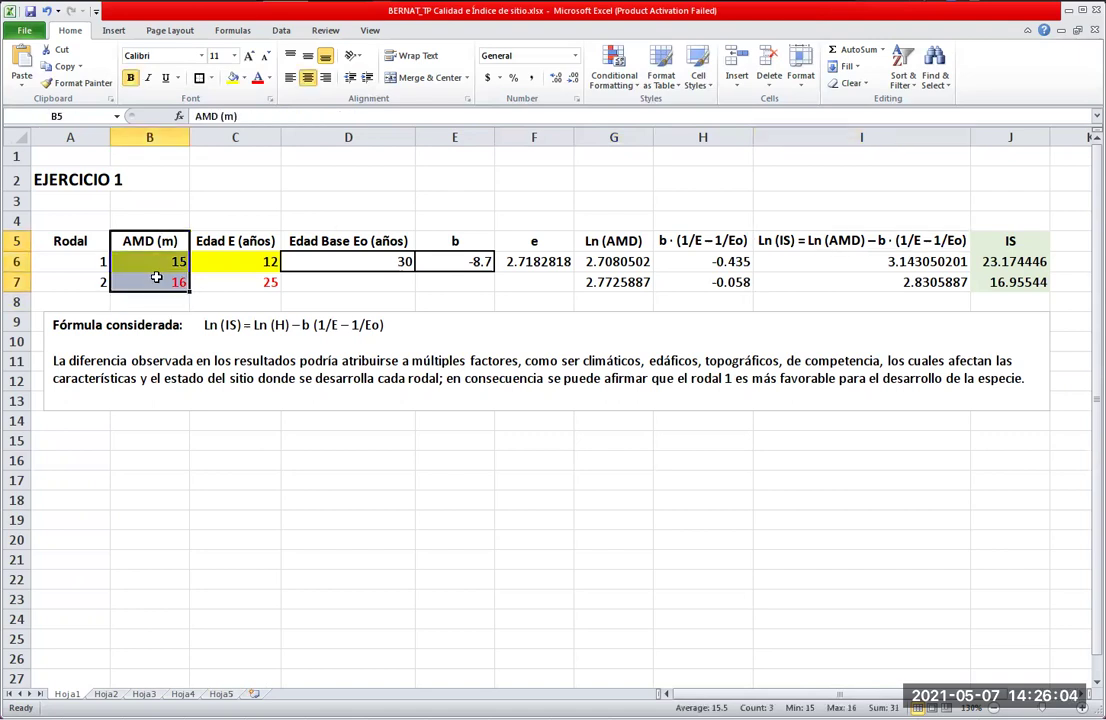
Open Ejercicio 4 on sheet Hoja3 and go to cell A7, below the AMD value, to review its input data.
left_click(105, 694)
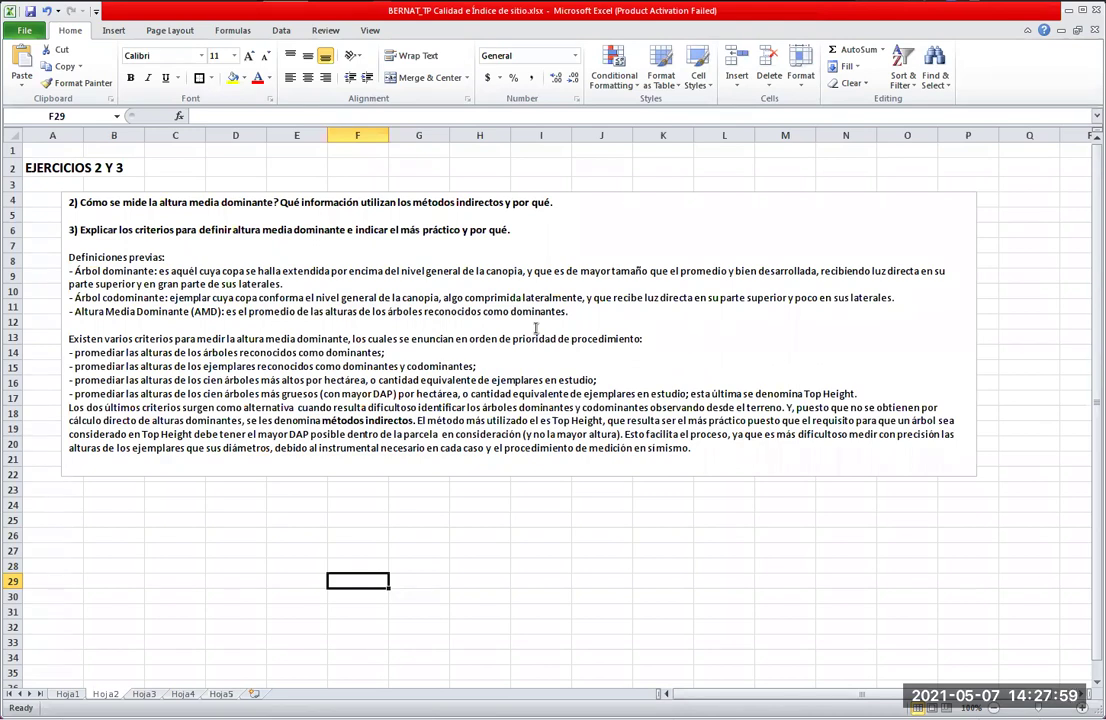
left_click(145, 694)
left_click(582, 354)
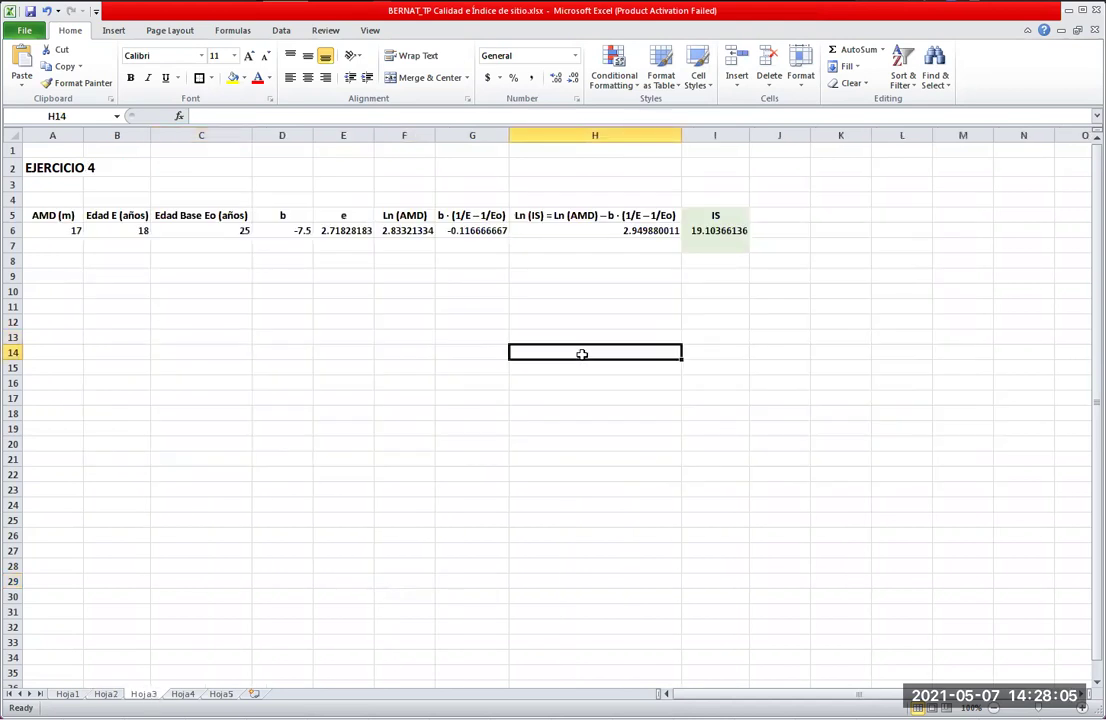
key("Left")
key("Left")
key("Left")
key("Left")
key("Left")
key("Left")
key("Left")
key("Up")
key("Up")
key("Up")
key("Up")
key("Up")
key("Up")
key("Up")
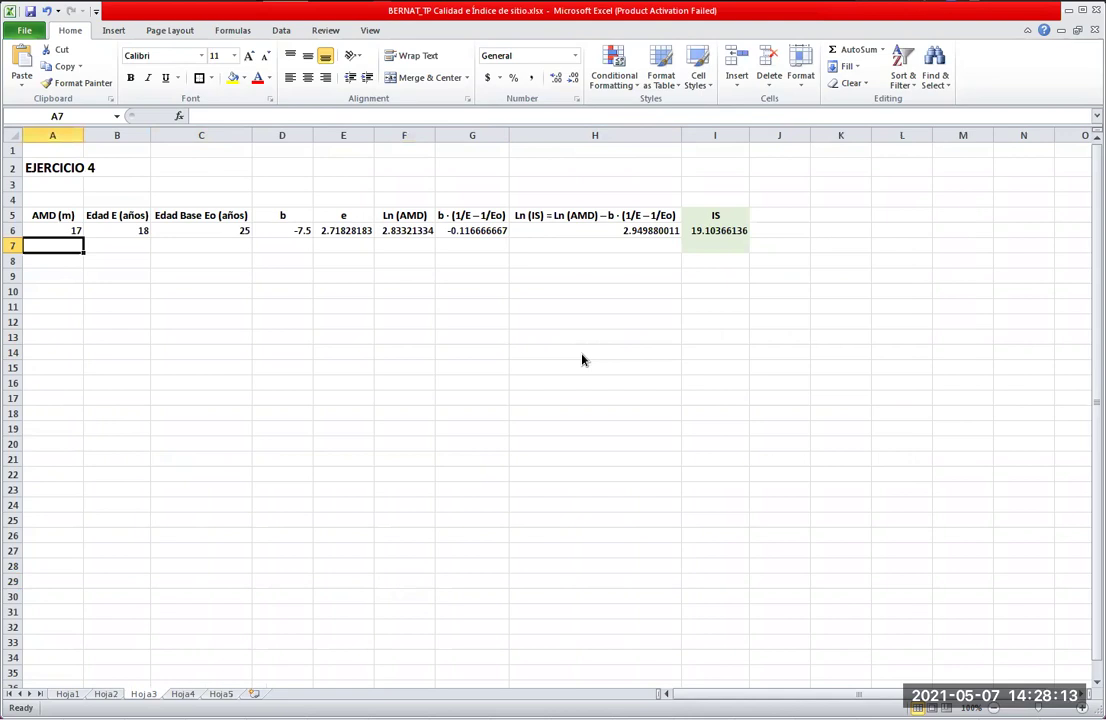
Select Ejercicio 4's input block A5:D6 to review AMD, Edad E, Edad Base Eo and parameter b.
key("Up")
key("Up")
key("shift+Right")
key("shift+Right")
key("shift+Down")
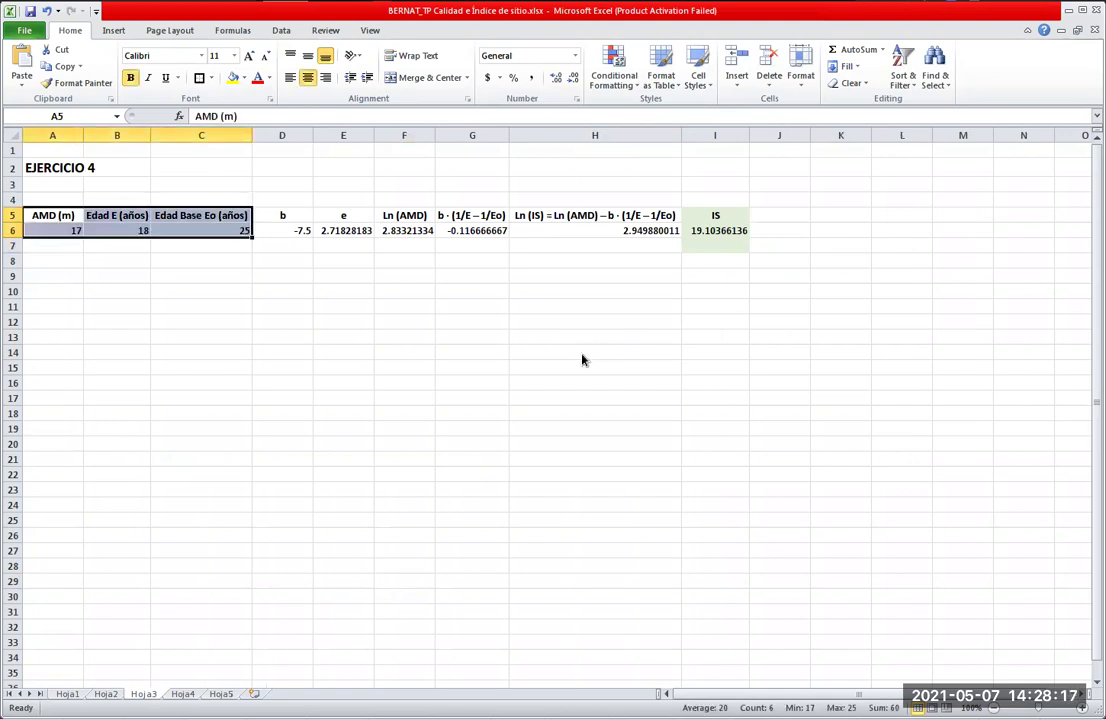
key("shift+Right")
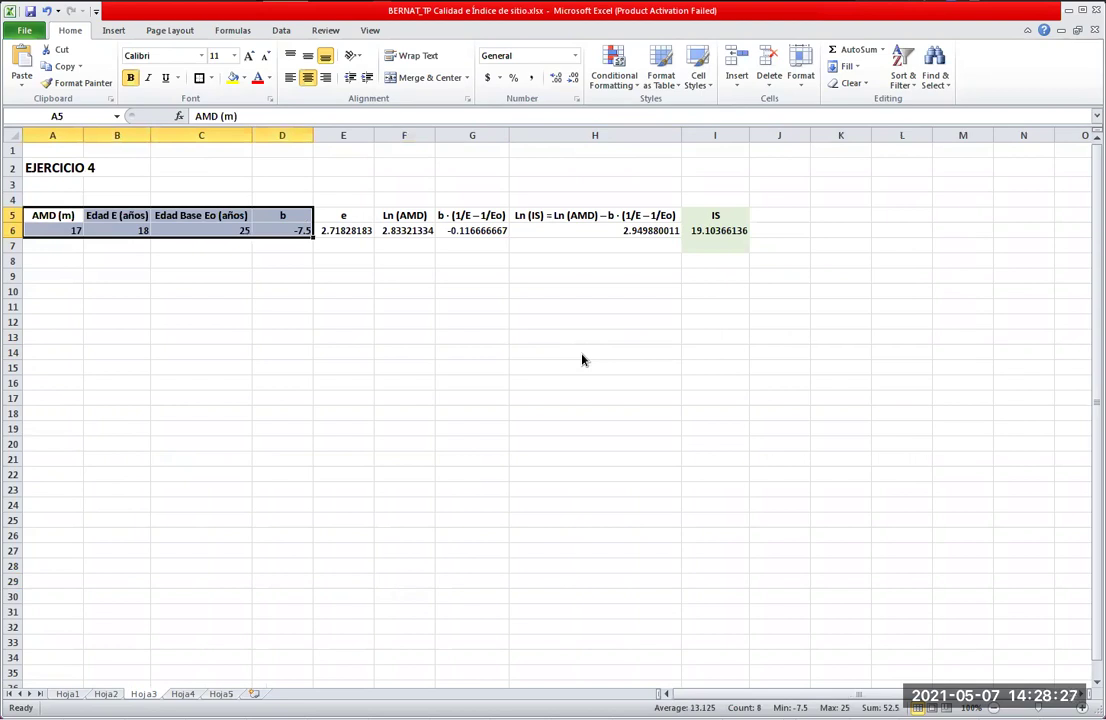
Review parameter b in cell D6, and mark the input data in A5:D6 once more.
key("Right")
key("Right")
key("Right")
key("Down")
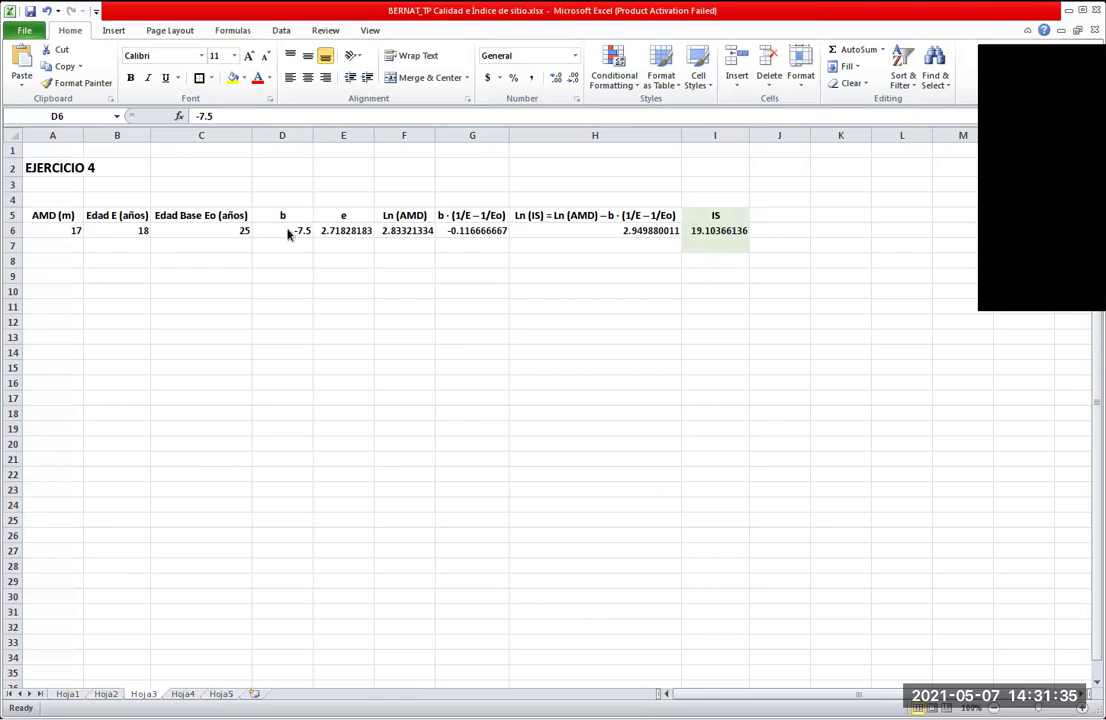
left_click_drag(45, 222, 272, 236)
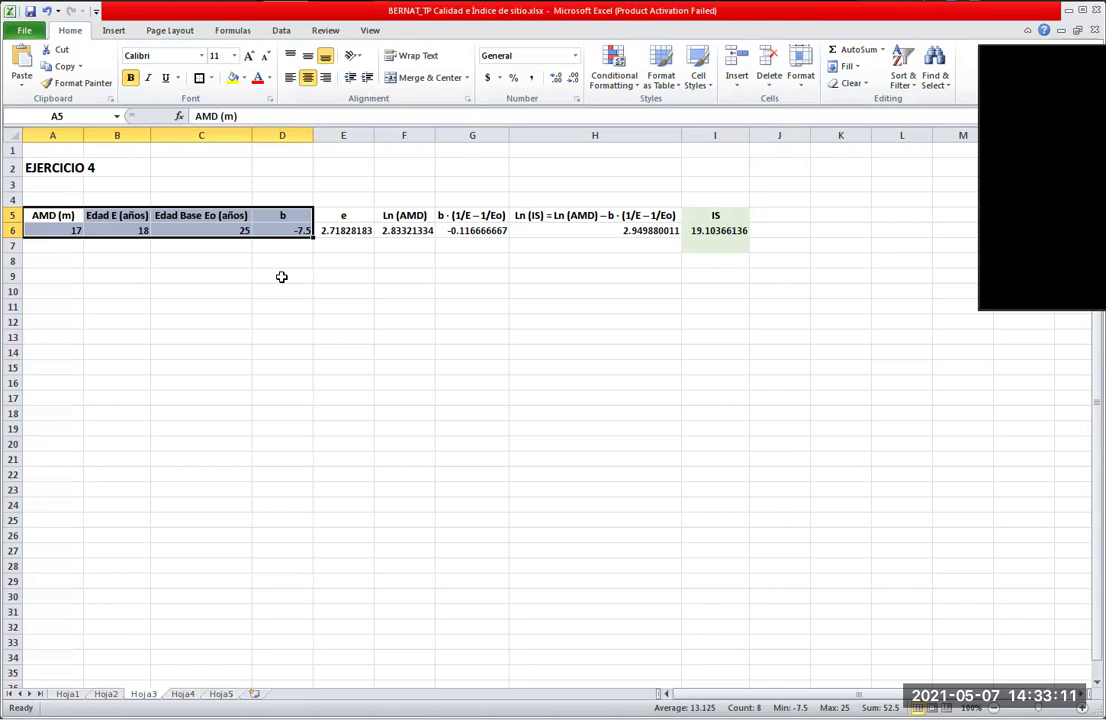
left_click(293, 278)
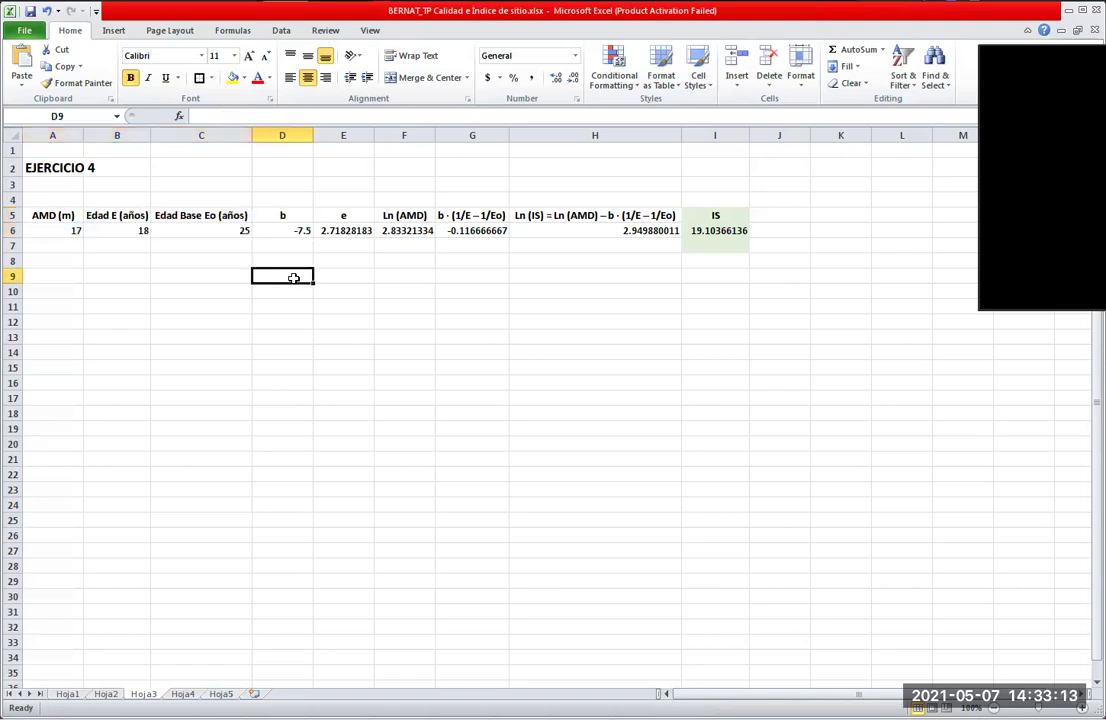
Highlight the AMD value in cell A6 with a yellow fill.
left_click(57, 228)
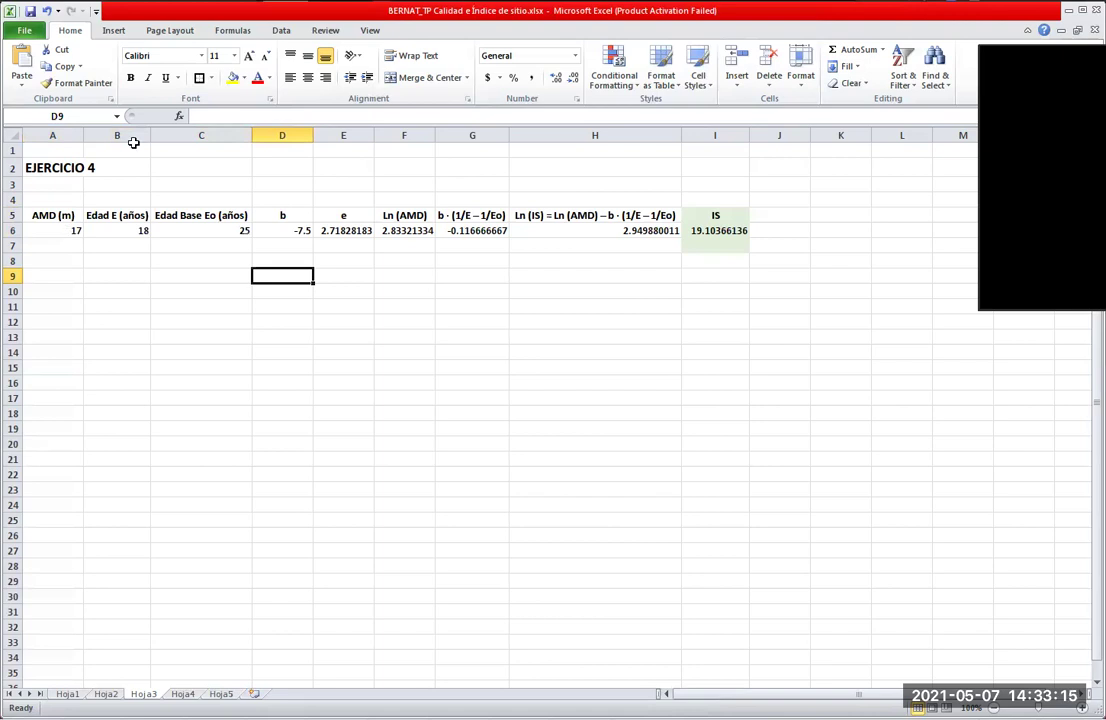
key("F4")
key("Return")
left_click(60, 231)
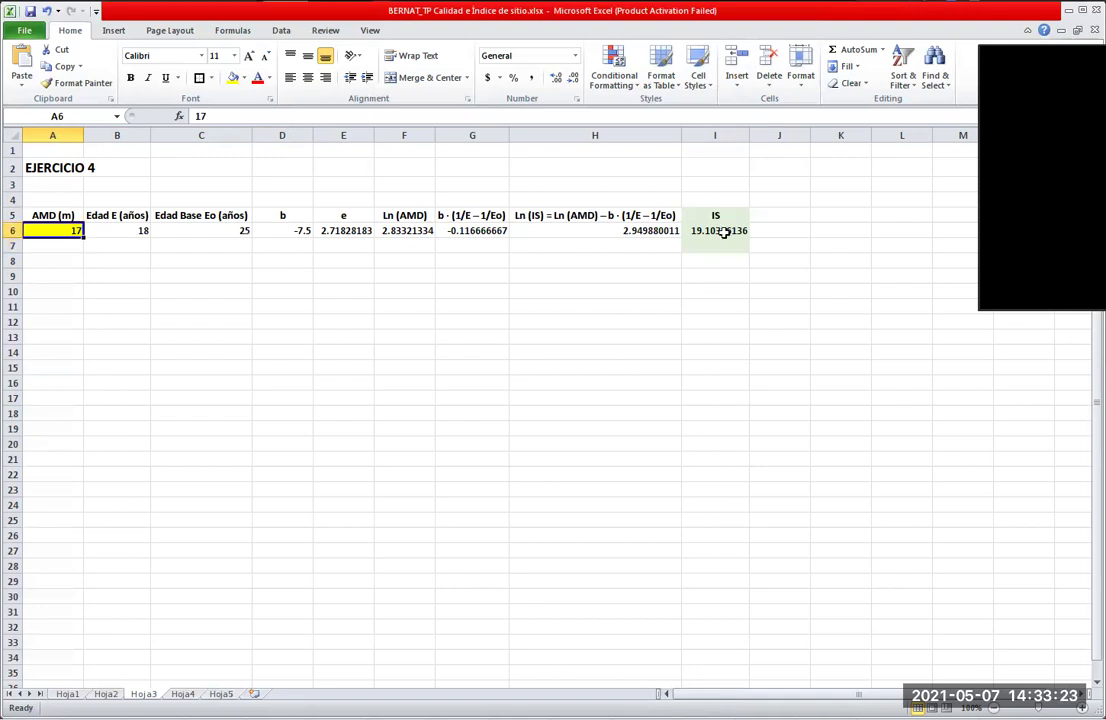
Review the IS result in I6 and the stand's current age in B6.
key("ctrl+Right")
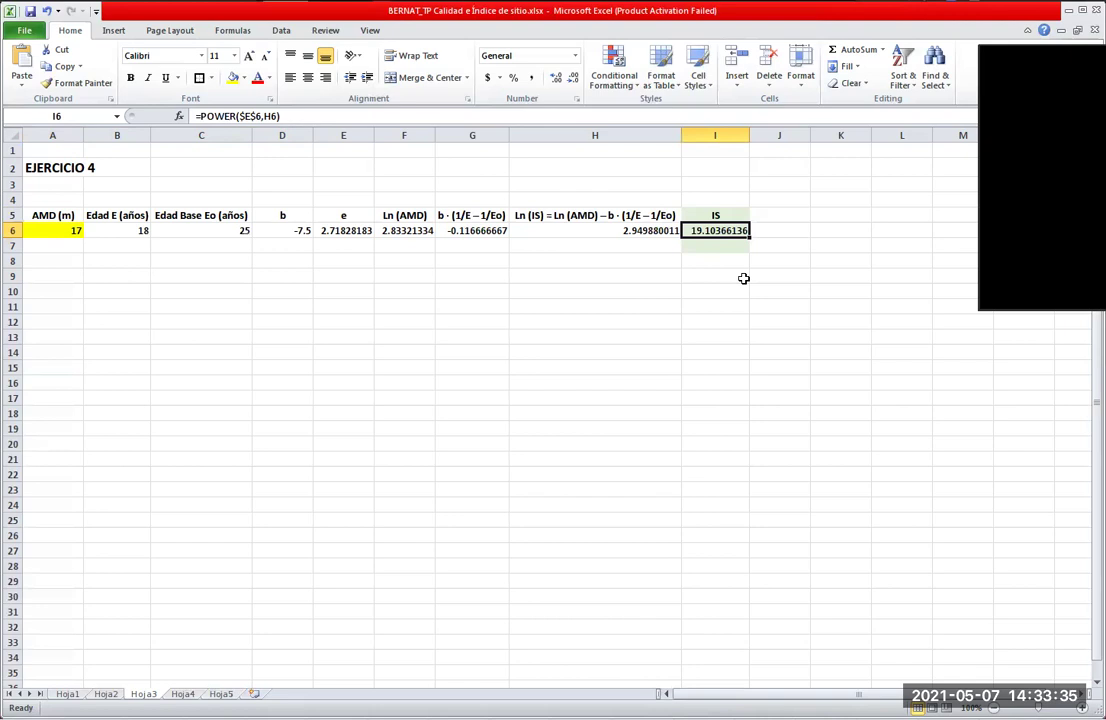
left_click(155, 230)
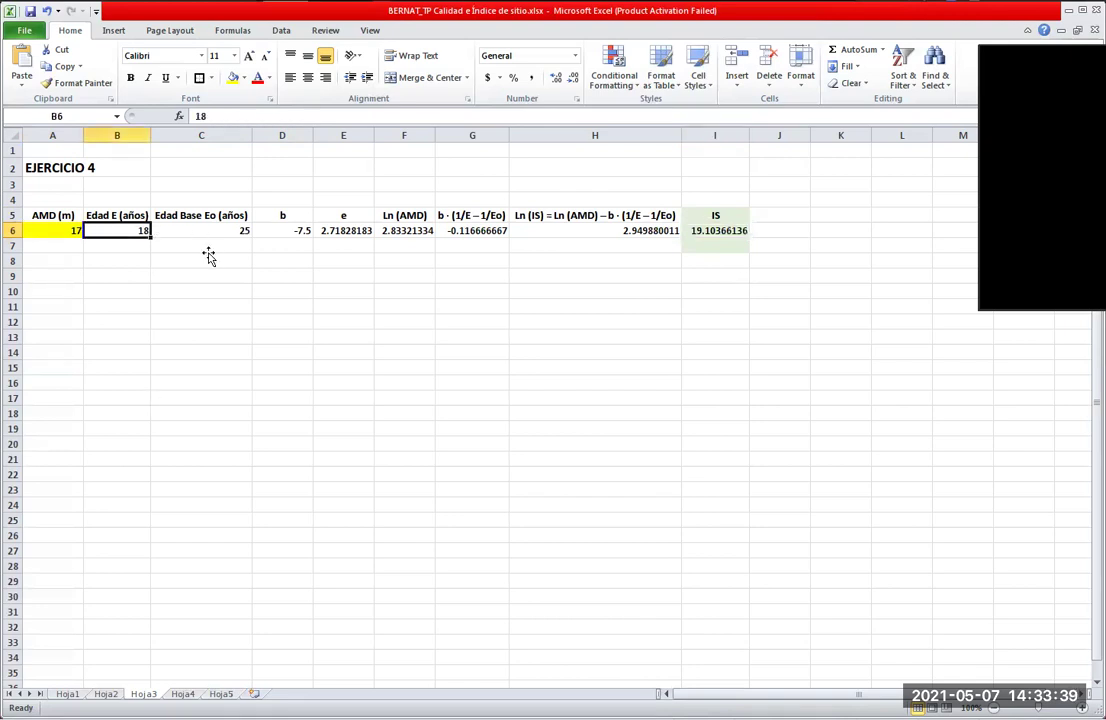
left_click(208, 248)
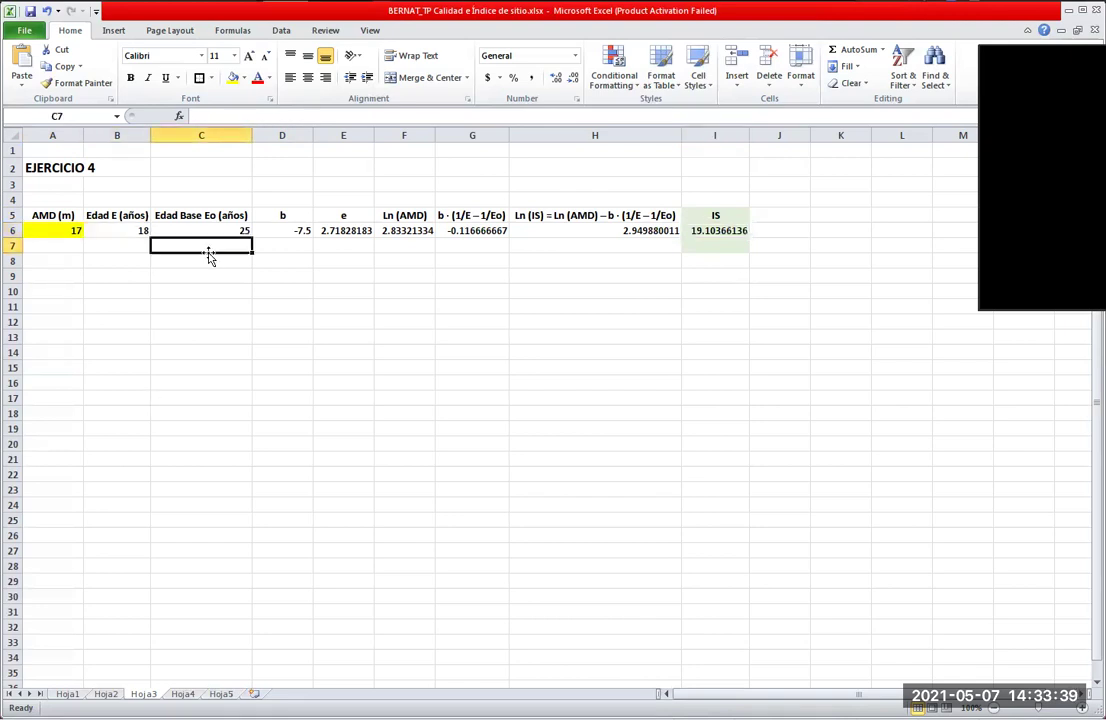
Look over Ejercicio 5 on sheet Hoja4 and return to Ejercicio 4 on Hoja3.
left_click(183, 694)
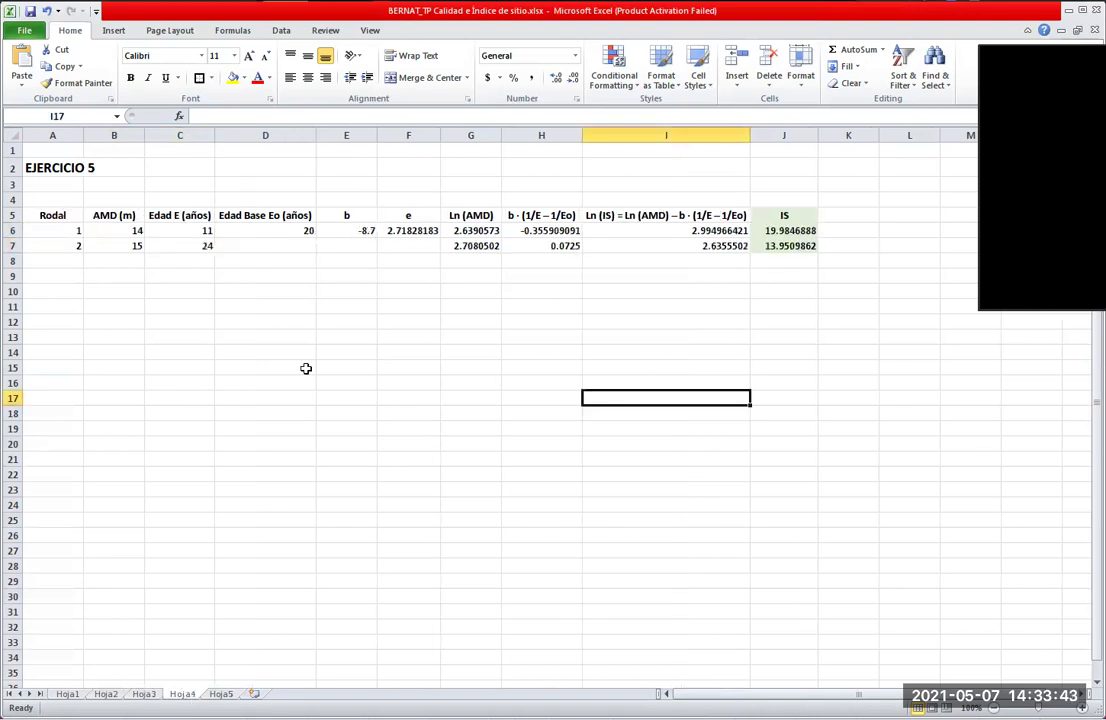
left_click(306, 368)
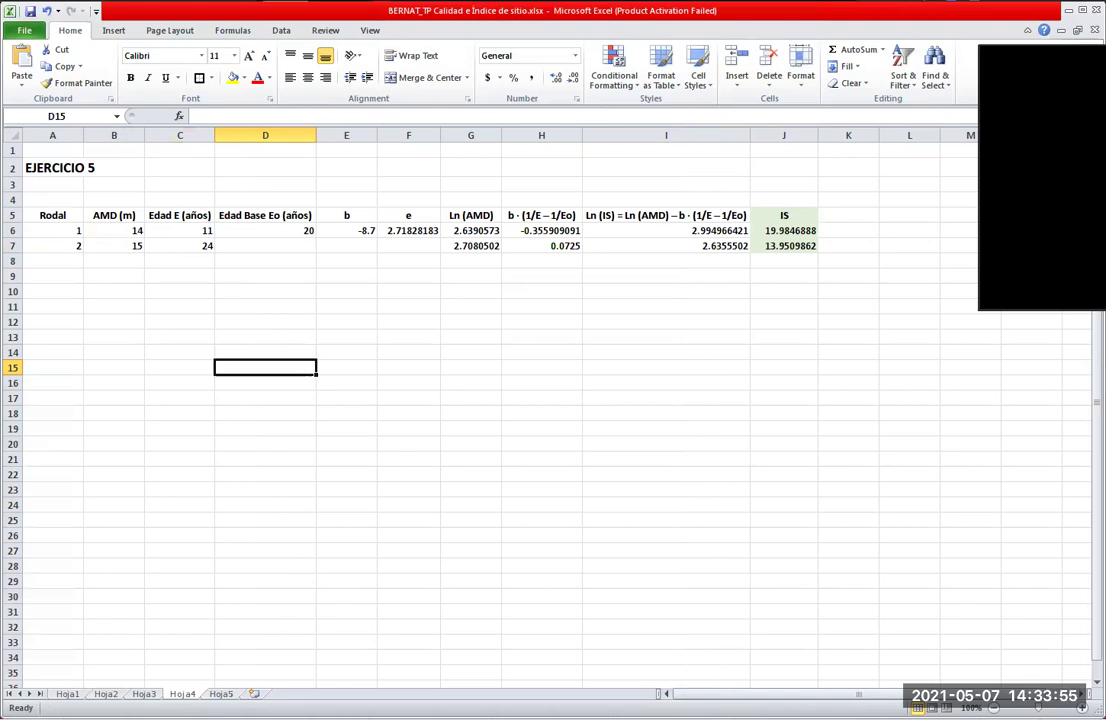
left_click(143, 694)
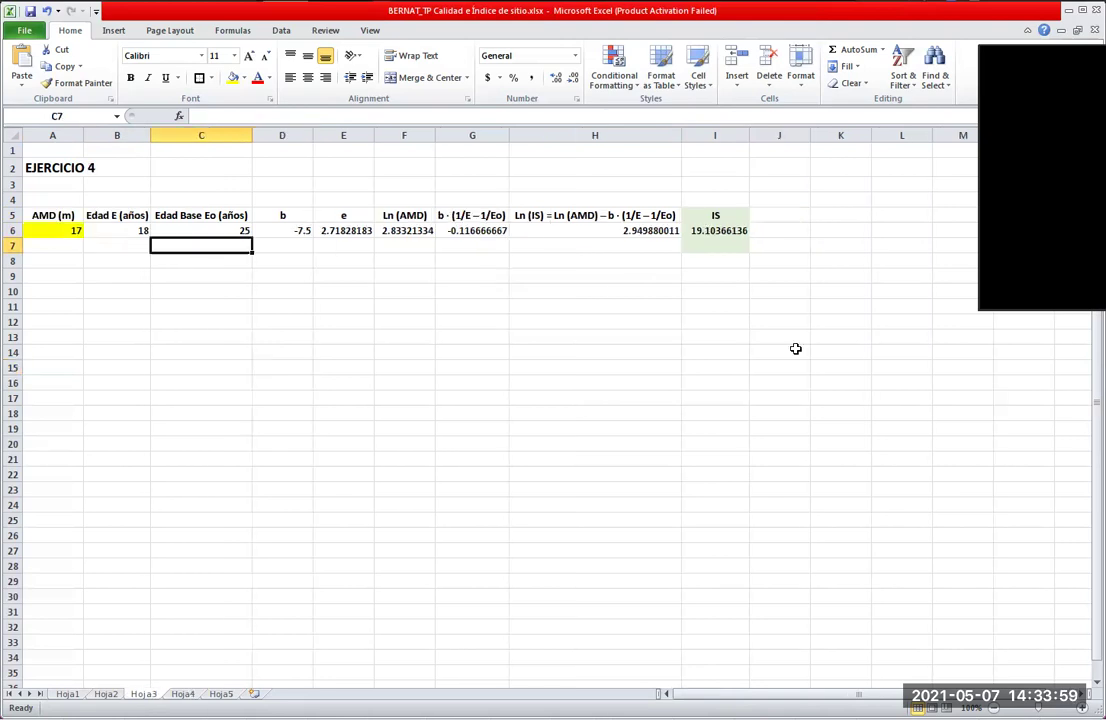
Compare the IS column in I5:I6 with the Edad Base Eo column in C5:C6 and the AMD in A6.
key("ctrl+End")
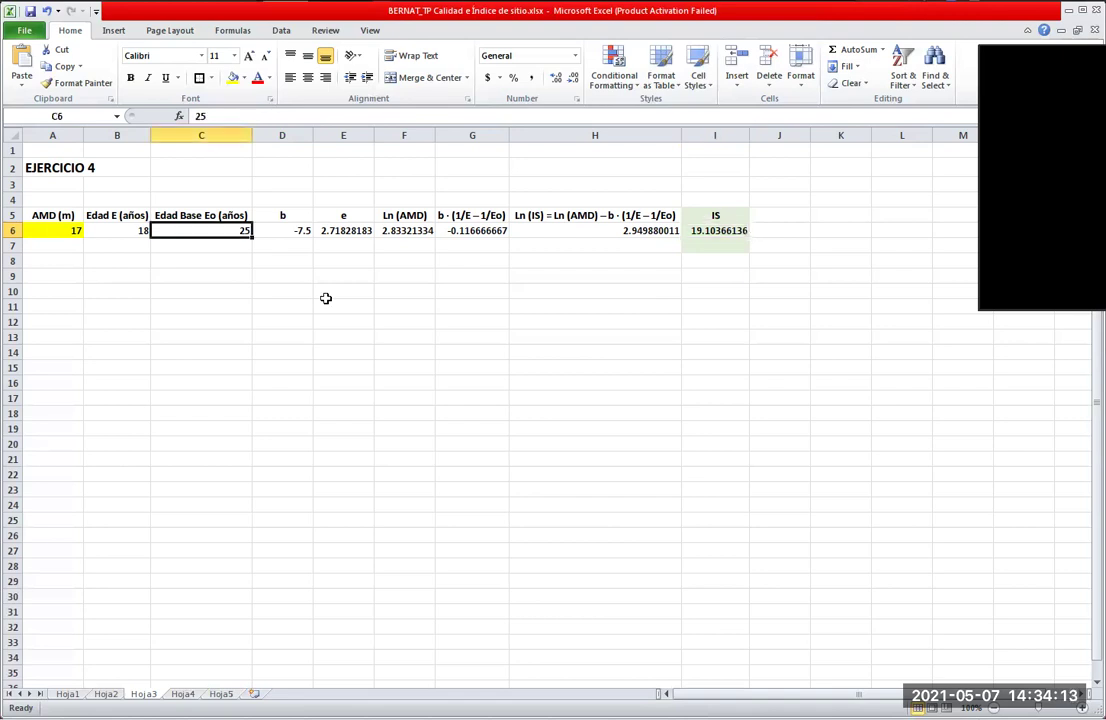
left_click_drag(720, 215, 720, 230)
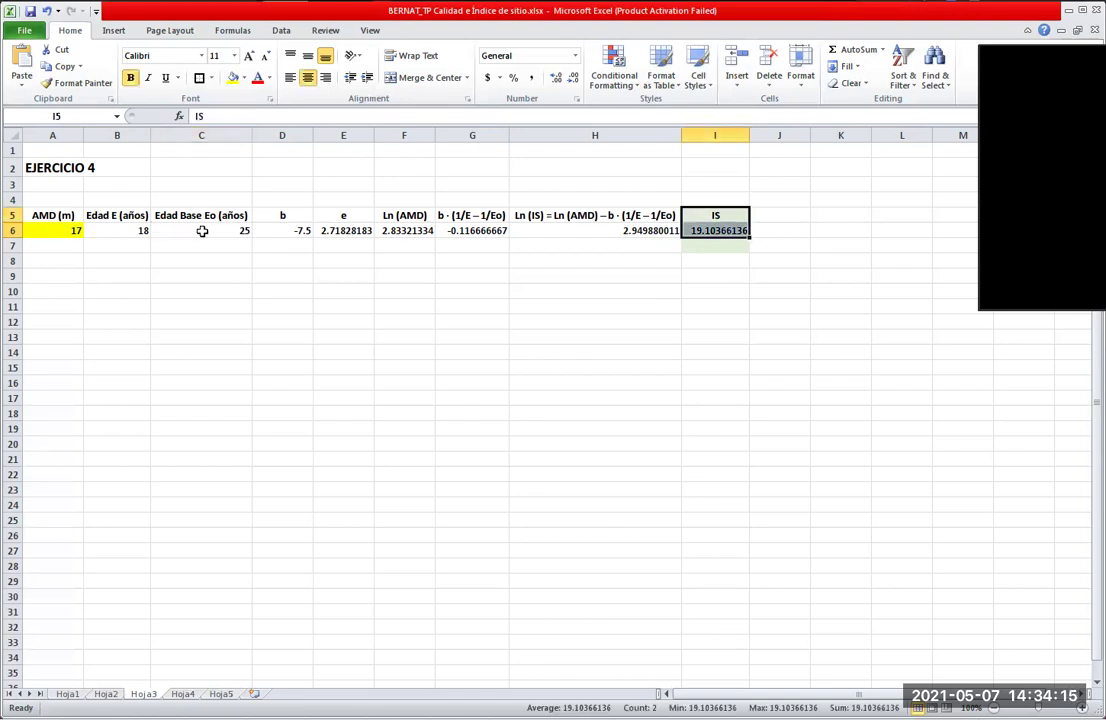
left_click(204, 215)
key("shift+Down")
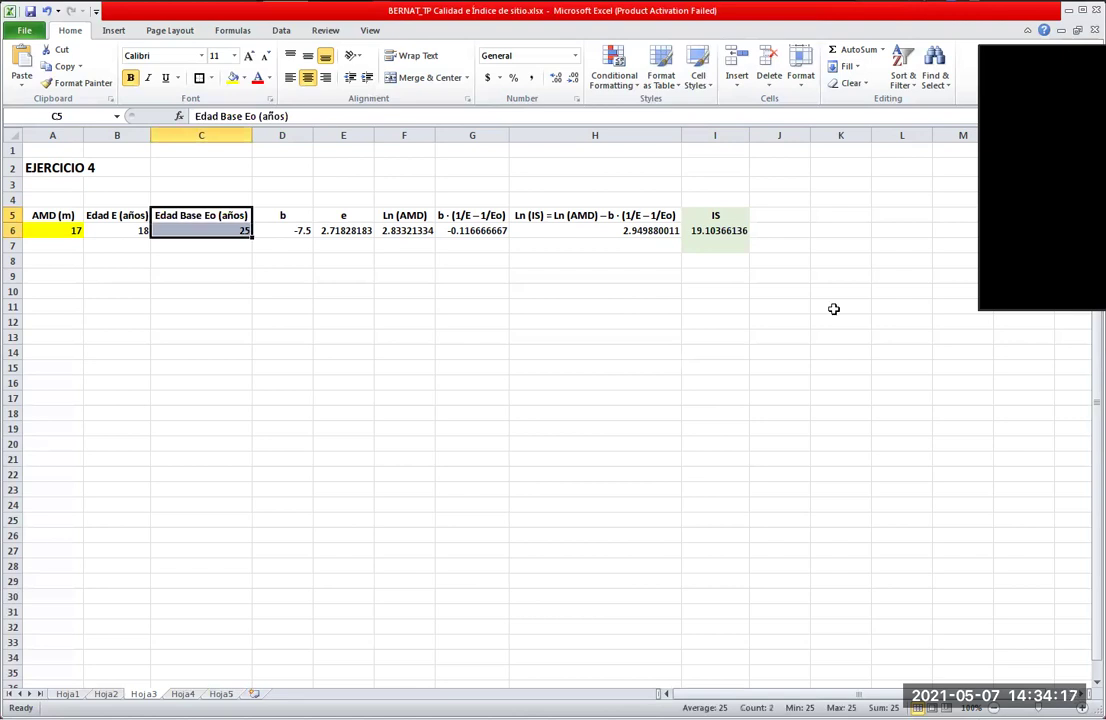
key("Down")
key("ctrl+Right")
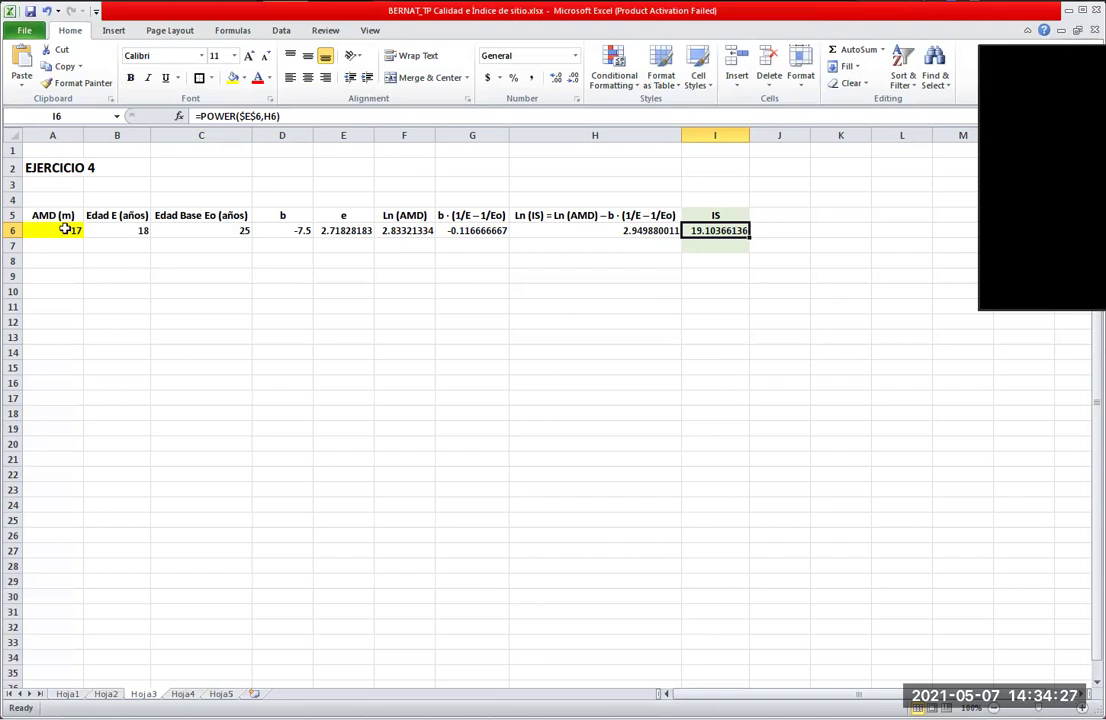
key("Home")
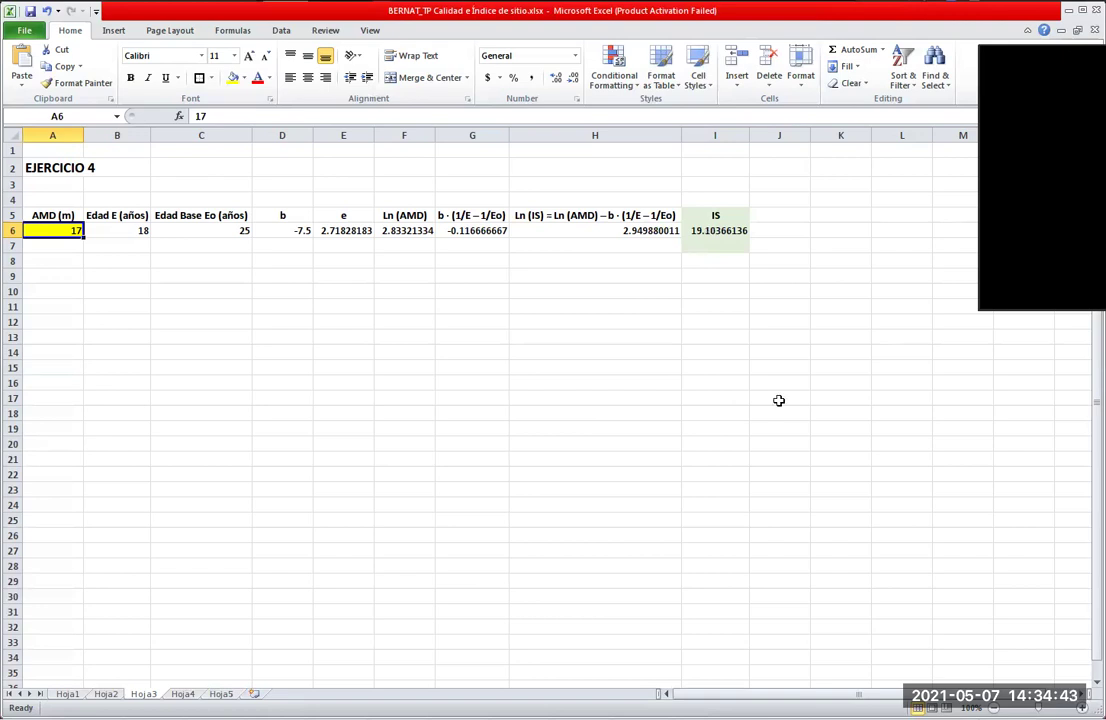
Reduce the IS value in cell I6 to no decimal places.
key("ctrl+Right")
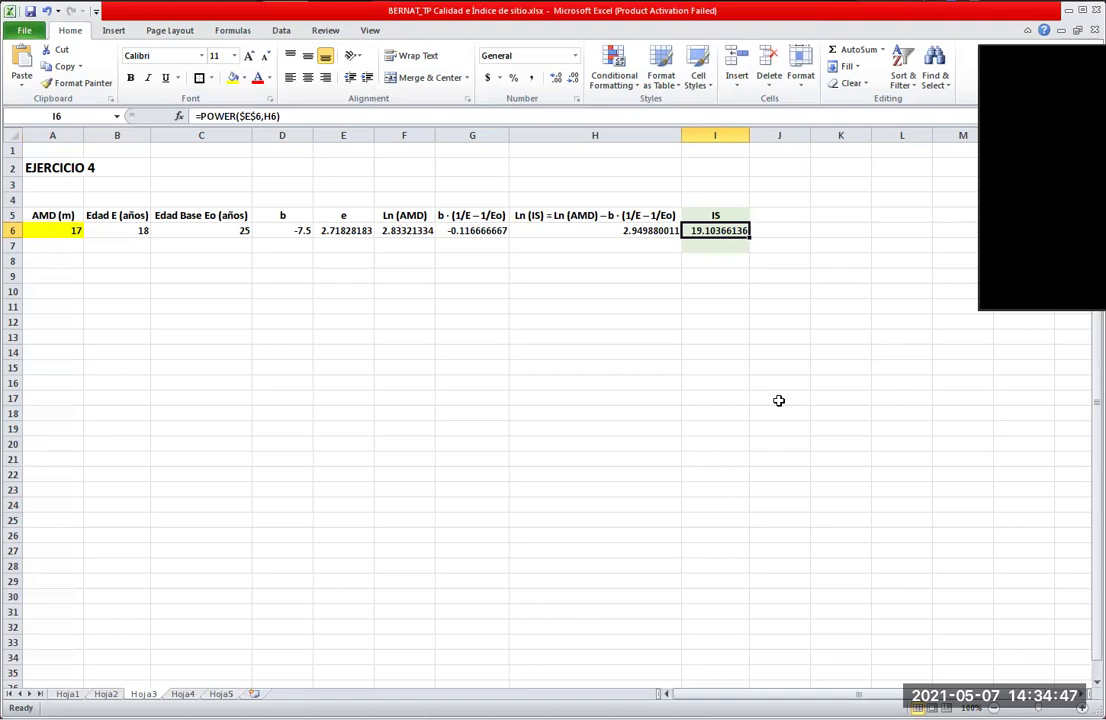
left_click(571, 79)
left_click(571, 79)
left_click(571, 79)
left_click(571, 79)
left_click(571, 79)
left_click(571, 79)
left_click(571, 79)
left_click(571, 79)
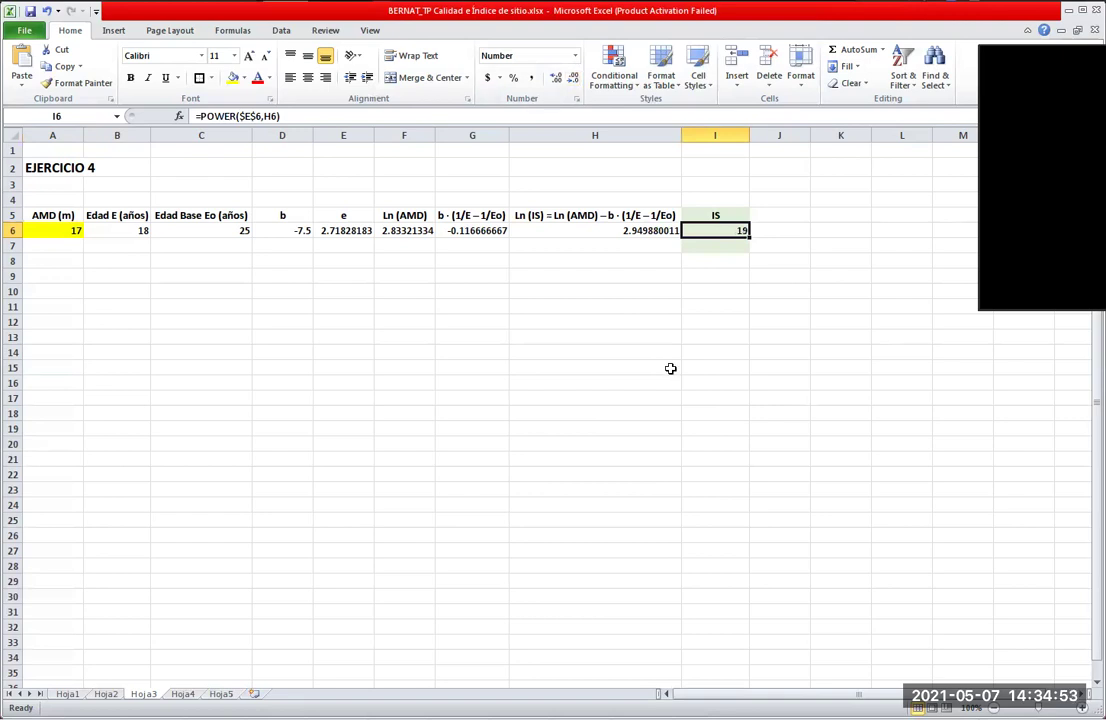
left_click(670, 369)
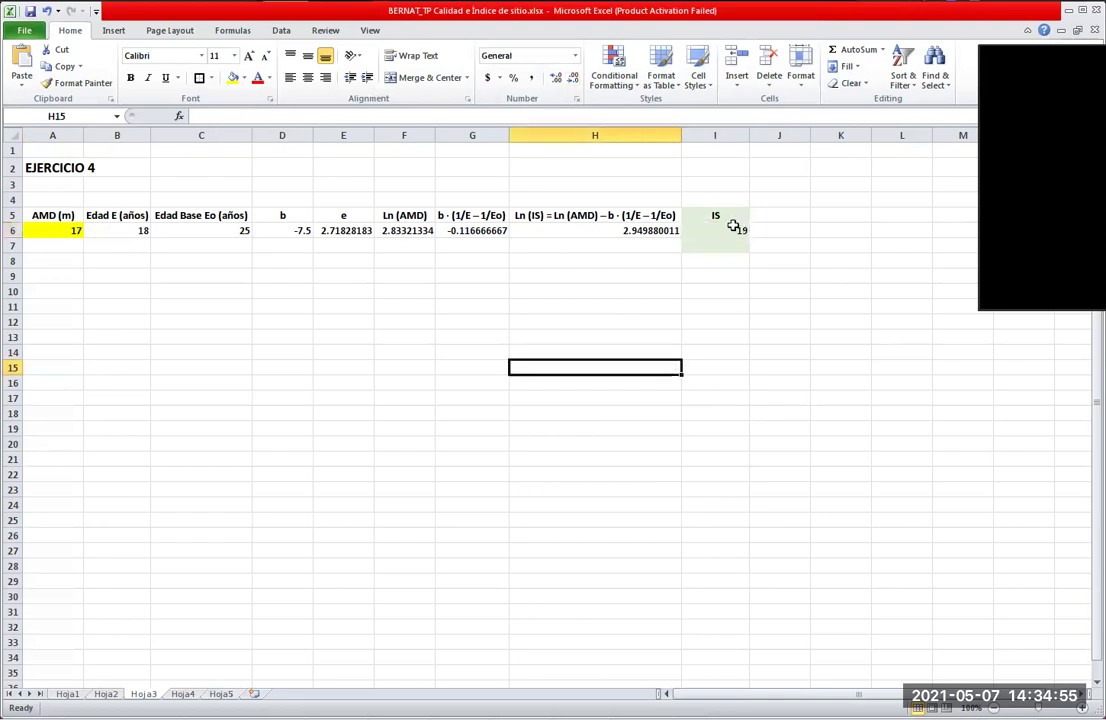
Centre the IS heading and value in I5:I6 and enlarge their font.
left_click_drag(728, 216, 730, 231)
left_click(308, 80)
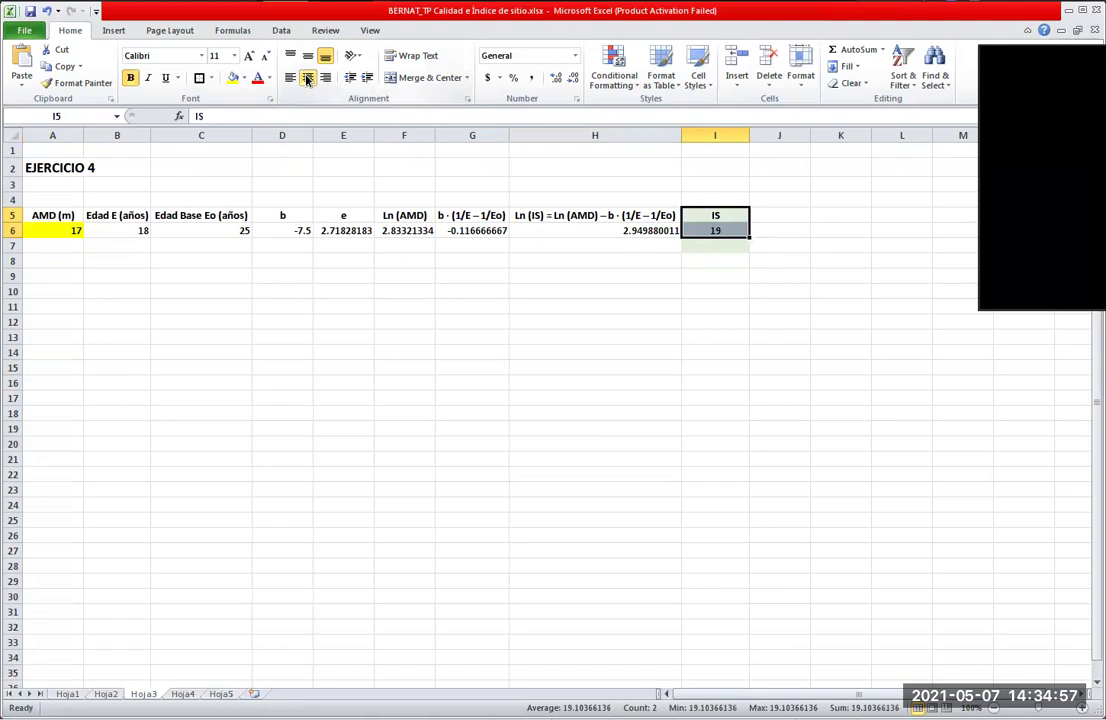
left_click(233, 57)
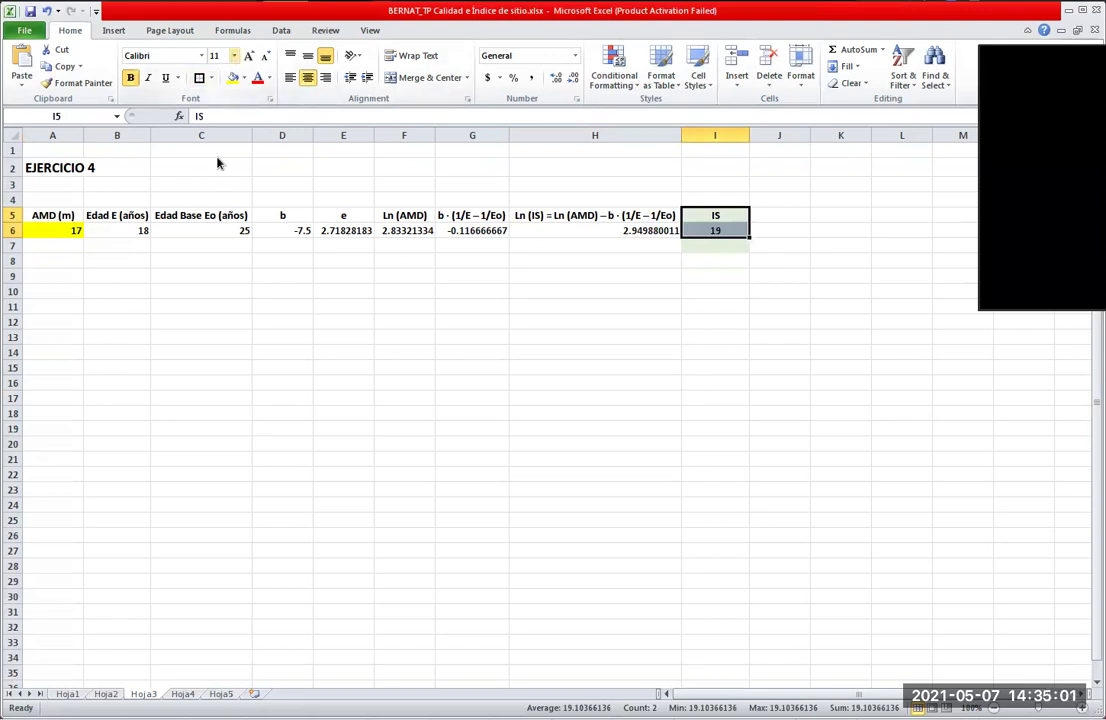
left_click(662, 404)
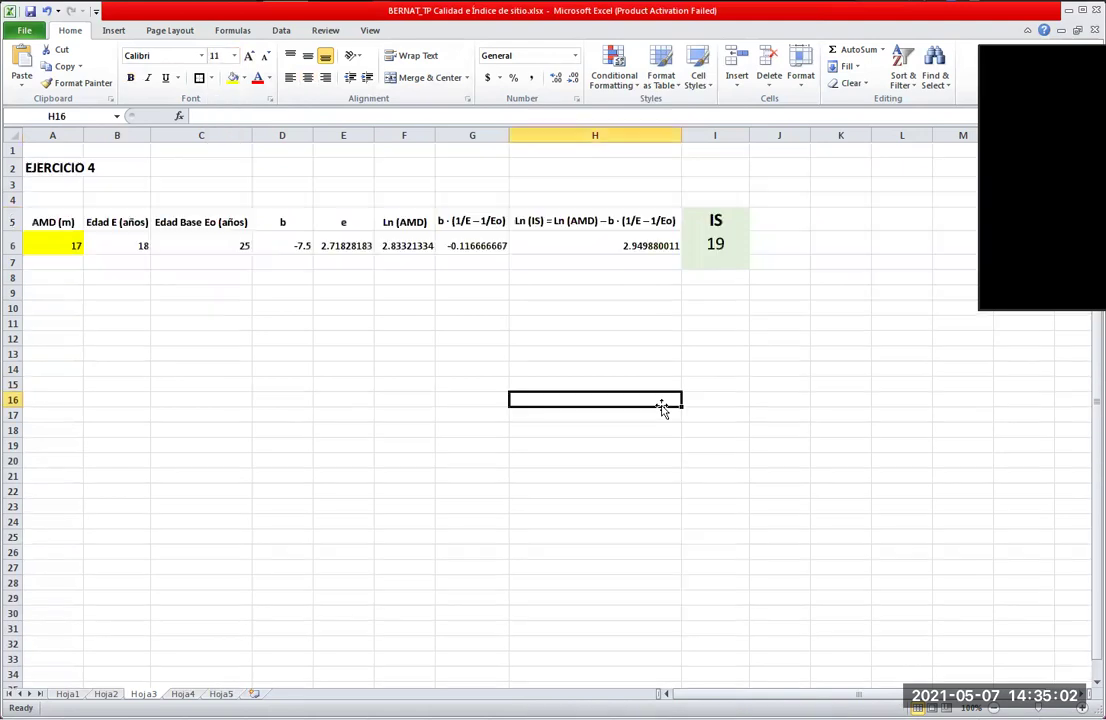
Review the POWER formula behind the IS in I6 and the AMD value in A6.
left_click(728, 247)
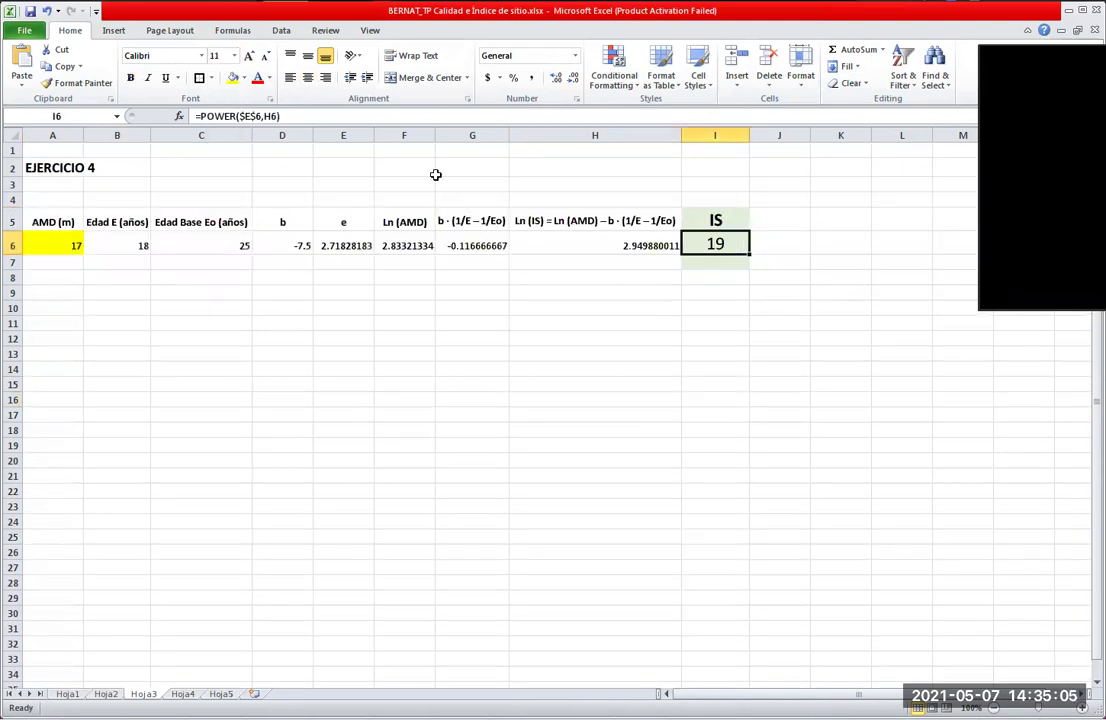
left_click(800, 322)
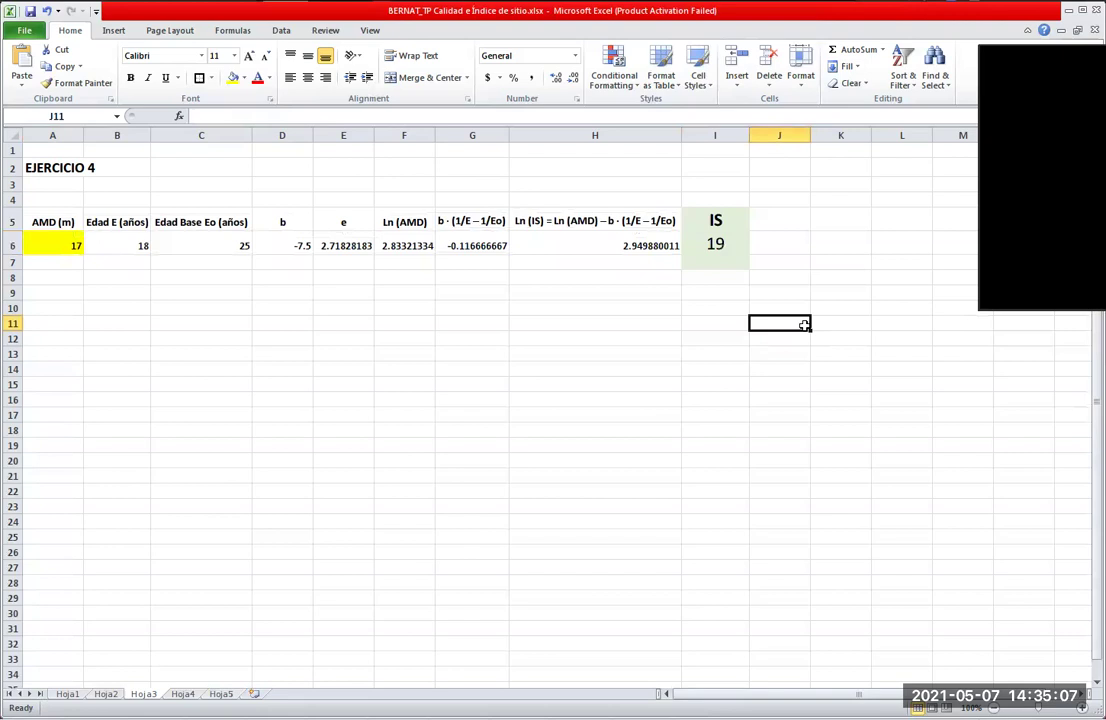
left_click(55, 245)
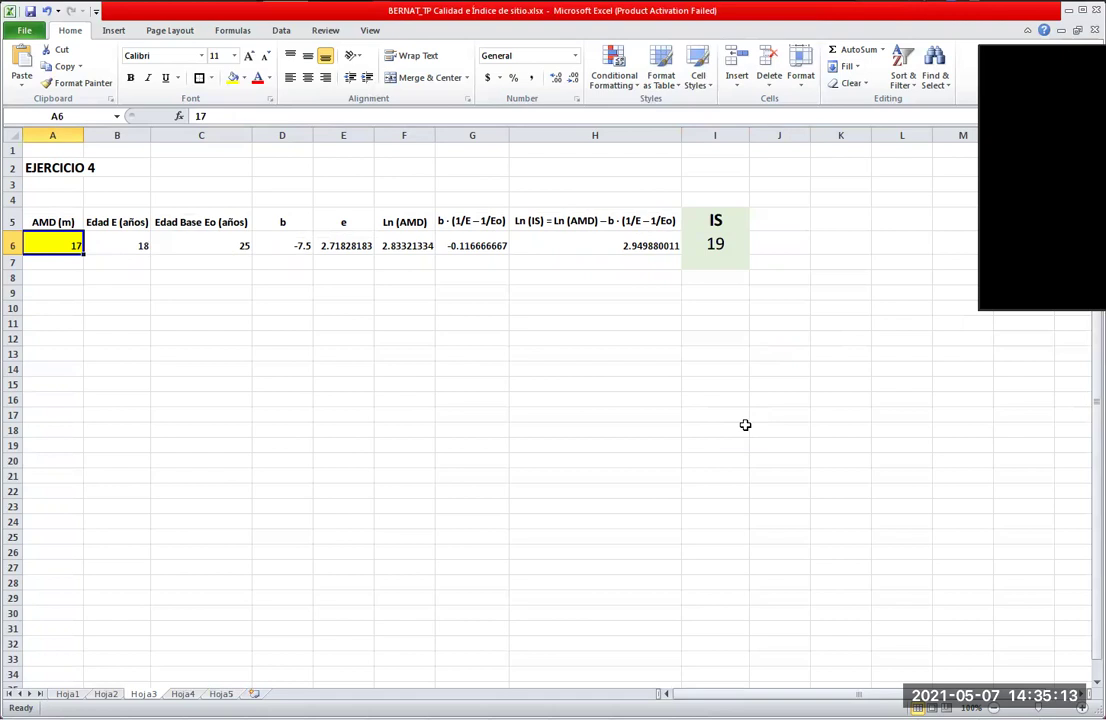
Return to Ejercicio 1 on sheet Hoja1 and compare the IS results of rodales 1 and 2 in J5:J7.
left_click(72, 696)
left_click(993, 477)
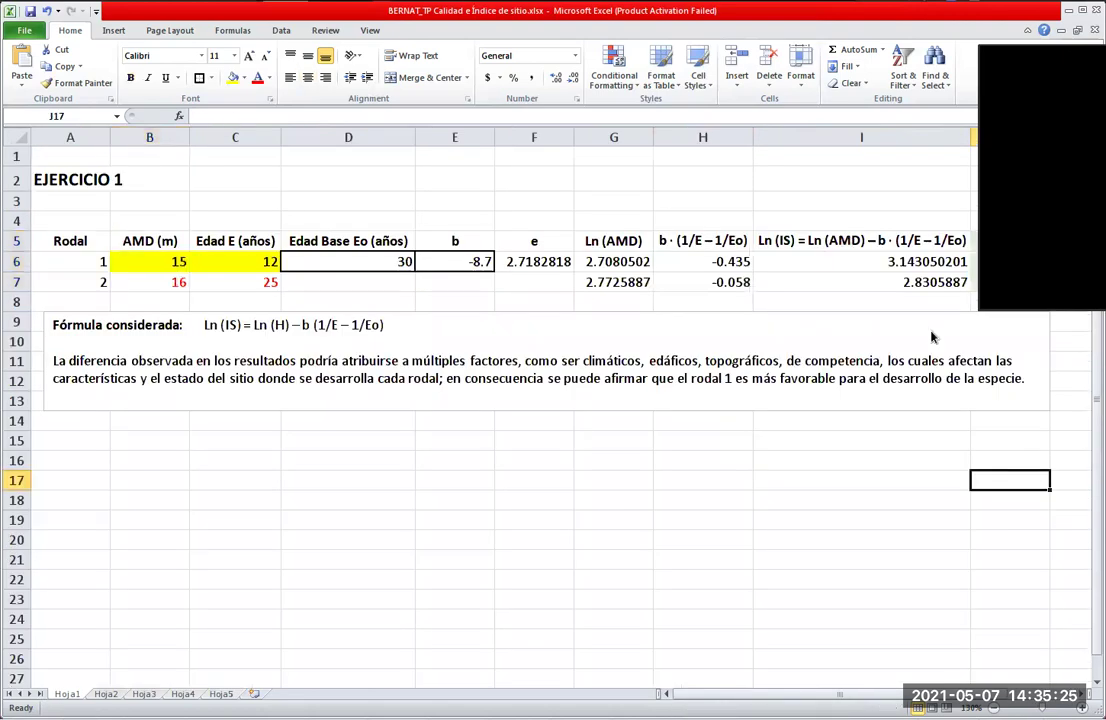
left_click(1005, 261)
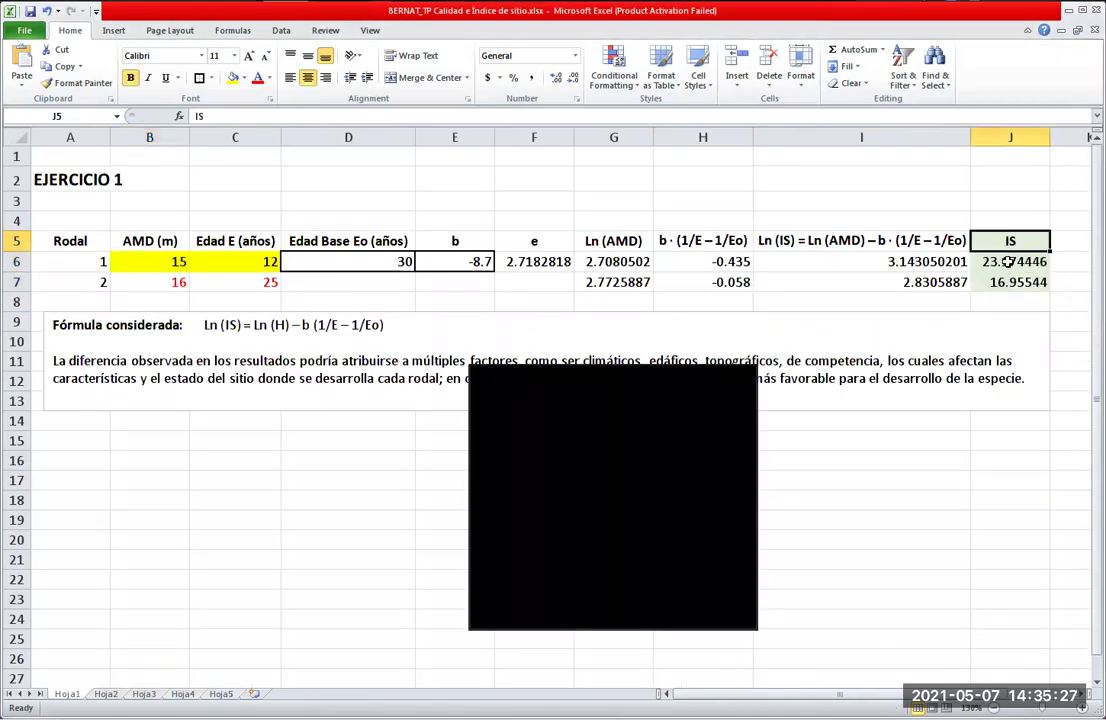
left_click(1010, 282)
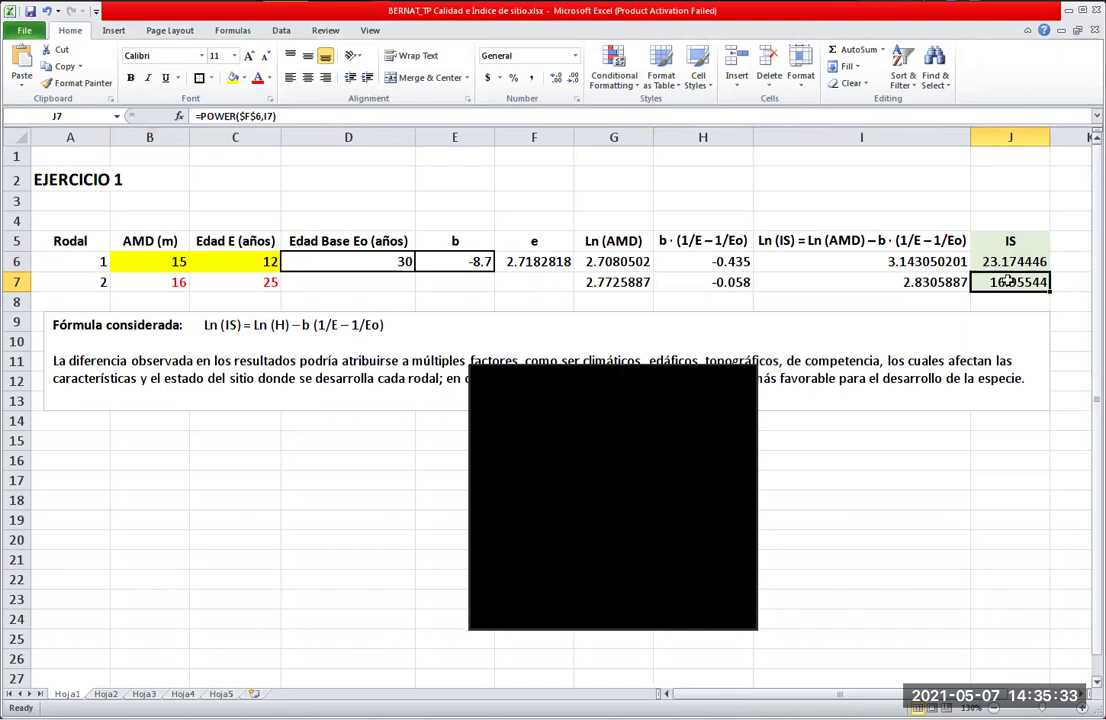
left_click_drag(1010, 241, 1010, 282)
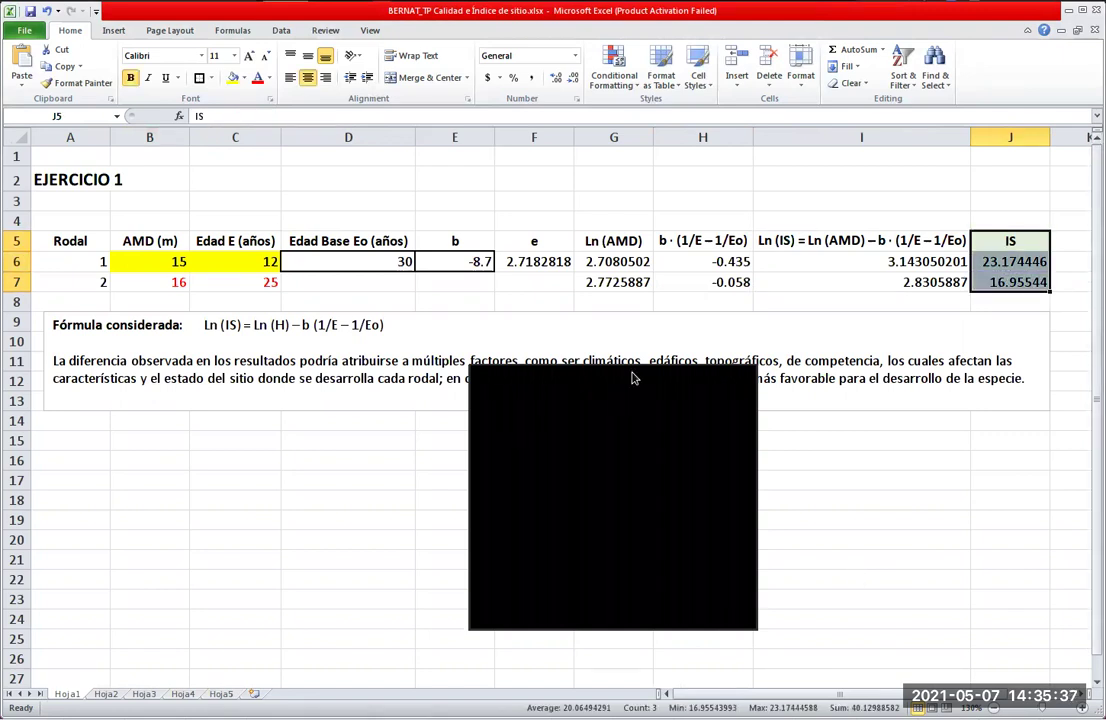
left_click(632, 378)
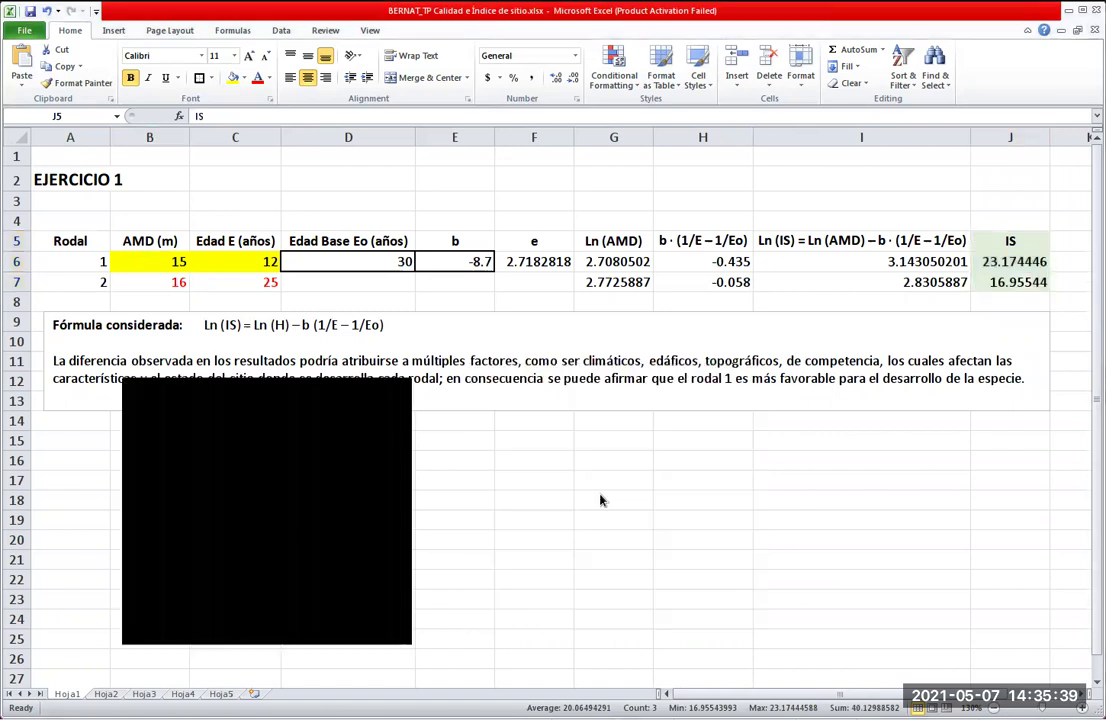
Enter the example values 19.5 in G18 and 19.4 in H18 below the explanation text.
left_click(613, 500)
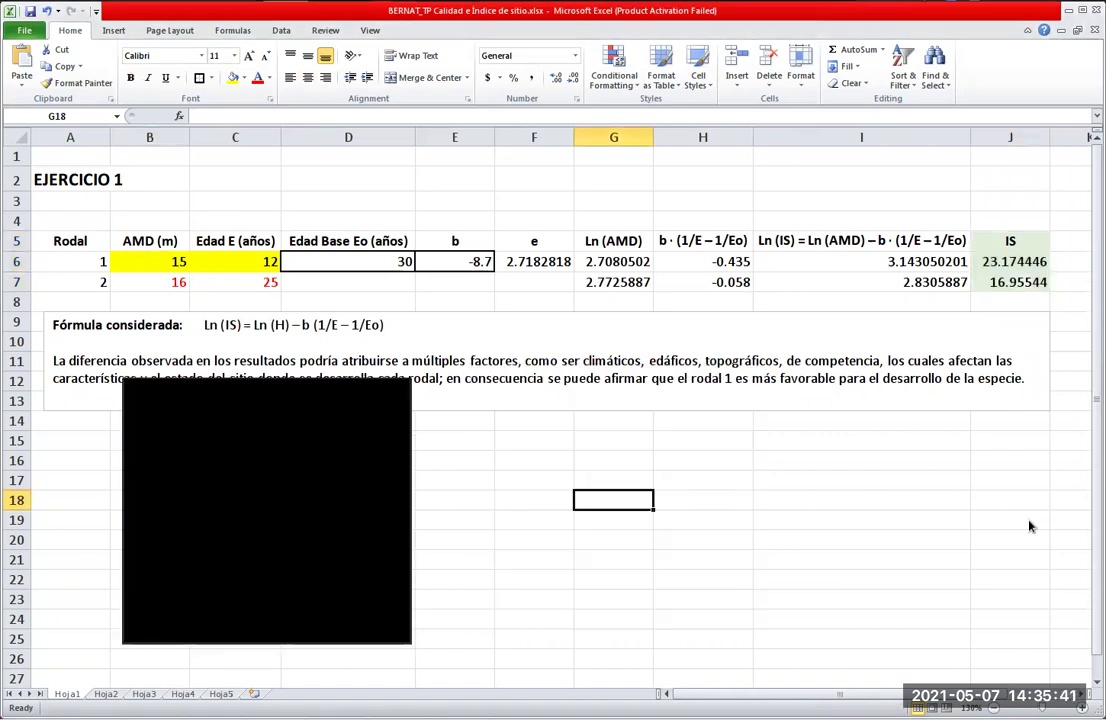
type("19.5")
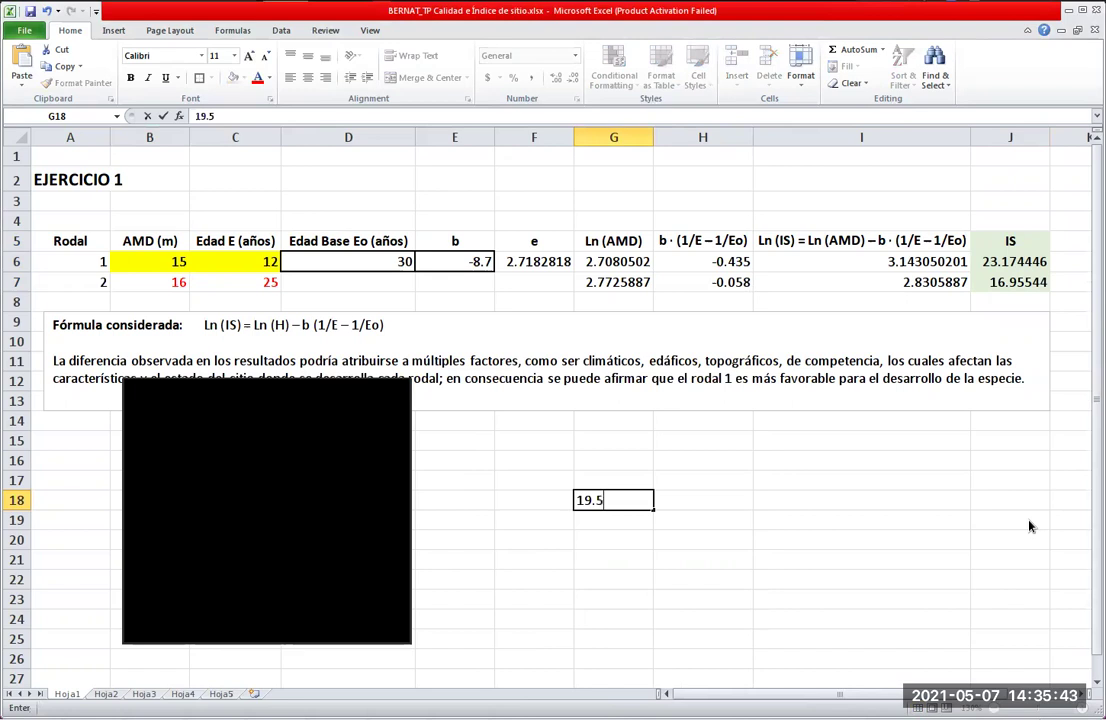
key("Tab")
type("19.4")
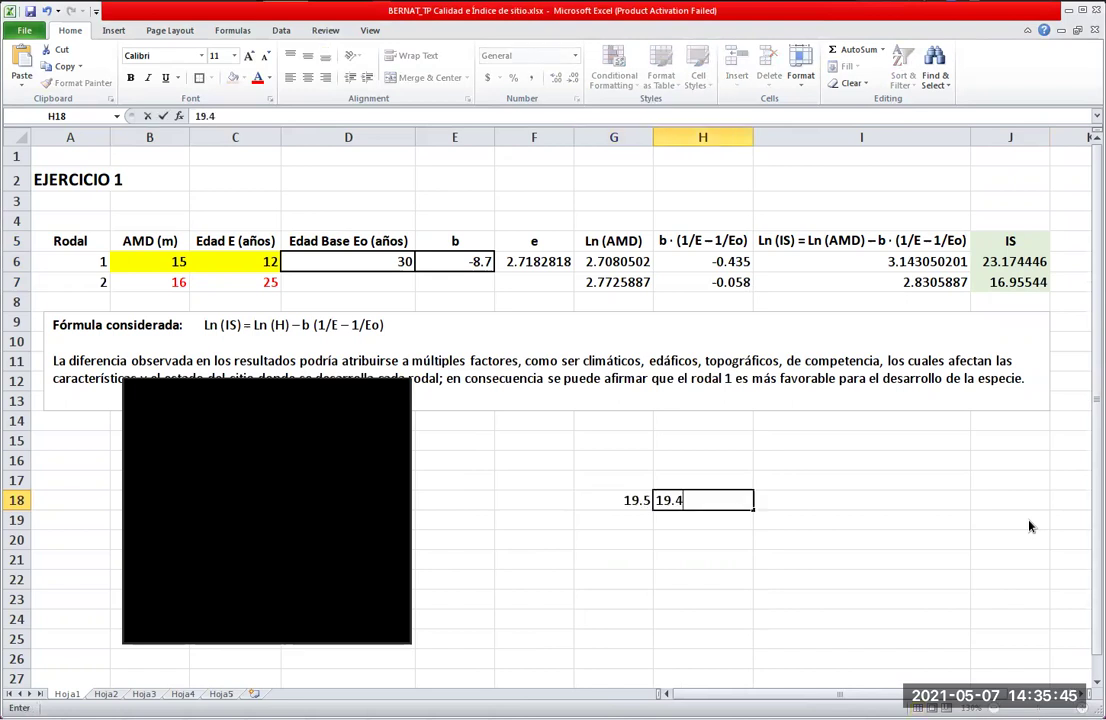
key("Return")
Highlight the example values in G18:H18 with a yellow fill and a thick outline border.
key("Up")
key("Left")
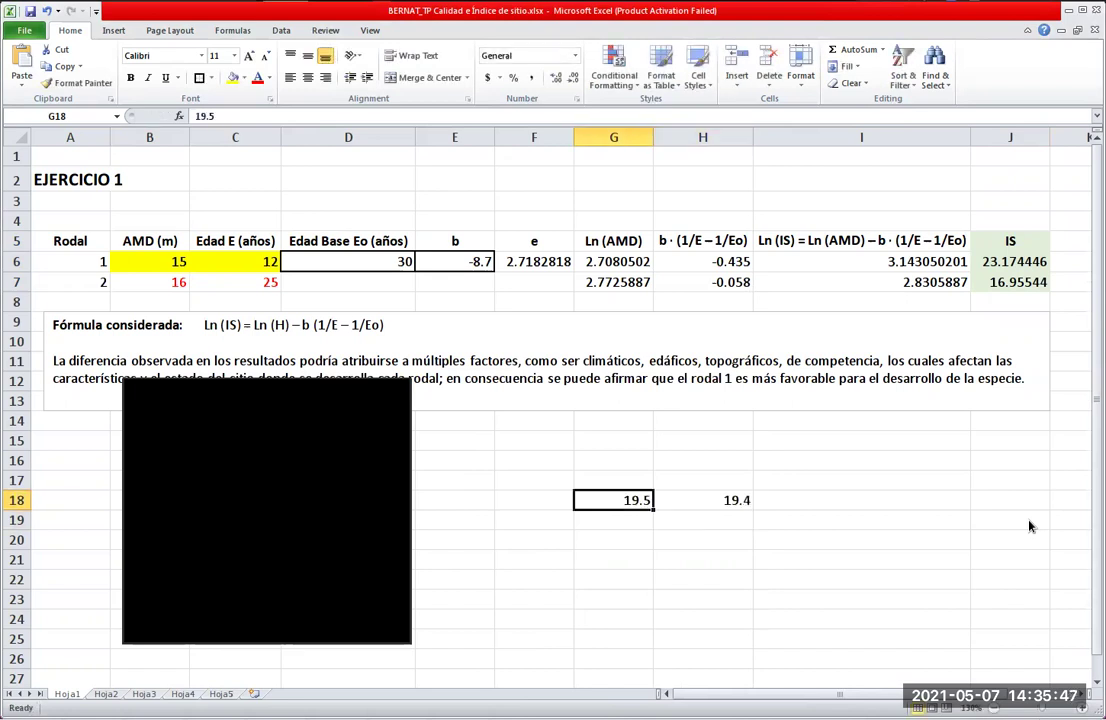
key("shift+Right")
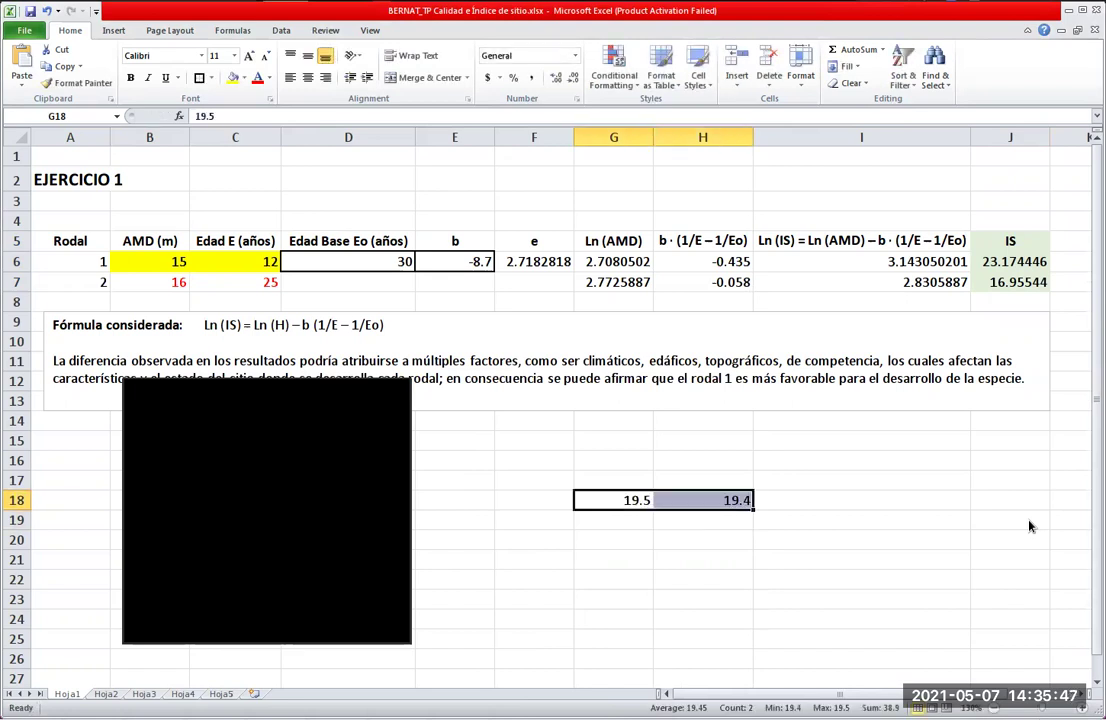
left_click(232, 78)
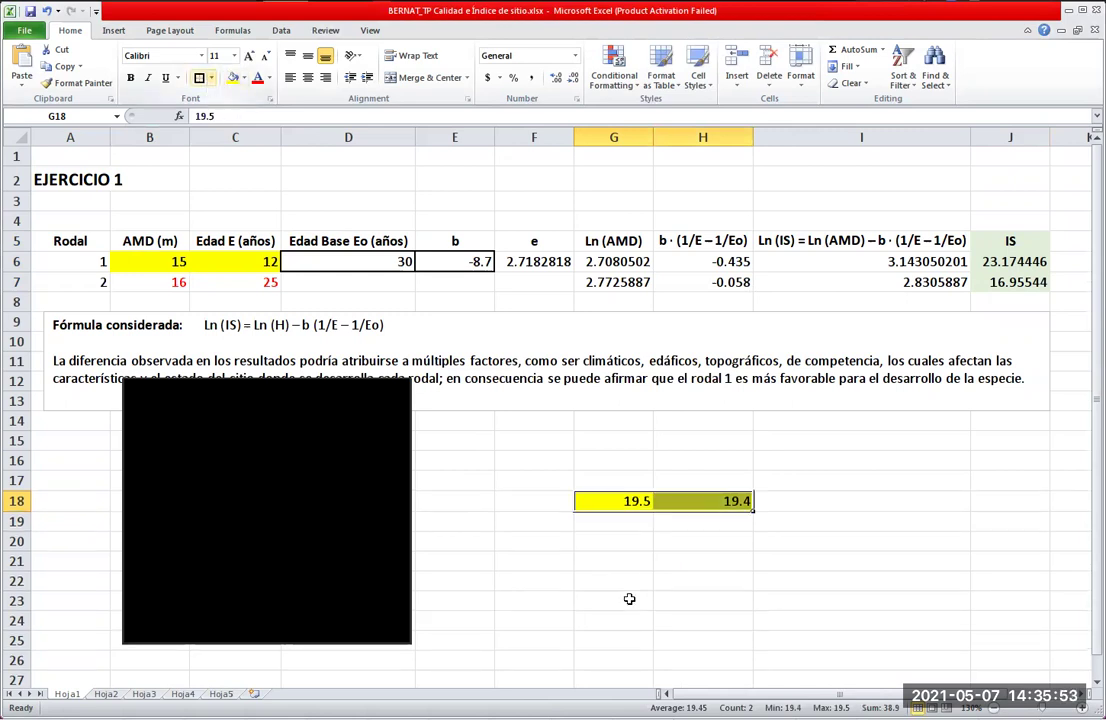
Compare the two example values in G18:H18 with the IS results in J5:J7.
key("Down")
key("Right")
key("Right")
key("Up")
key("Left")
key("Left")
key("Right")
key("Left")
key("Down")
key("Down")
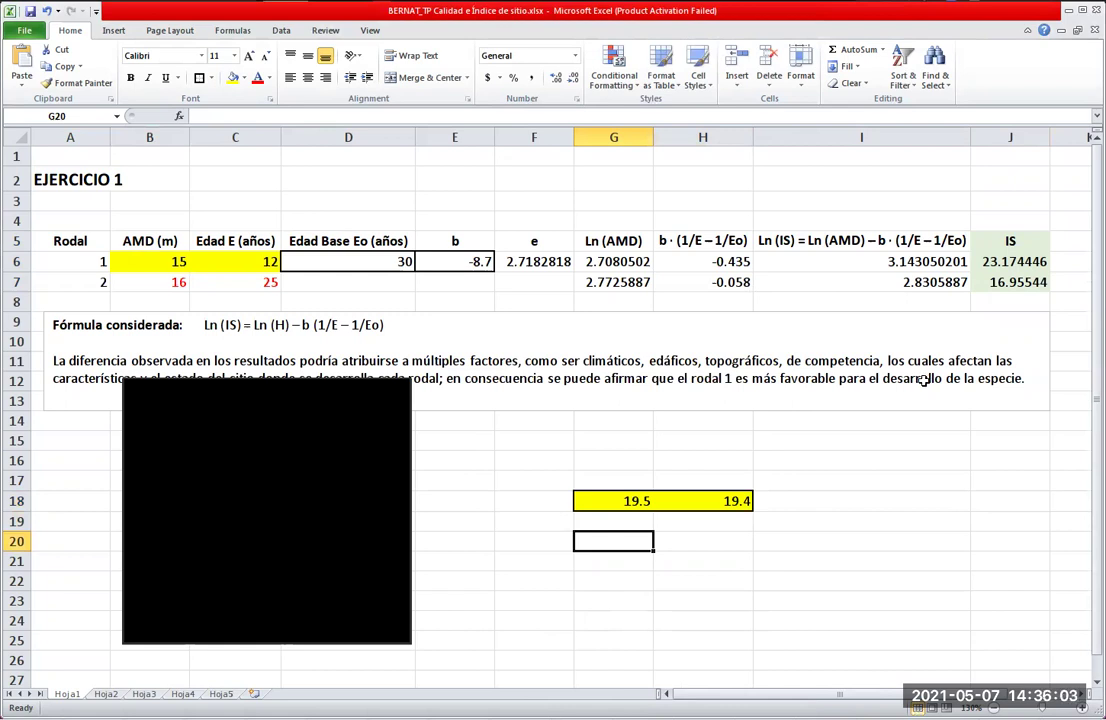
left_click_drag(1010, 241, 1025, 282)
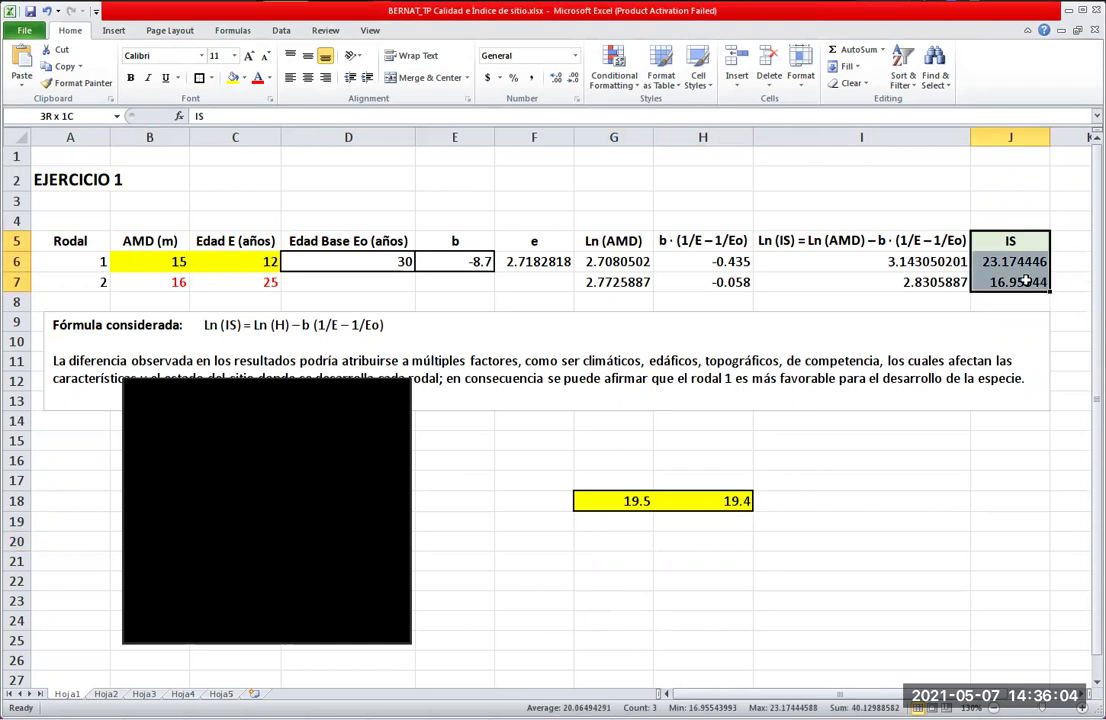
Label the example values R1 in G17 and R2 in H17, and note 30y beside them in I18.
left_click(624, 476)
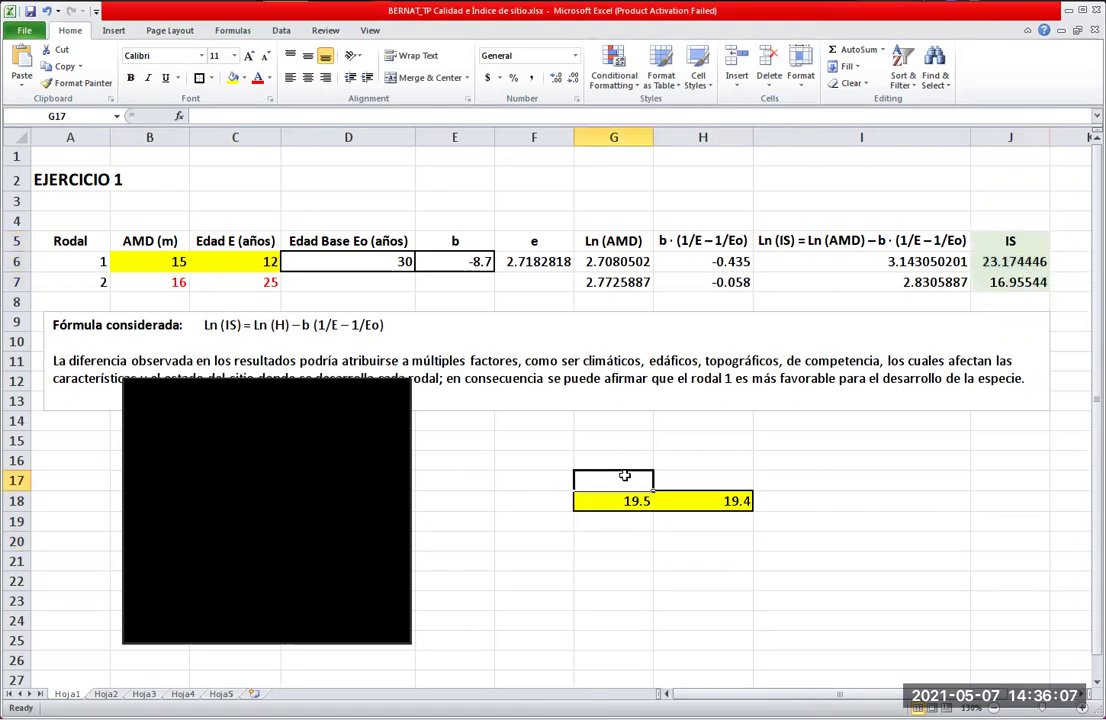
type("R1")
key("Tab")
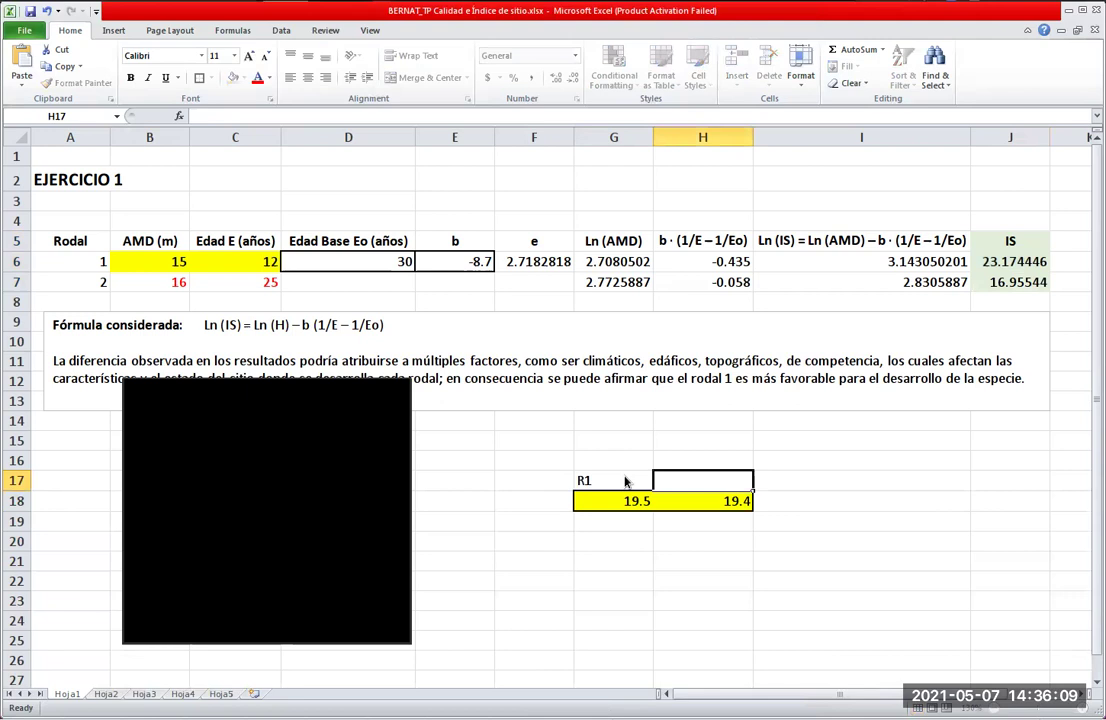
type("R2")
key("Return")
key("Tab")
type("30y")
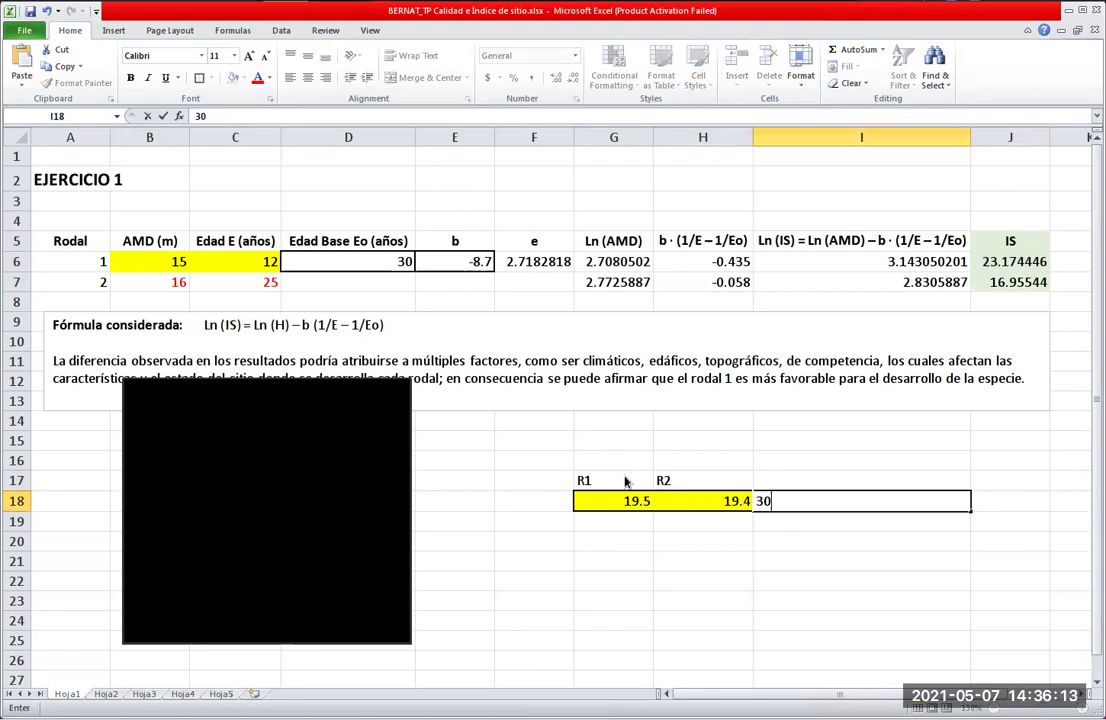
key("Return")
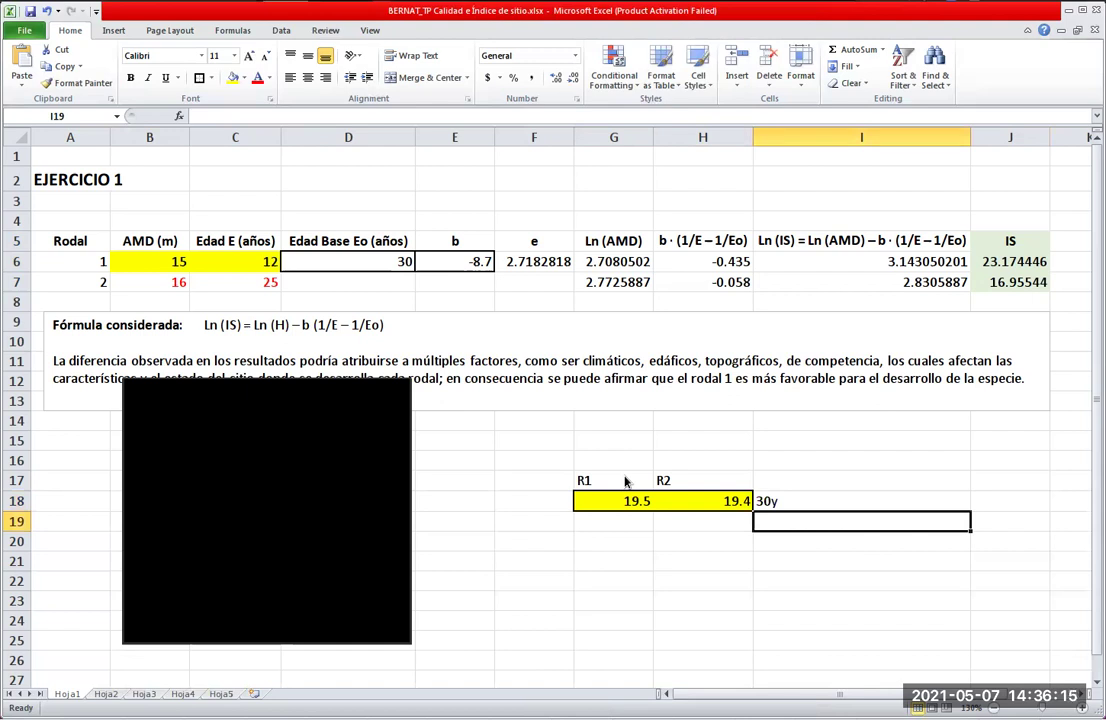
Compare the R1 example value with the AMD and Edad E data of rodales 1 and 2 in B6:C7.
left_click(626, 490)
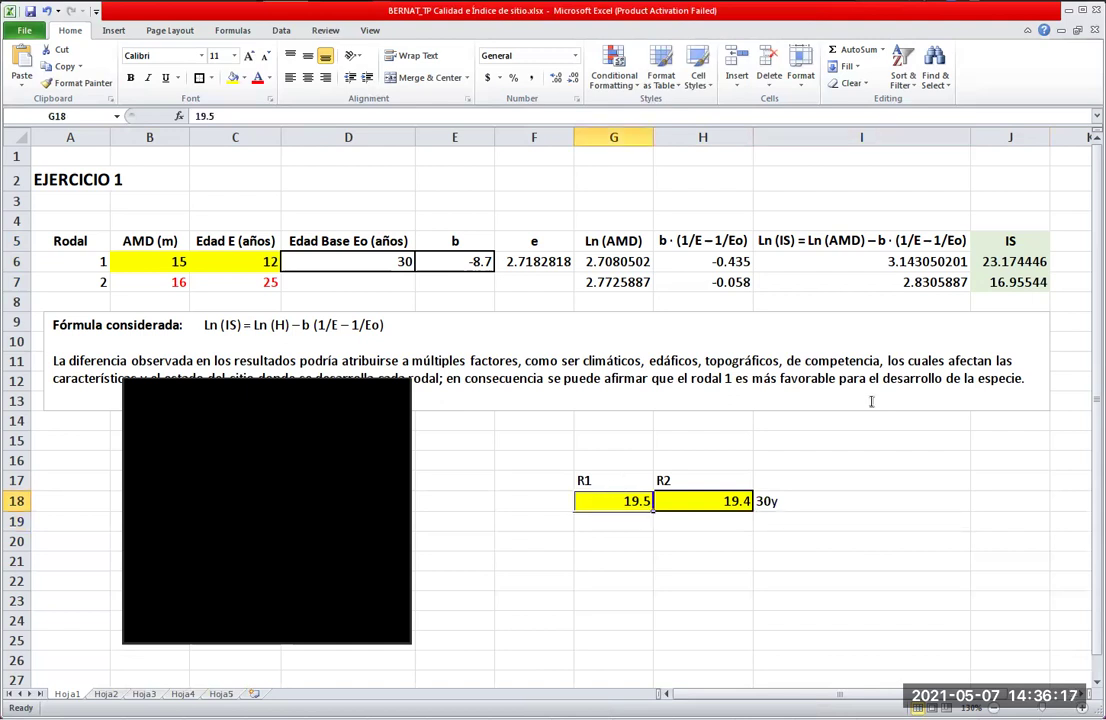
left_click(150, 261)
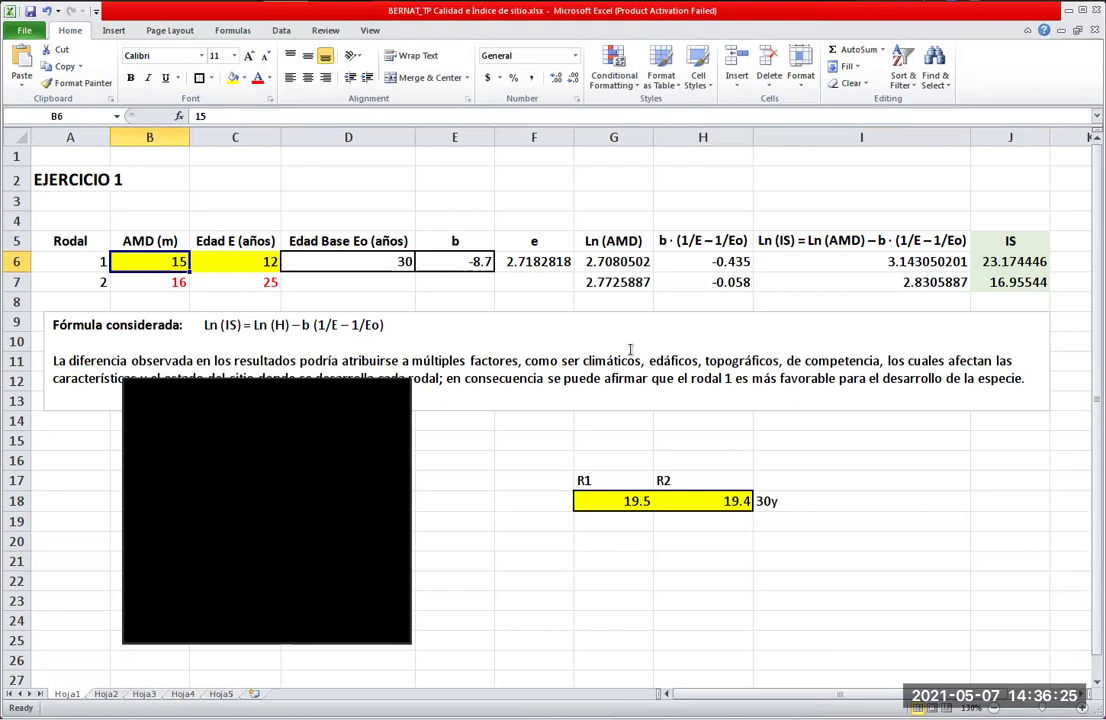
left_click(637, 502)
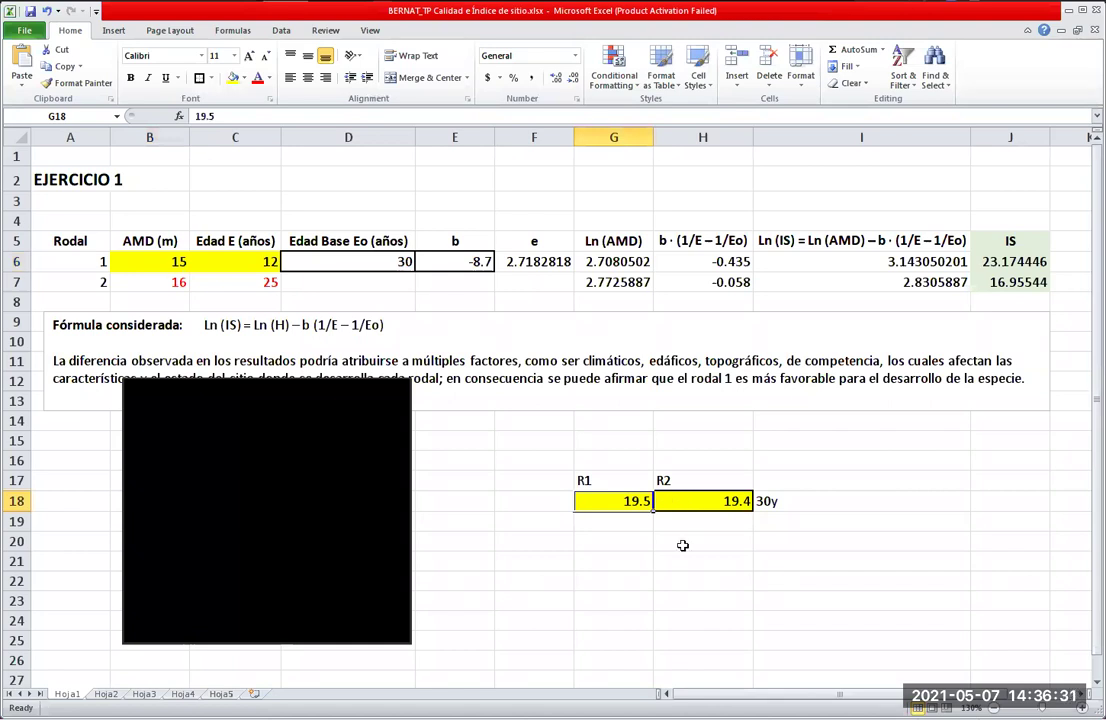
left_click(682, 545)
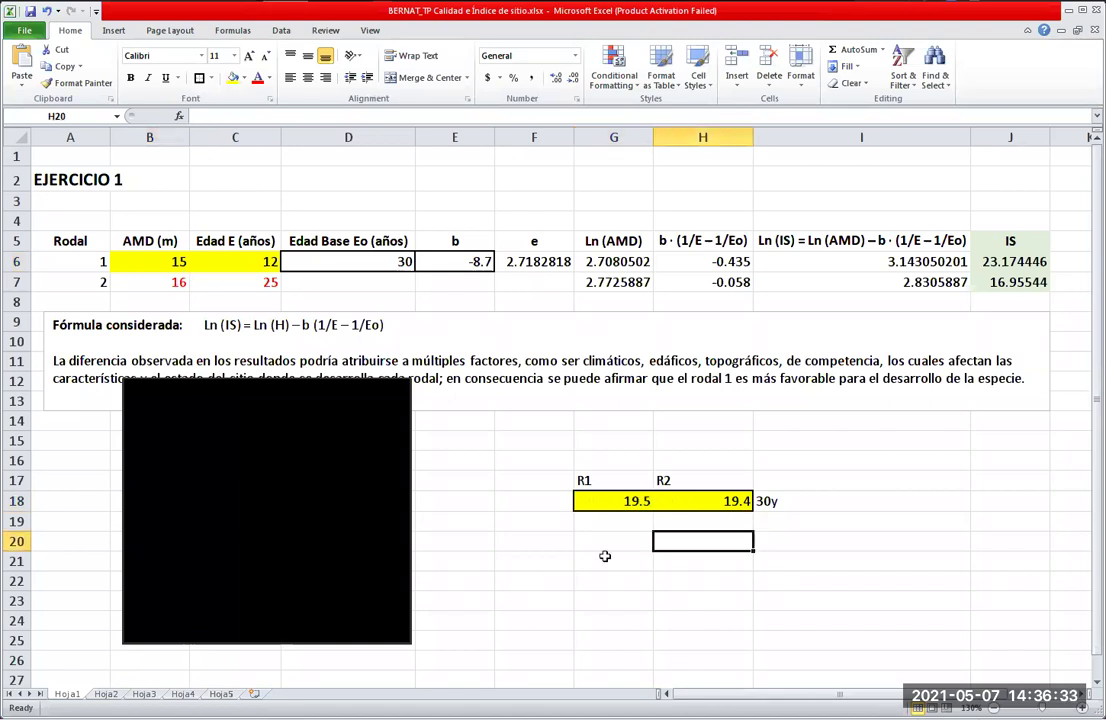
left_click(702, 592)
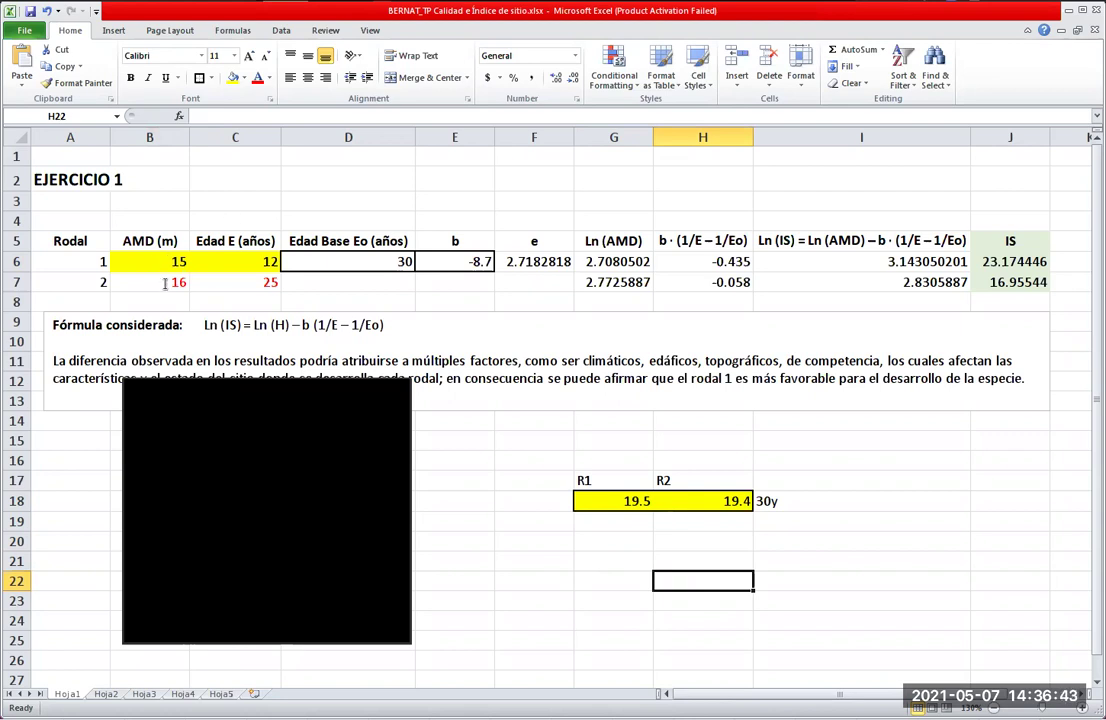
left_click(155, 281)
left_click(528, 565)
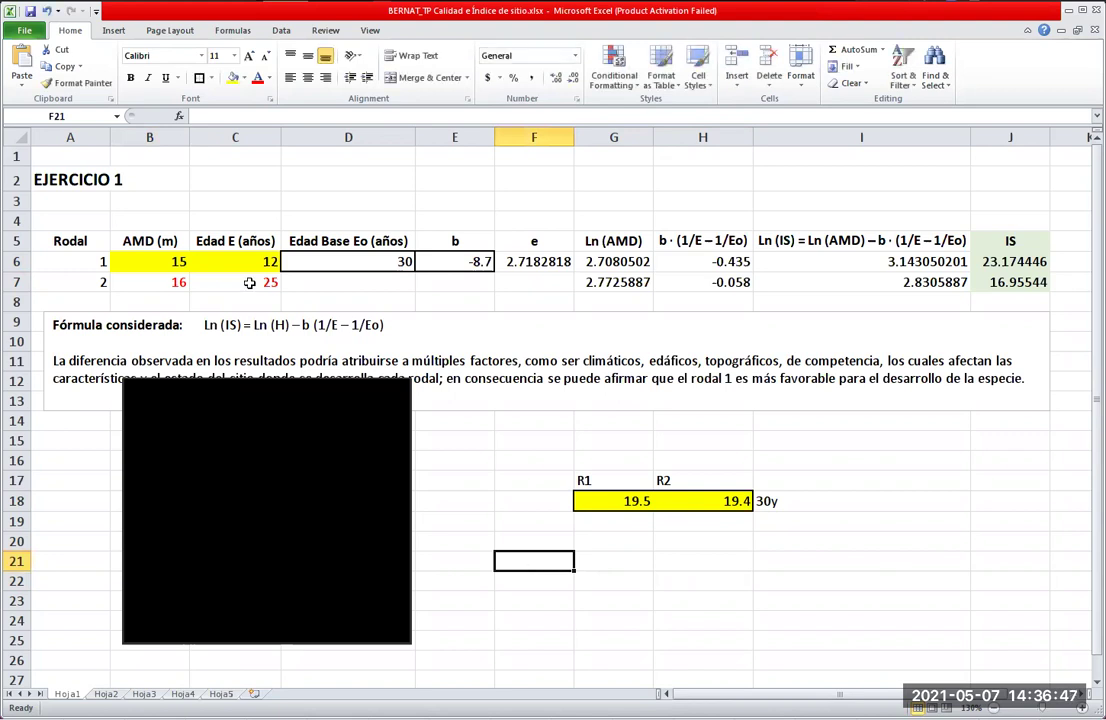
left_click_drag(240, 266, 205, 274)
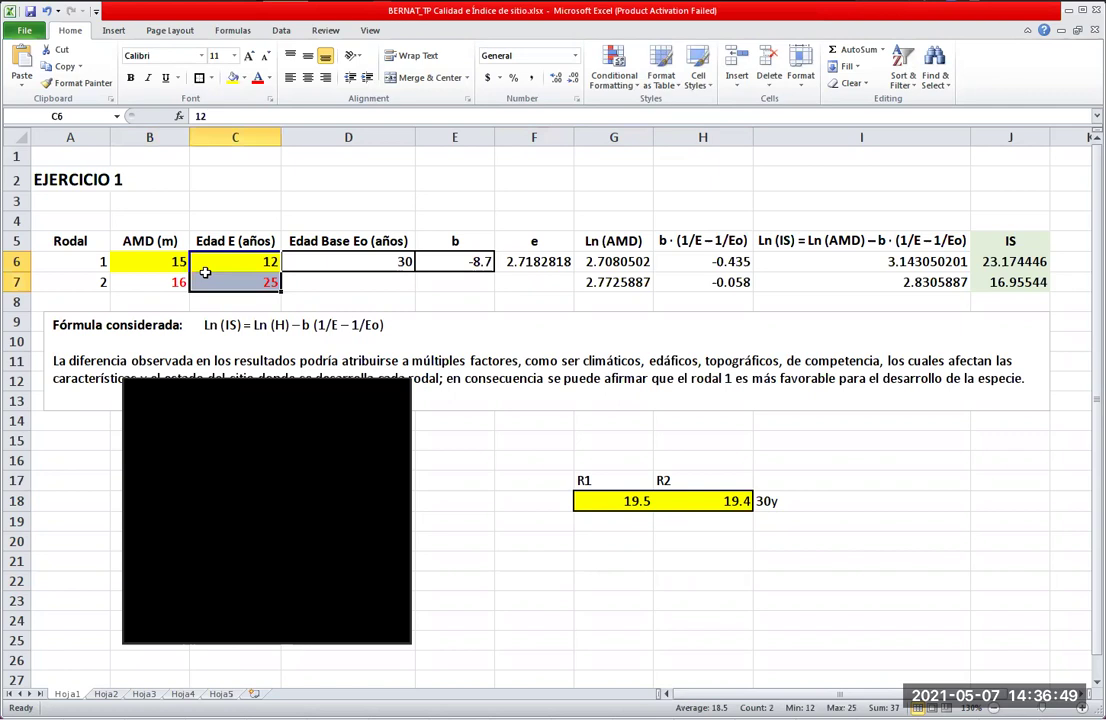
left_click(618, 589)
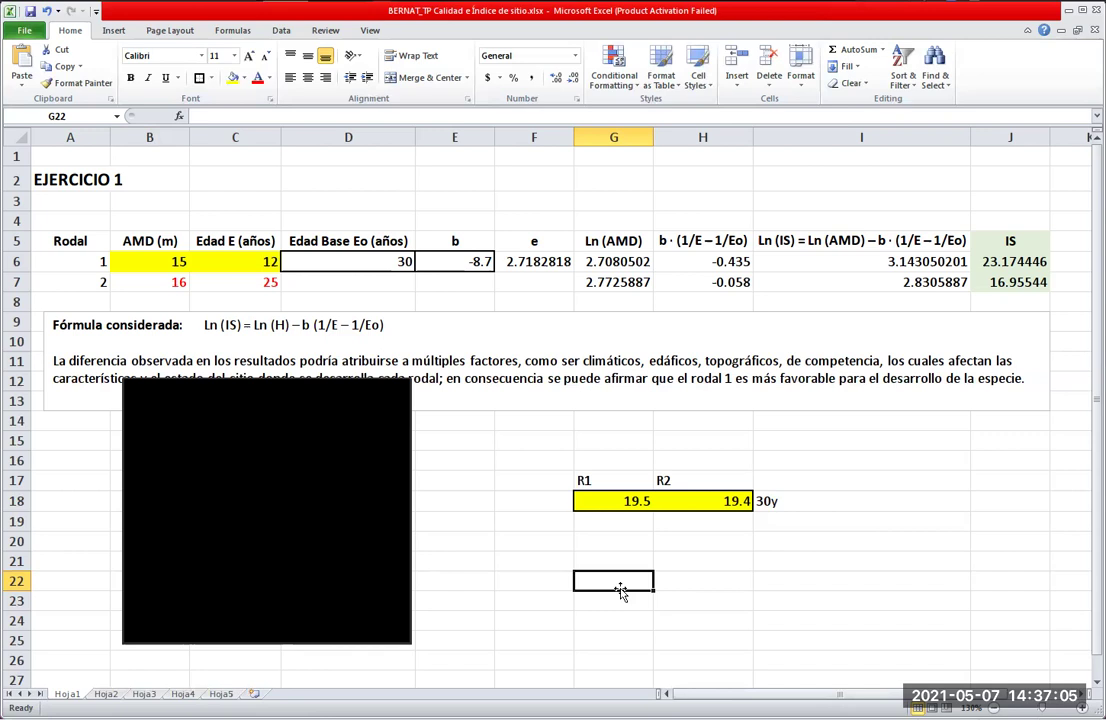
Go over the R1 and R2 example values in G18:H18 once more, comparing one with the other.
key("Up")
key("Up")
key("Up")
key("Up")
key("Right")
key("Right")
key("Left")
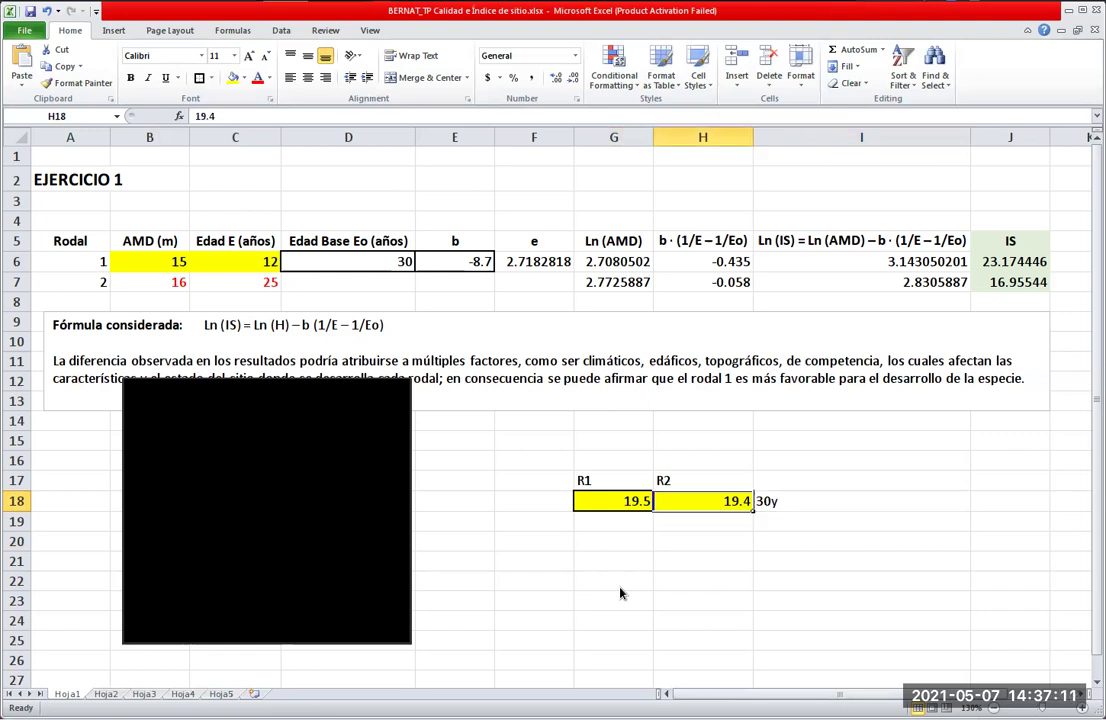
key("Left")
key("Down")
key("Up")
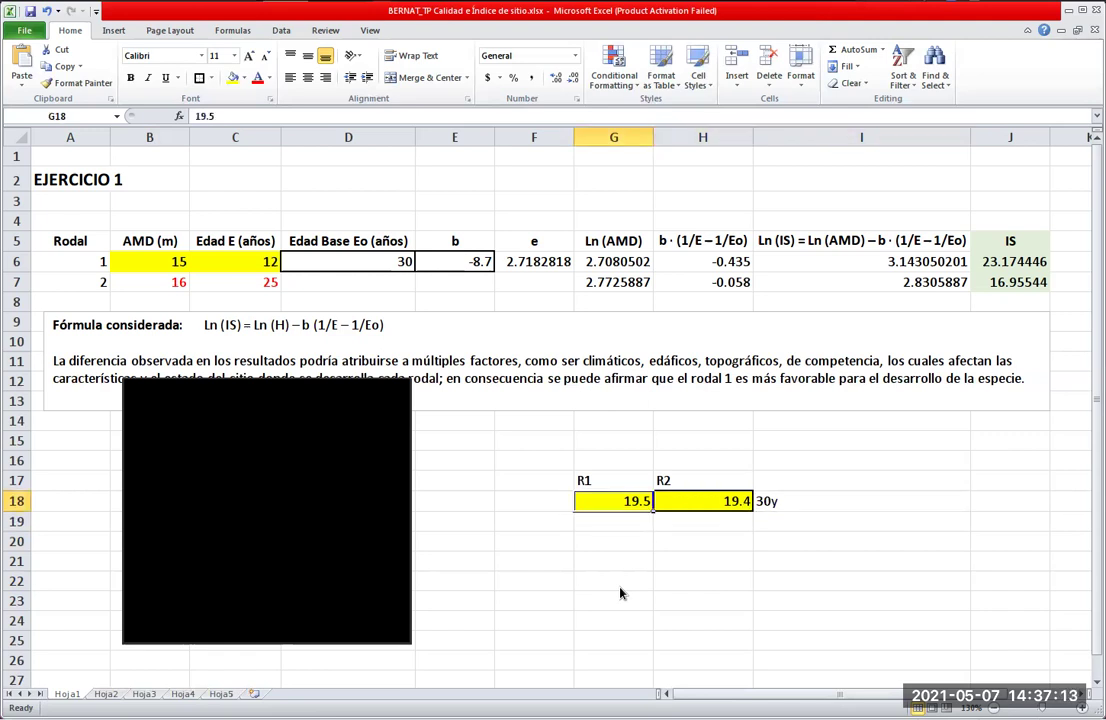
key("Down")
key("Down")
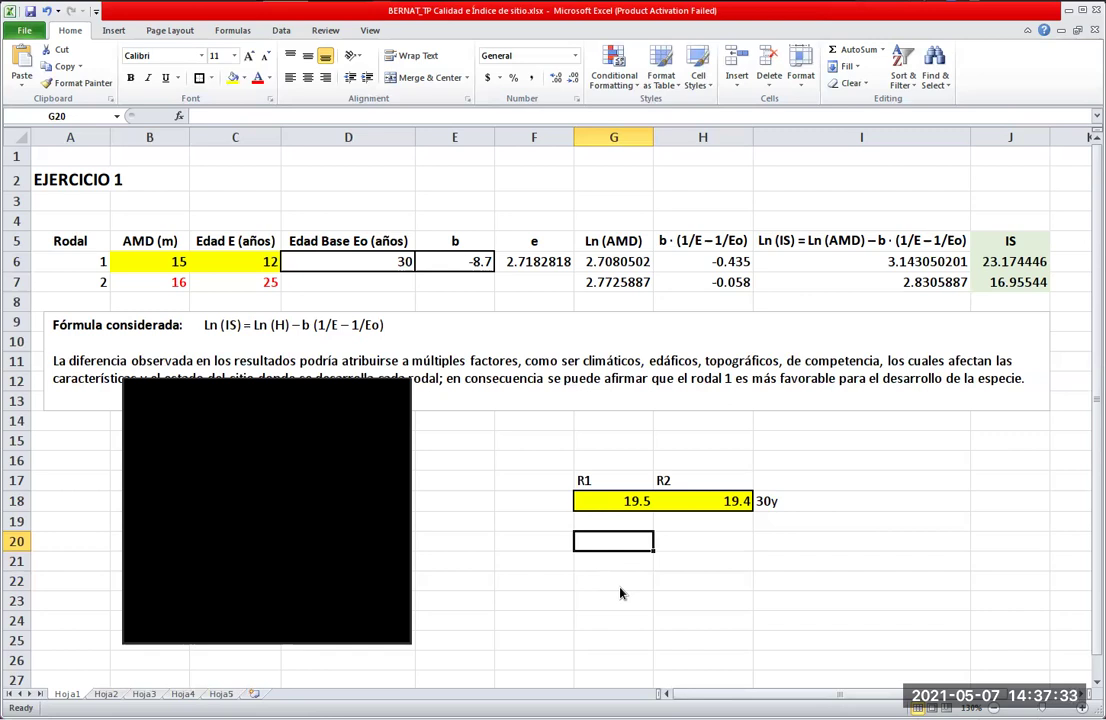
Try a second pair of example values, 6 and 6.1, in G21:H21 and clear them.
key("Down")
type("6")
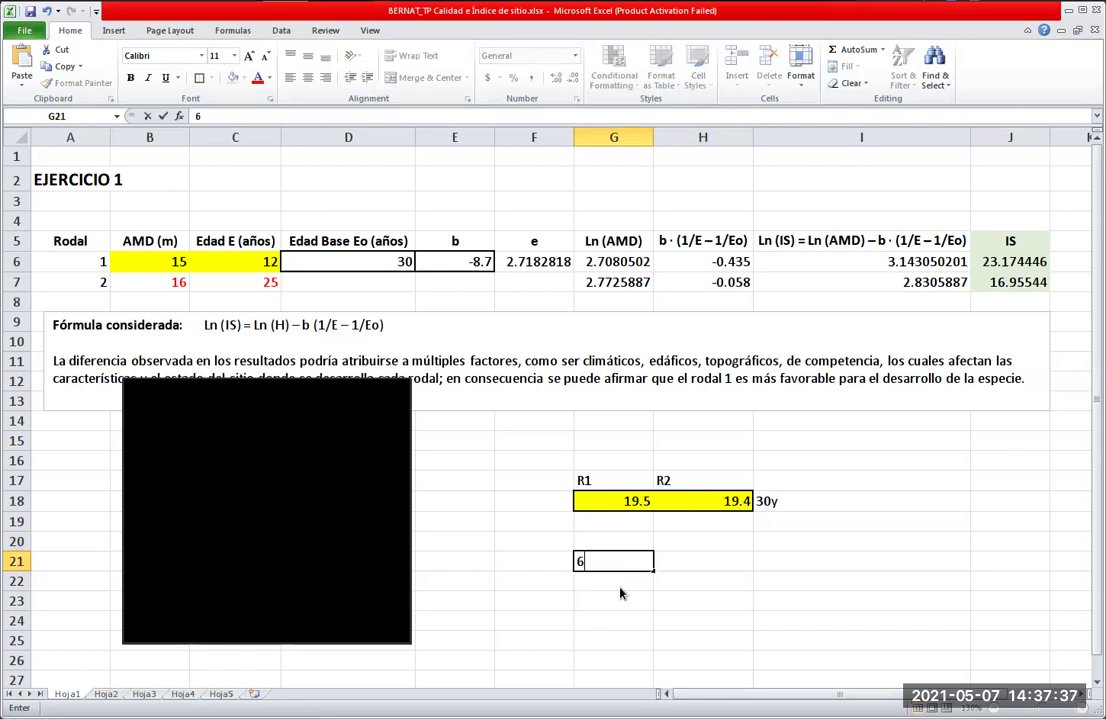
key("Tab")
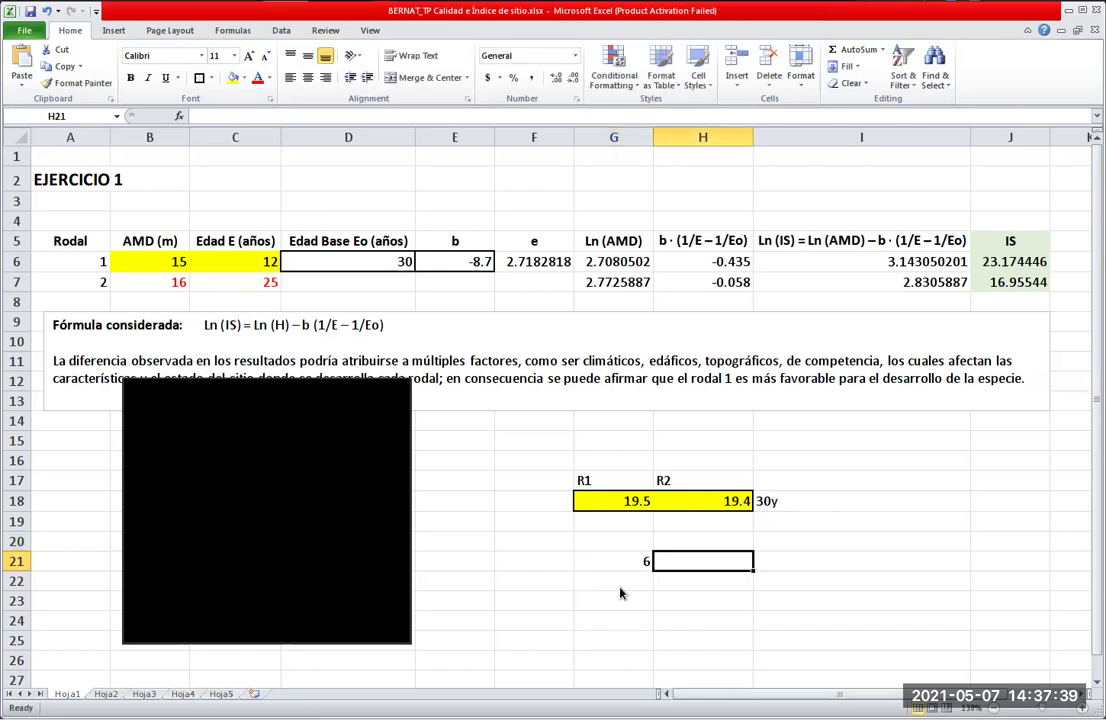
type("6.1")
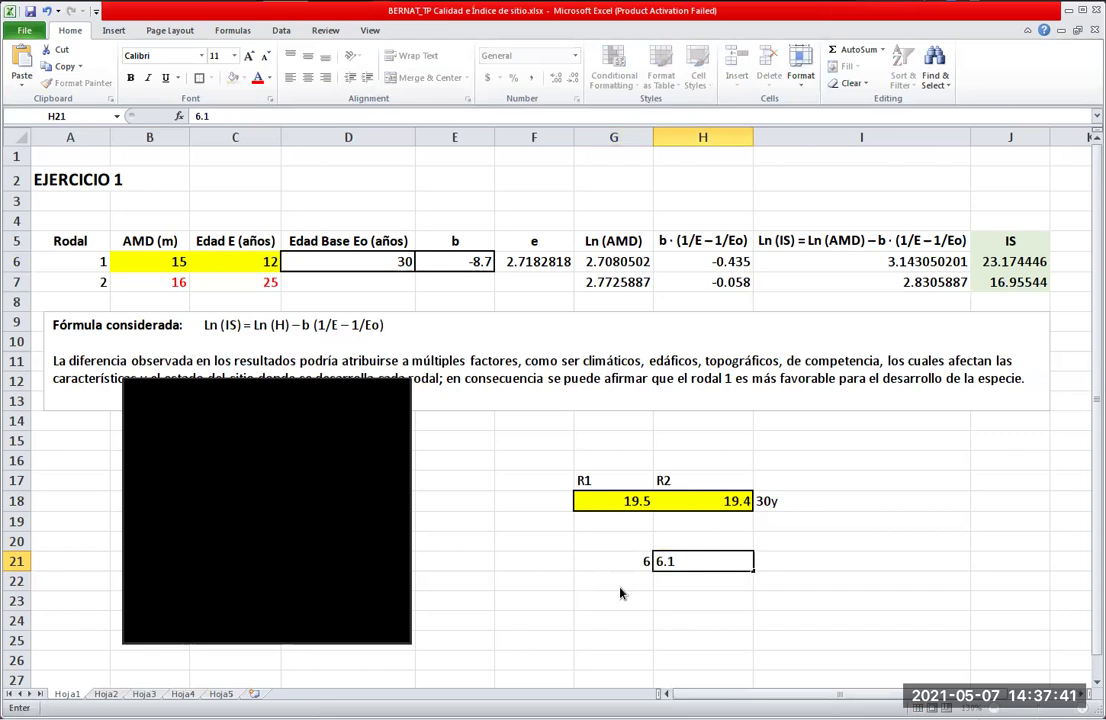
key("ctrl+Return")
key("Left")
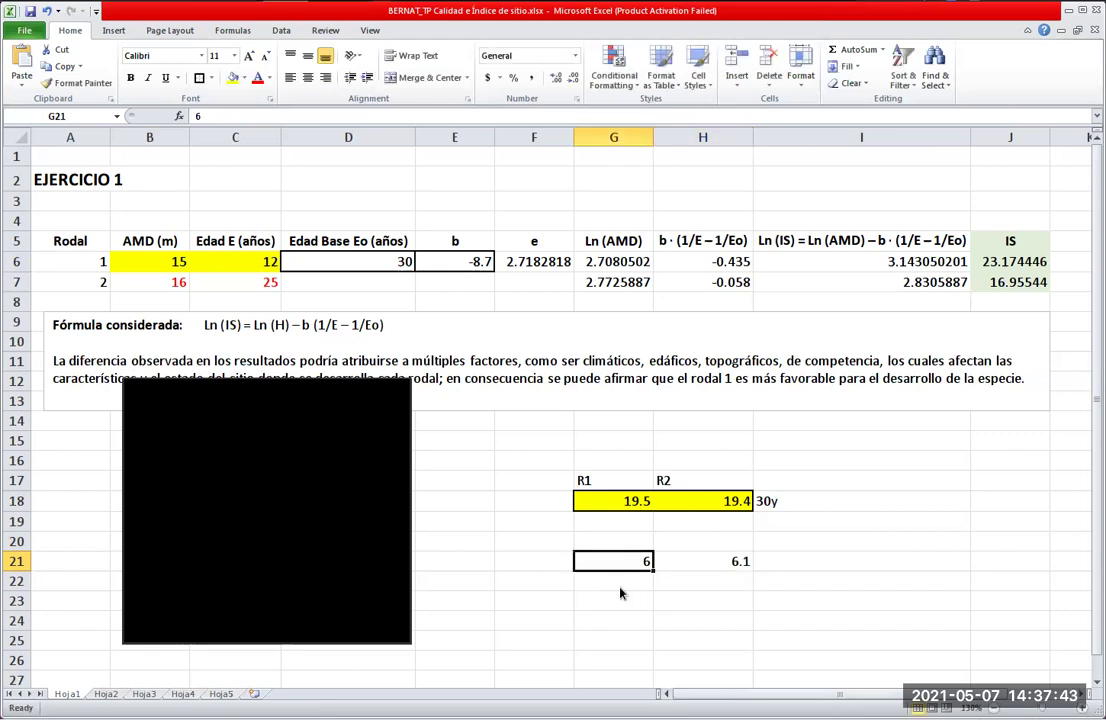
key("shift+Right")
key("Delete")
key("Down")
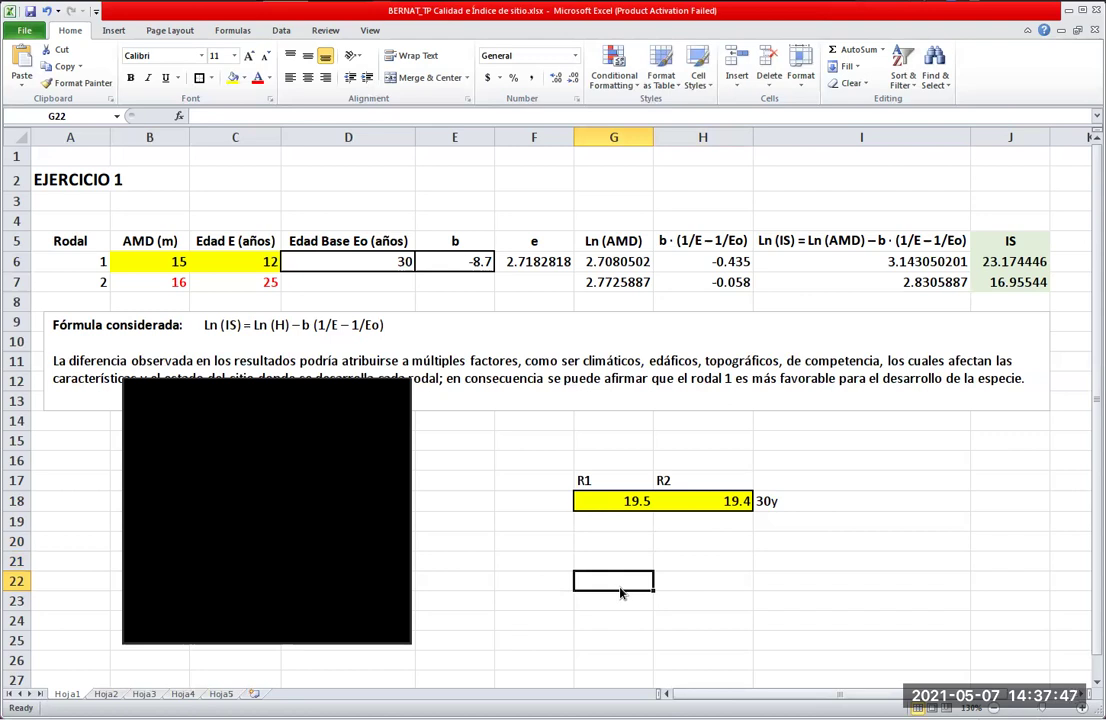
Return to Ejercicio 4 on sheet Hoja3 and examine the IS formula in I6 and the AMD value in A6.
left_click(181, 695)
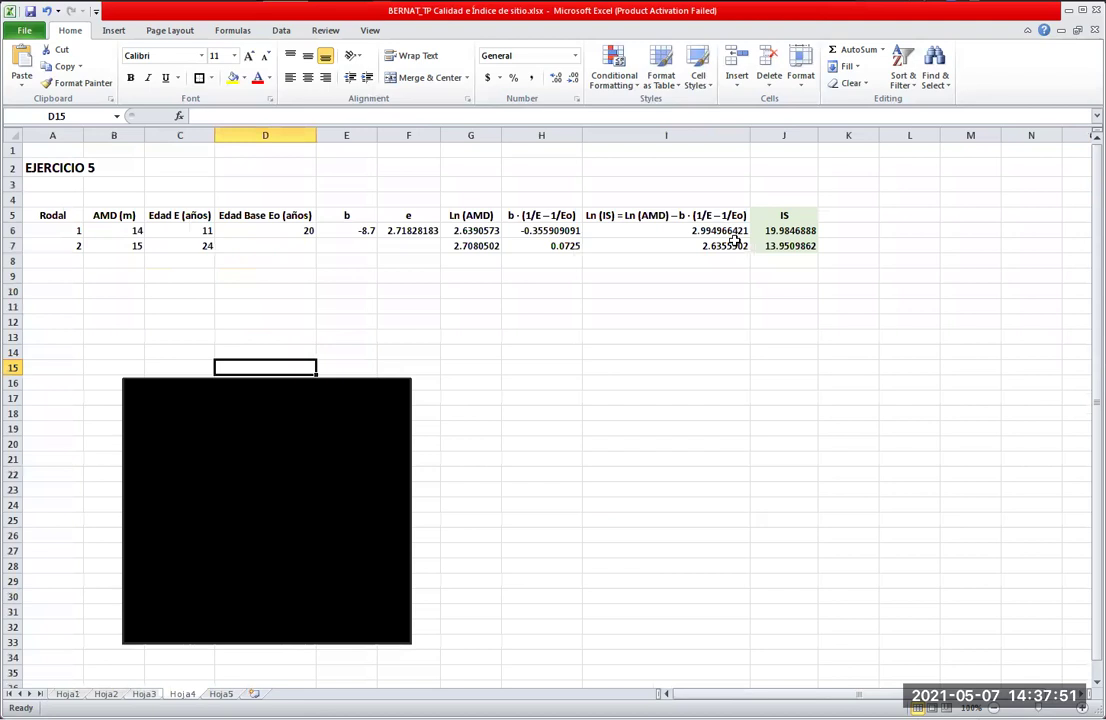
key("ctrl+Page_Up")
left_click(862, 428)
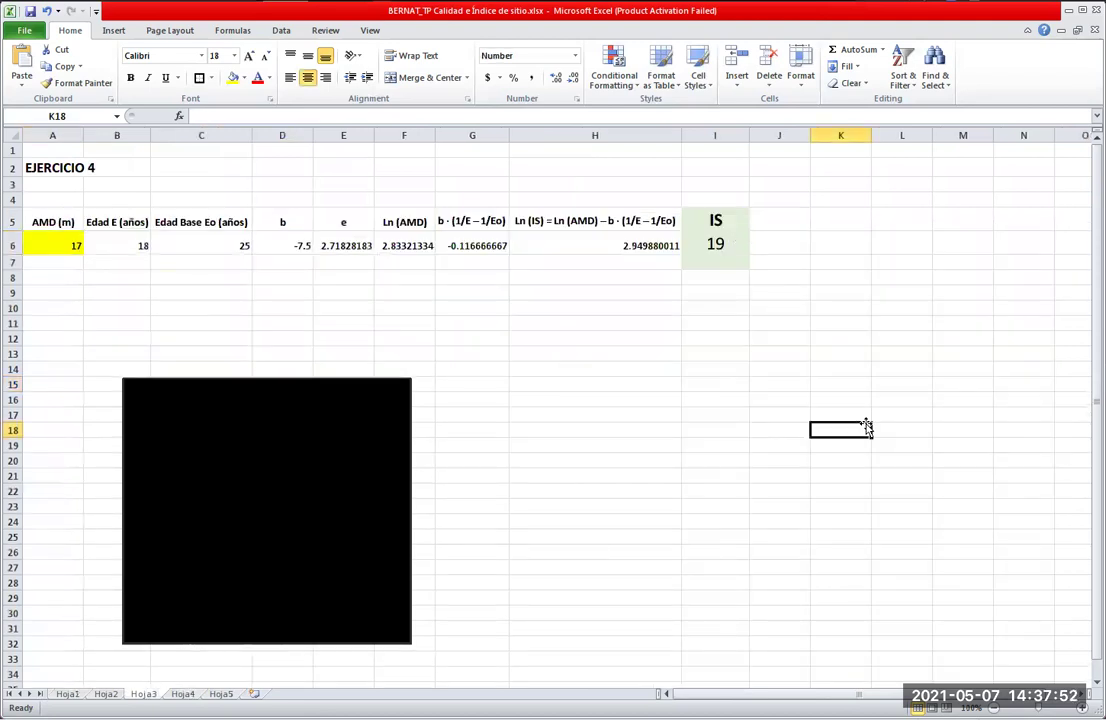
double_click(715, 245)
left_click(840, 323)
key("Escape")
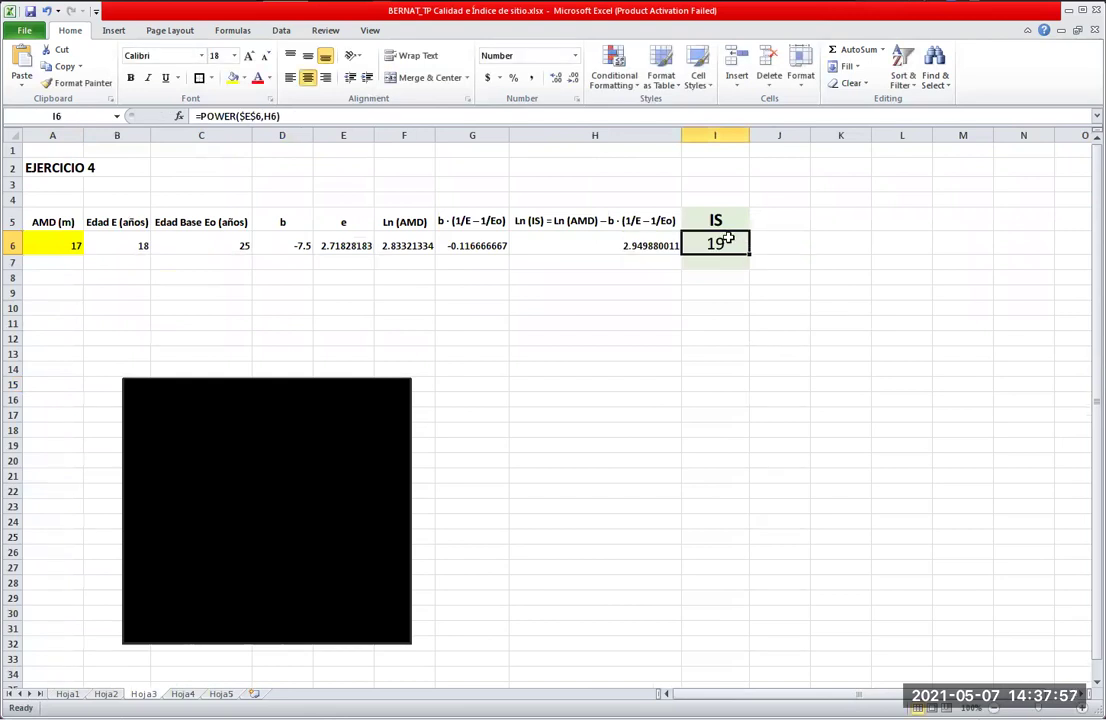
left_click_drag(54, 223, 54, 246)
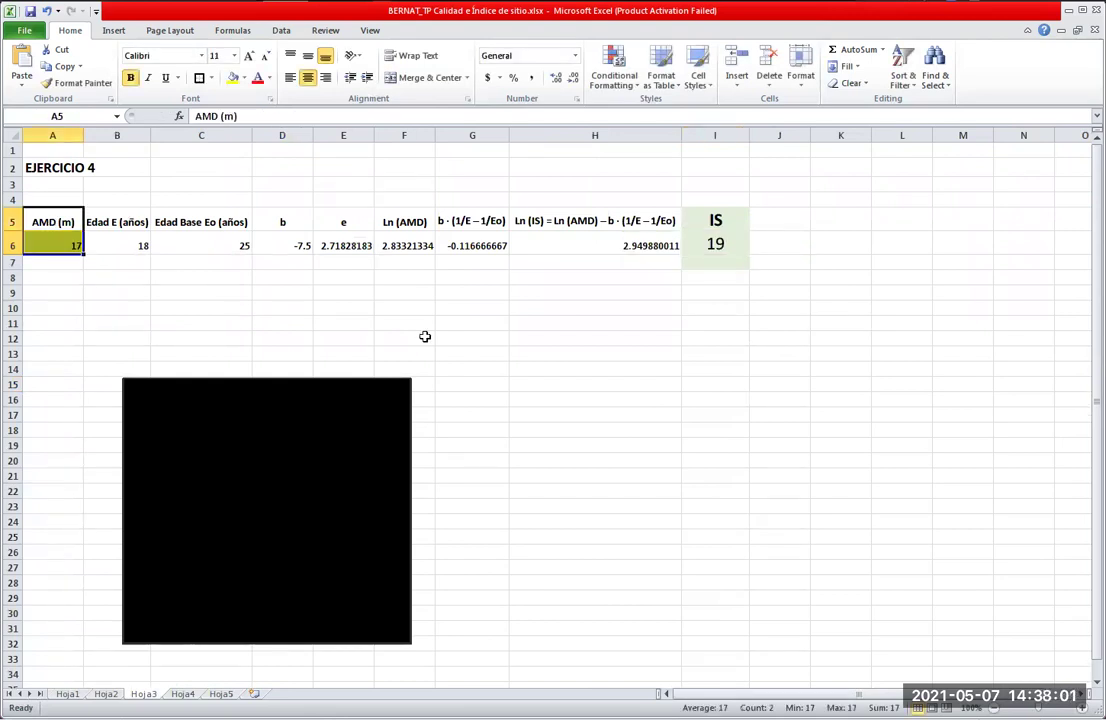
left_click(63, 245)
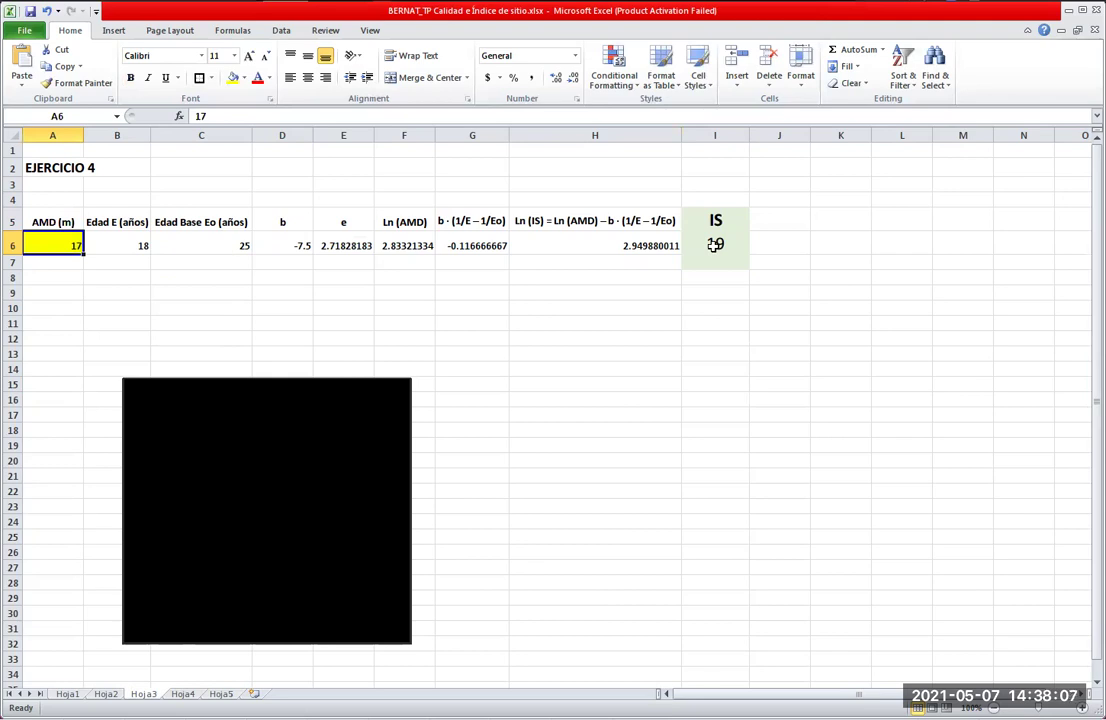
Display the IS value in I6 with three decimal places.
left_click(715, 245)
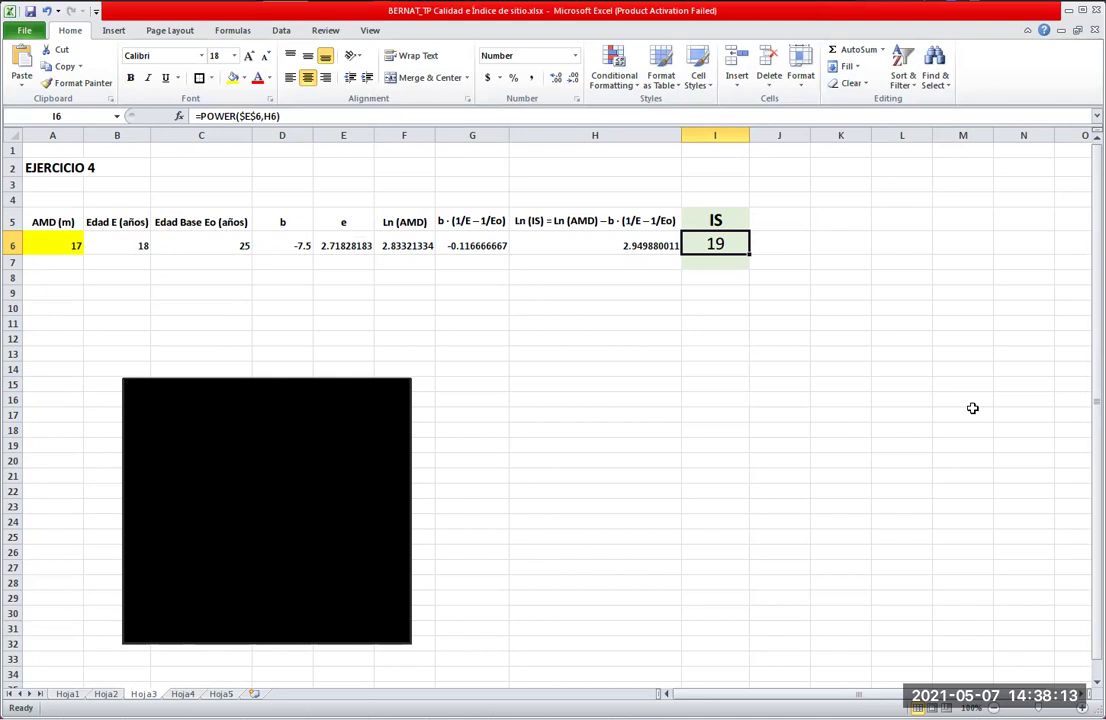
left_click(555, 78)
left_click(555, 78)
left_click(555, 78)
left_click(555, 78)
left_click(574, 78)
left_click(863, 399)
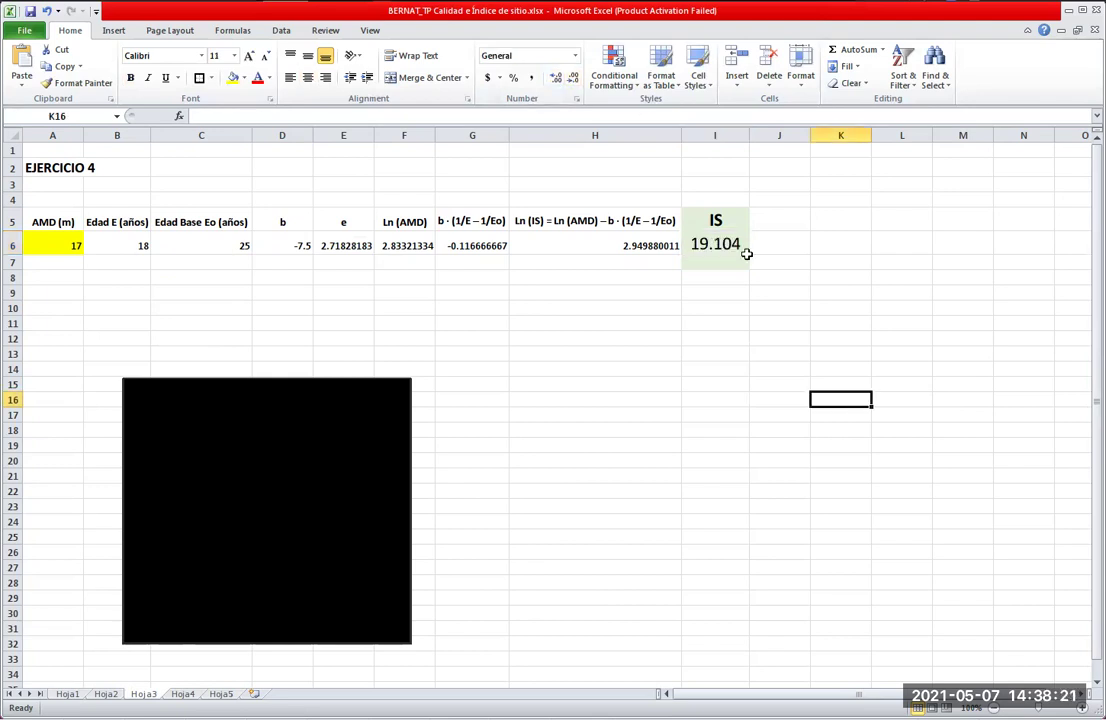
Try 17.245 as an example AMD value in A7, below the 17 m figure, and clear it.
left_click(715, 245)
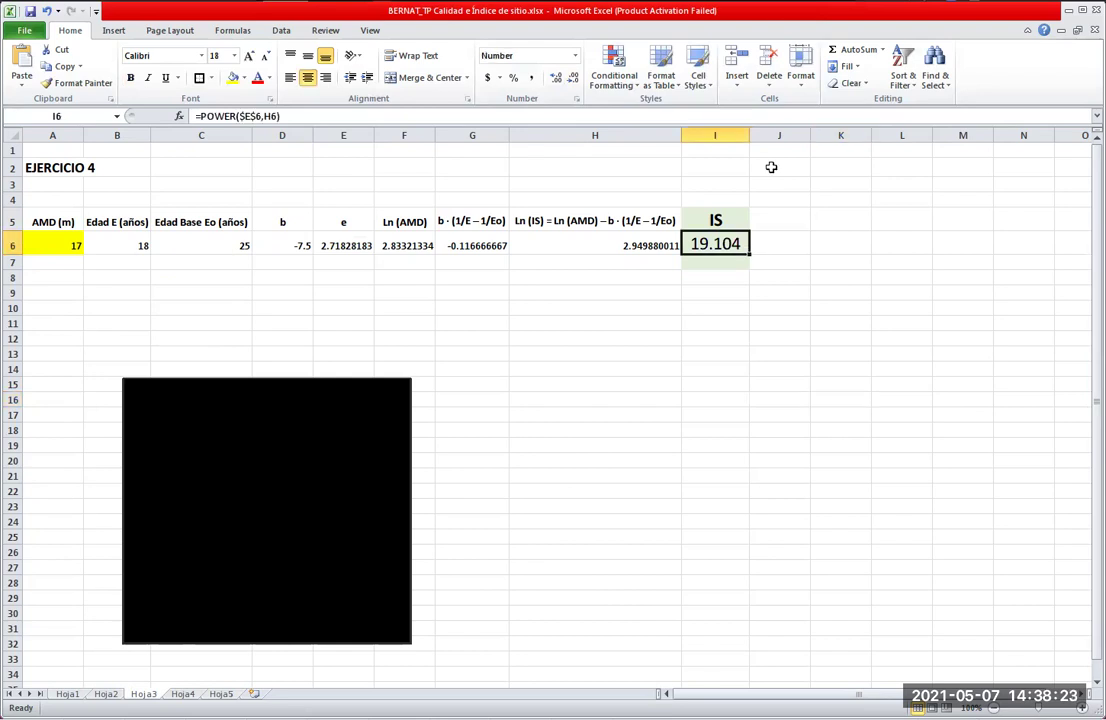
left_click(57, 241)
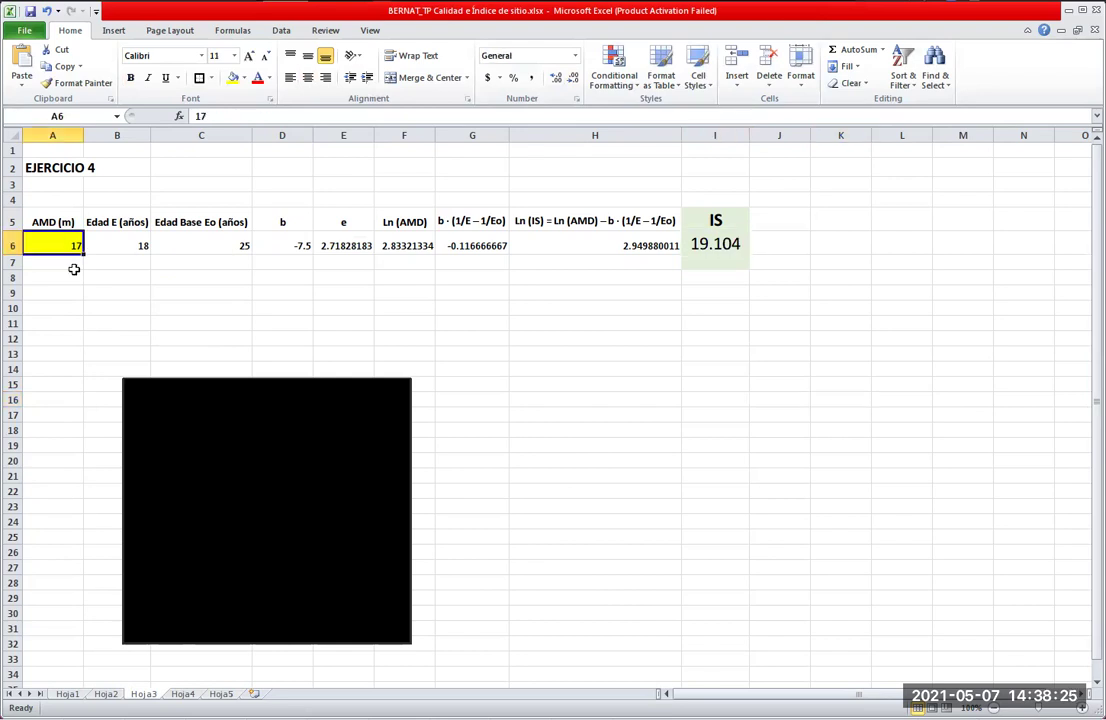
key("Return")
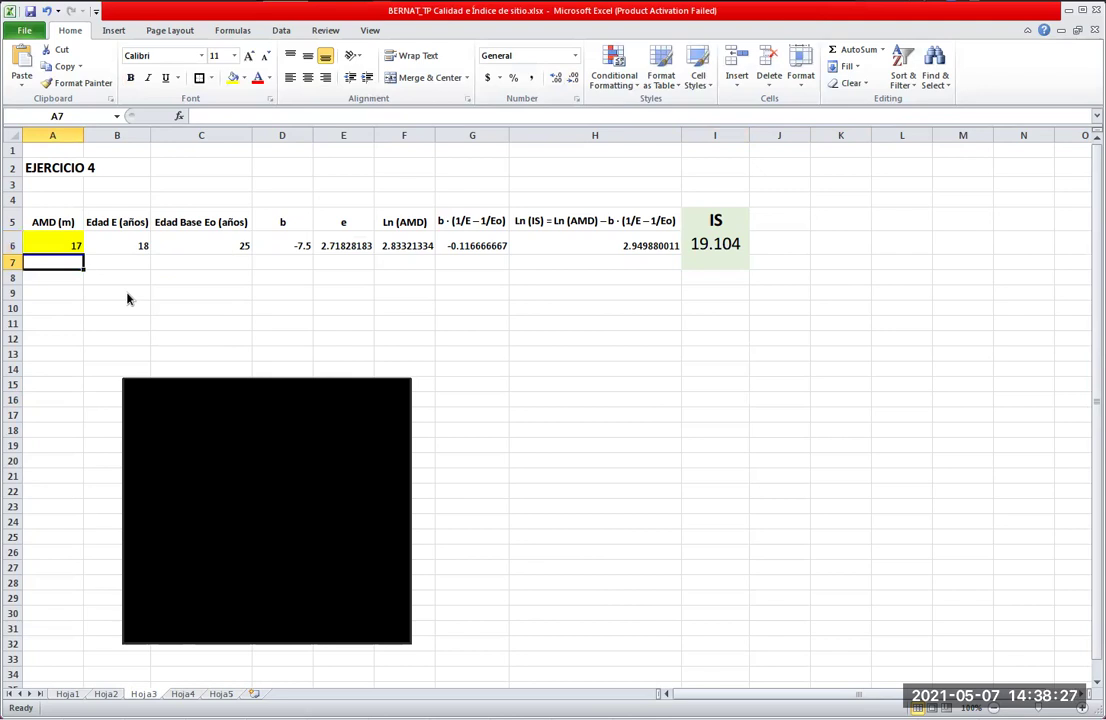
type("17.245")
key("Return")
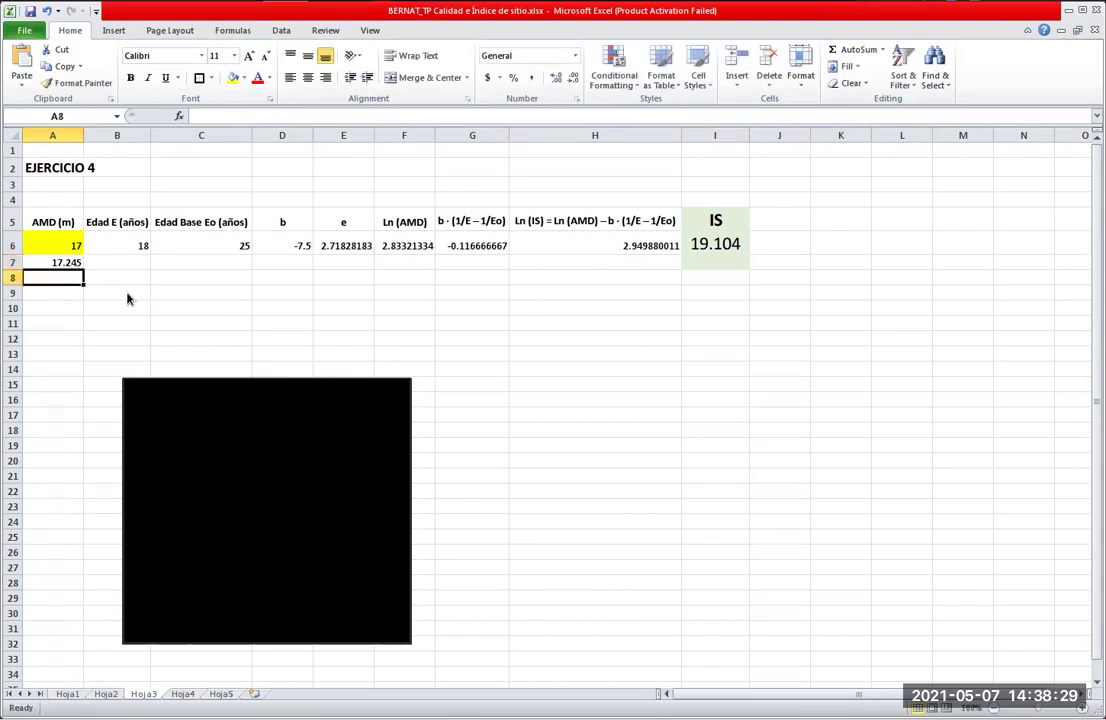
left_click(71, 268)
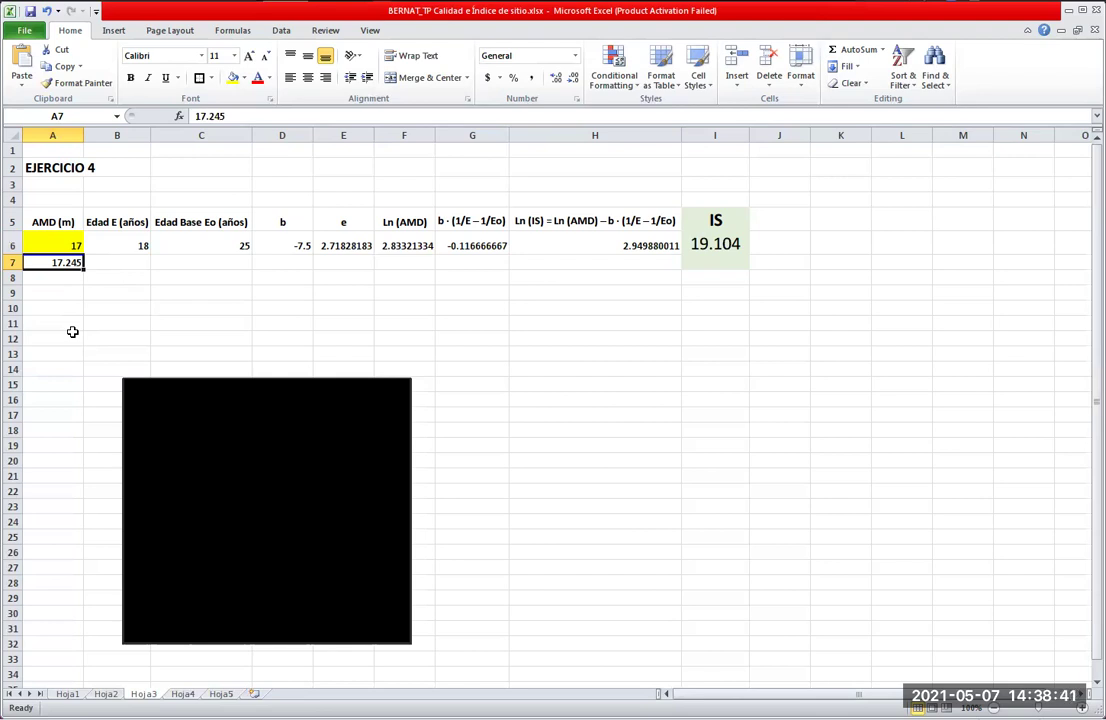
key("Delete")
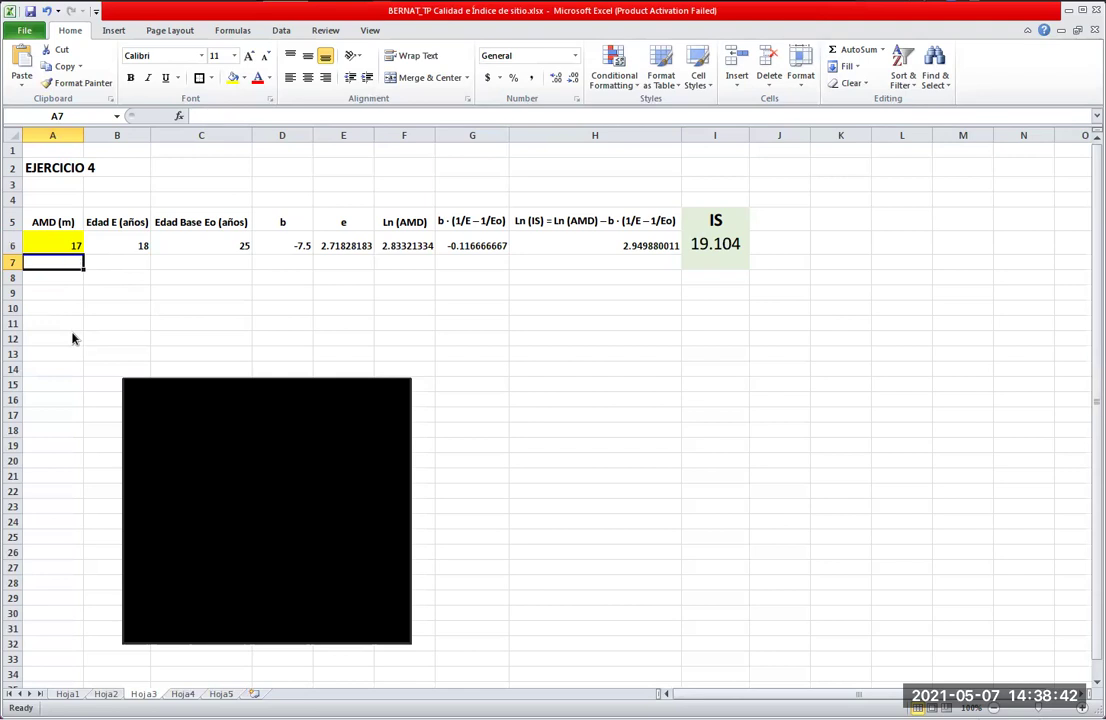
left_click(751, 412)
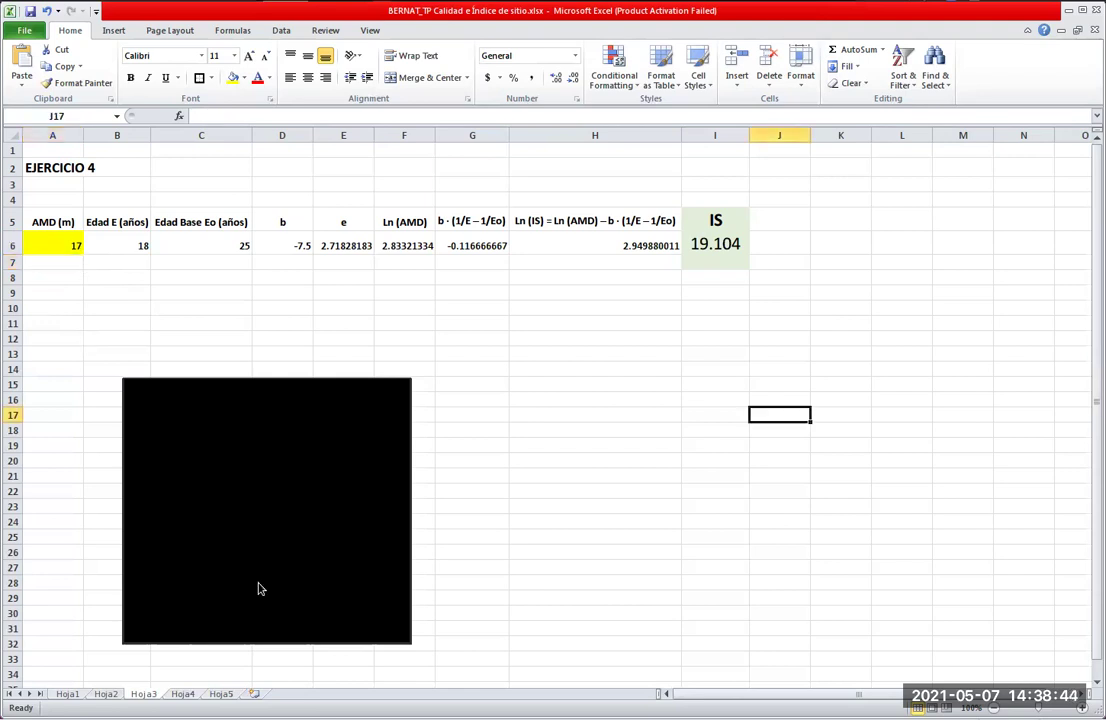
Display the IS values in J6:J7 of Ejercicio 5 on sheet Hoja4 without decimals.
left_click(184, 694)
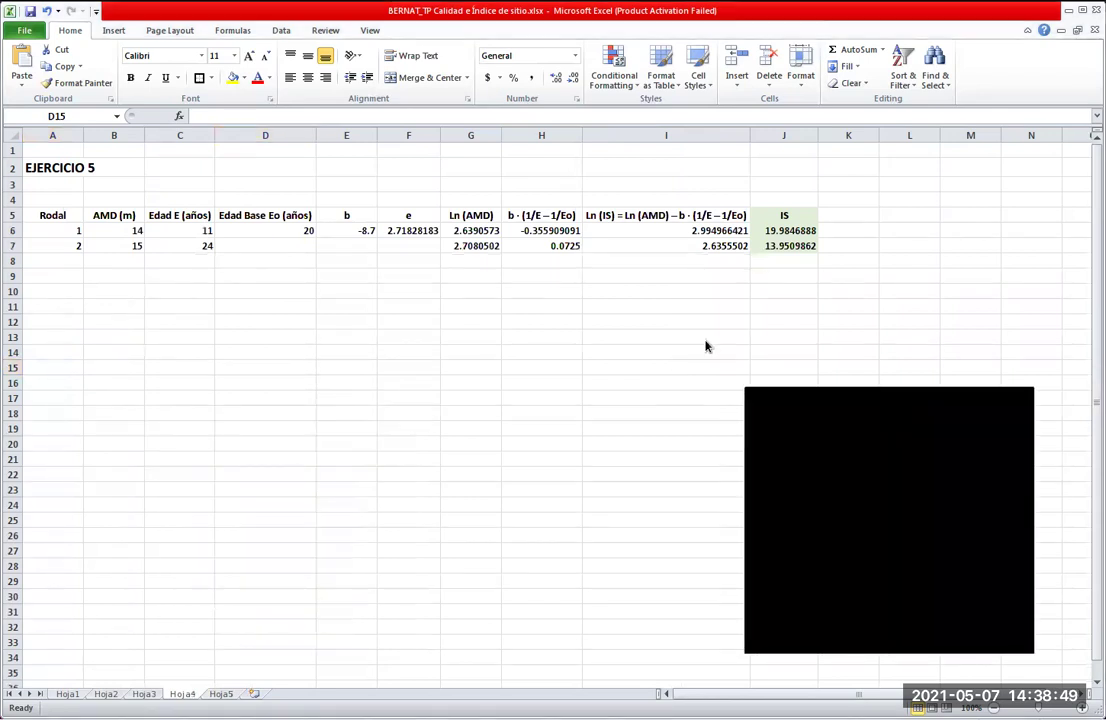
left_click(509, 478)
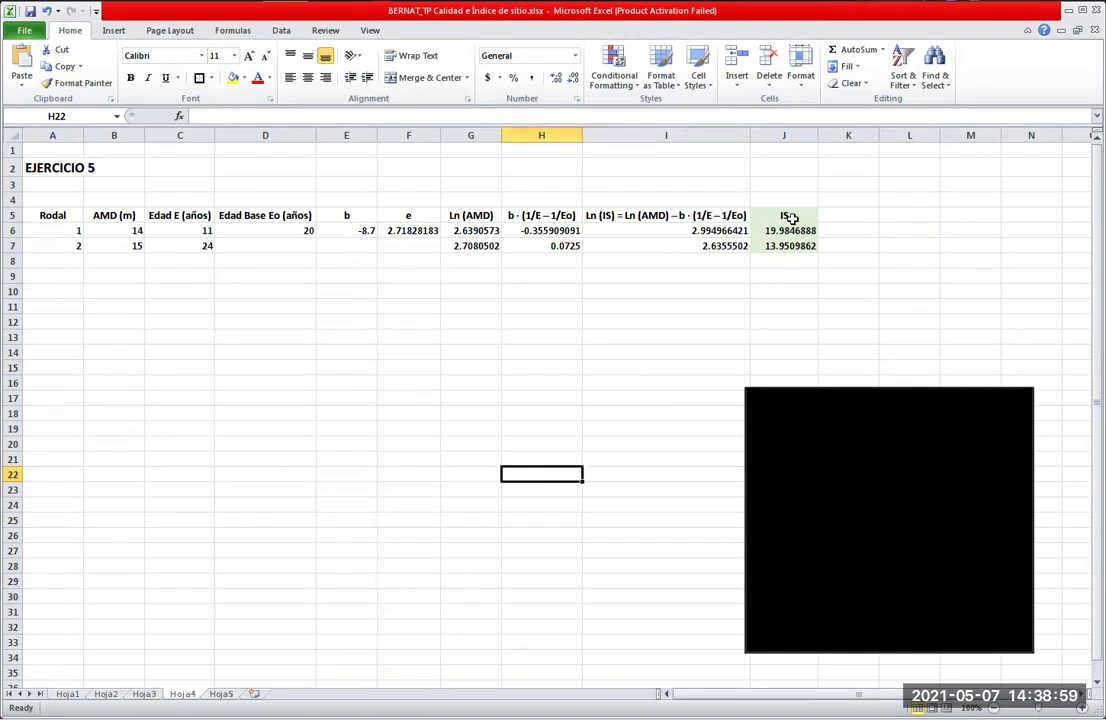
left_click_drag(785, 216, 785, 245)
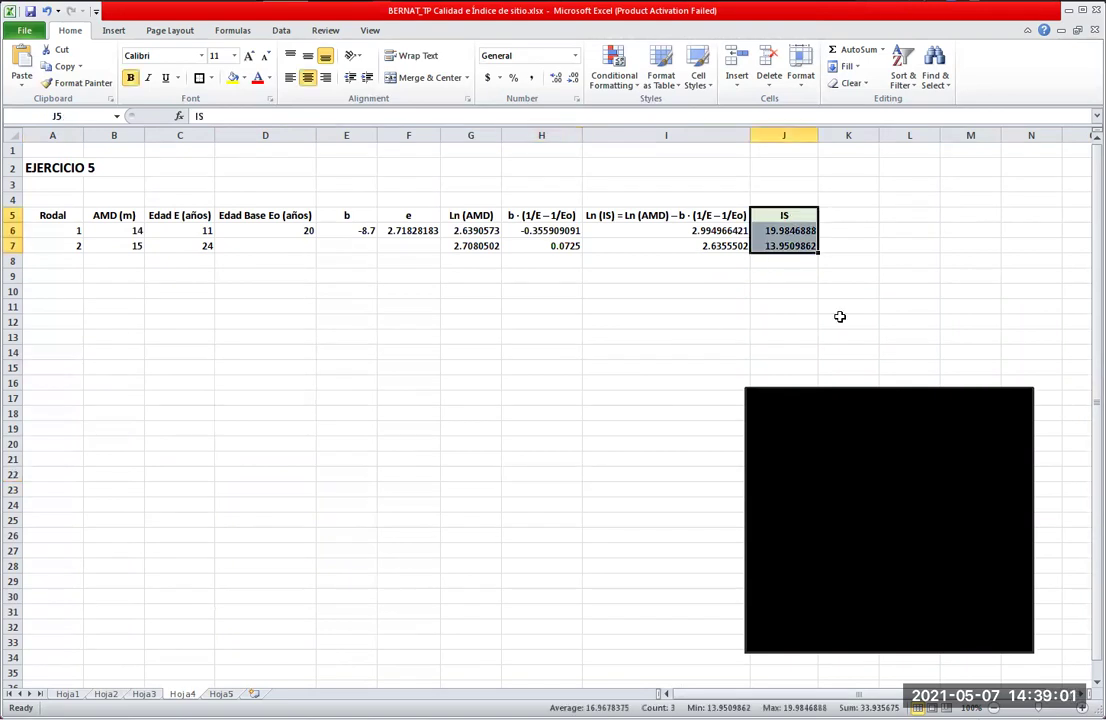
left_click(858, 315)
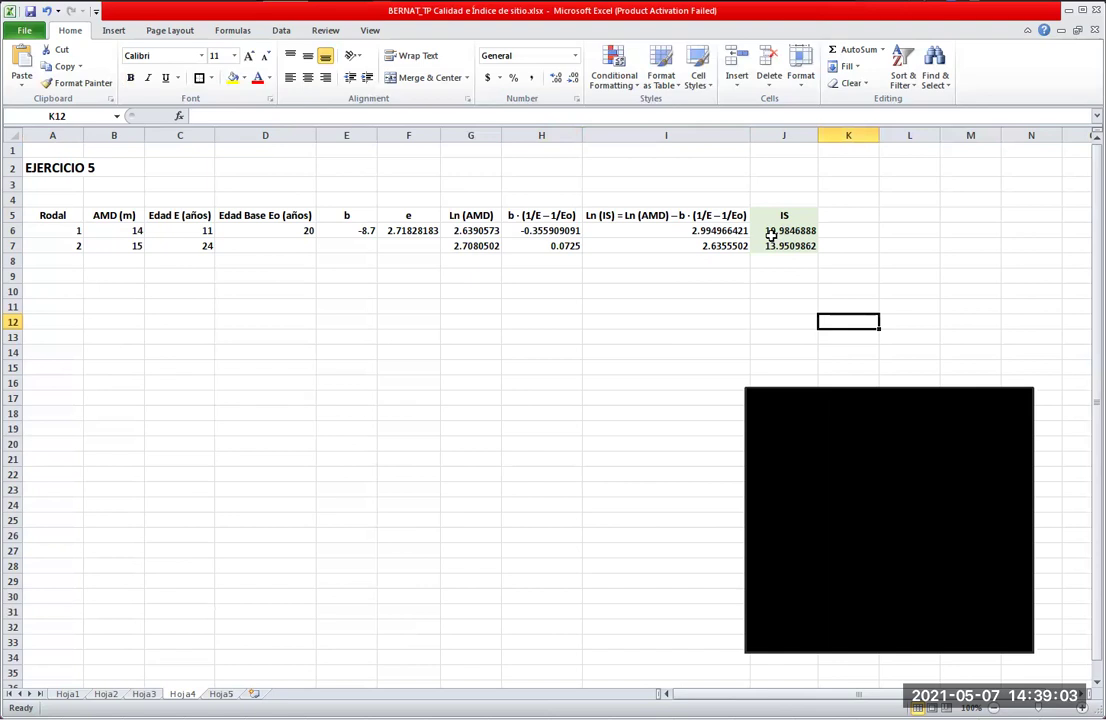
left_click_drag(785, 231, 785, 246)
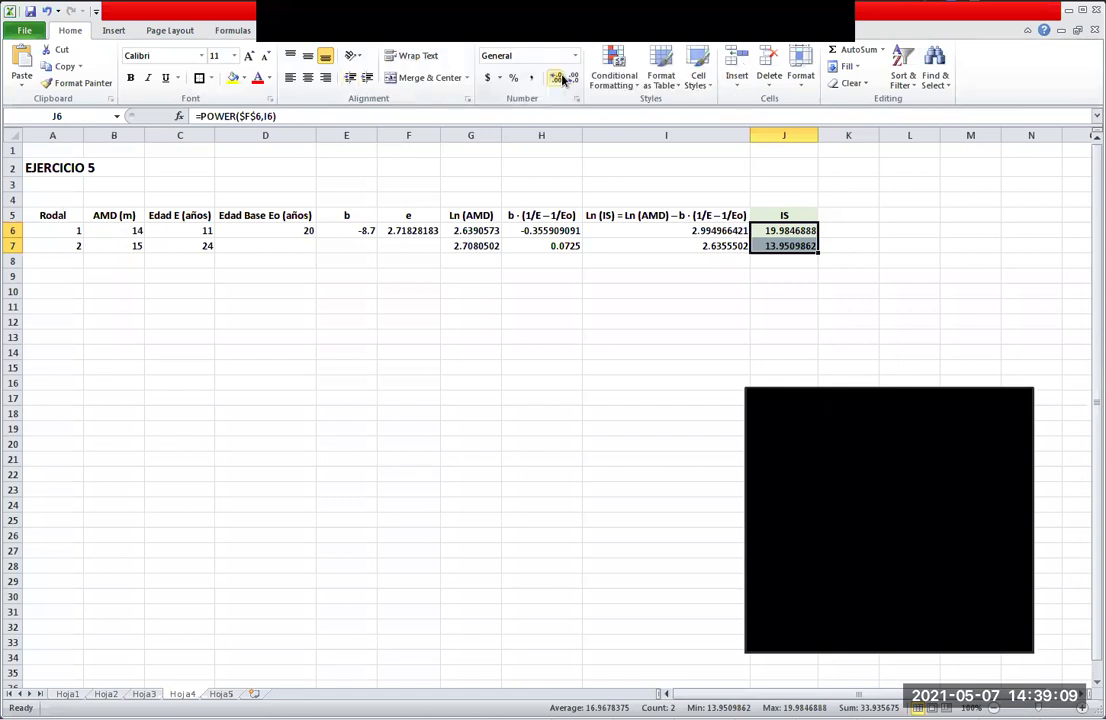
left_click(557, 78)
left_click(573, 78)
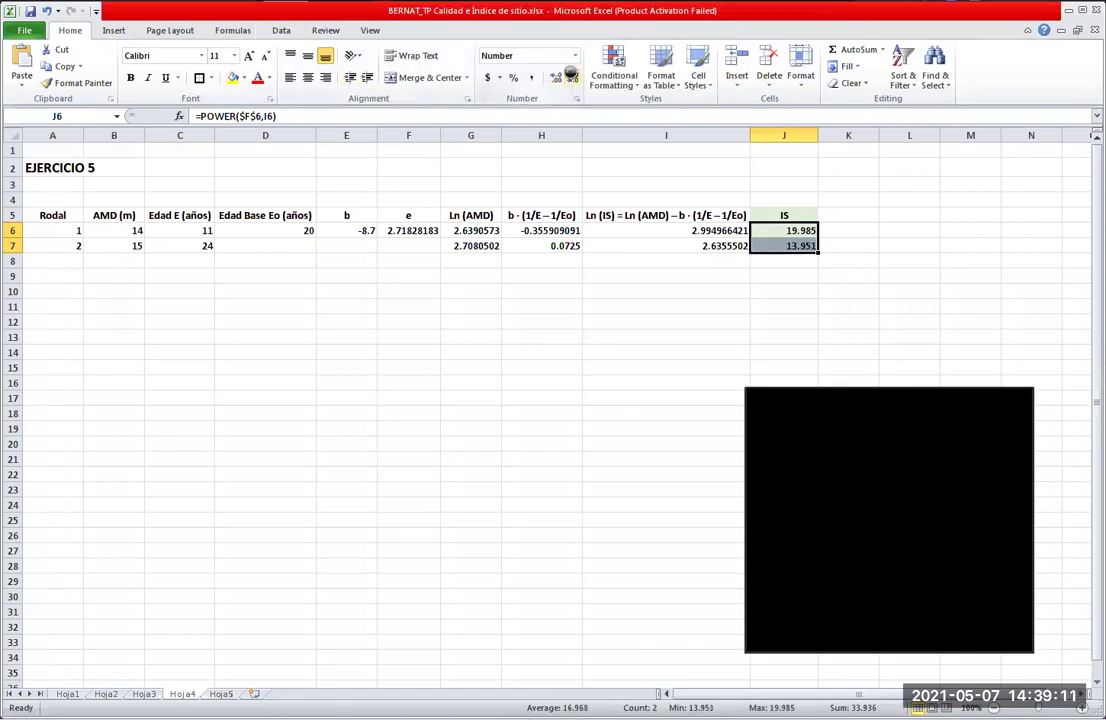
left_click(573, 78)
left_click(848, 290)
Centre the IS header and values in J5:J7 and set their font size to 16.
left_click_drag(784, 215, 797, 246)
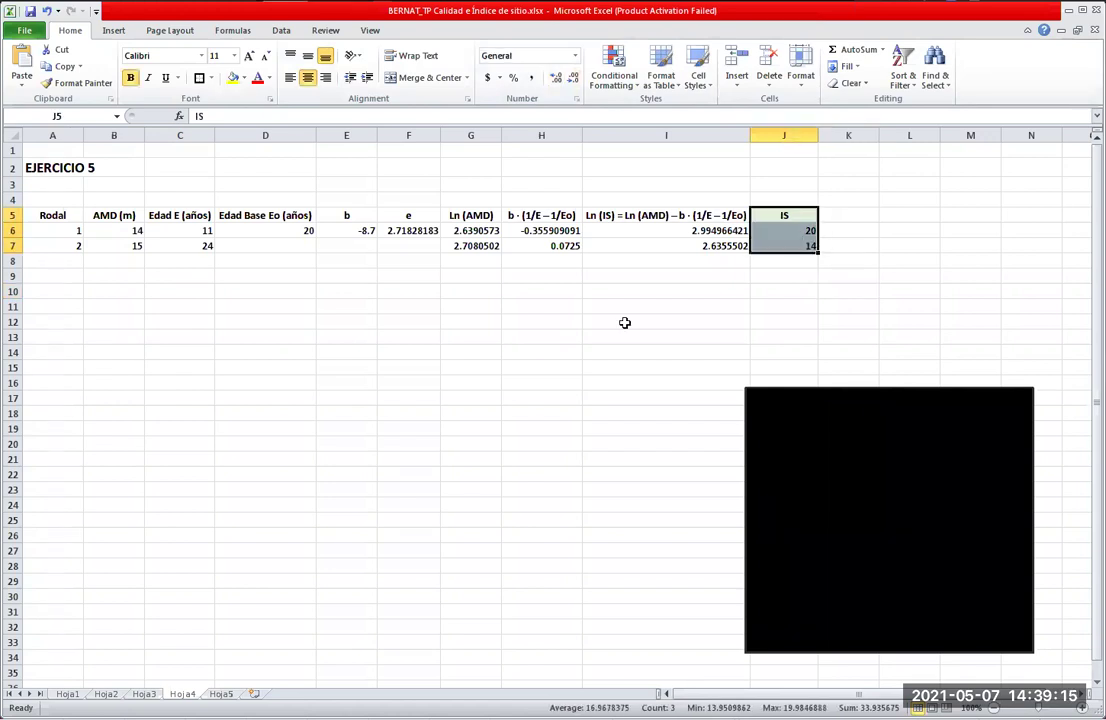
left_click(308, 78)
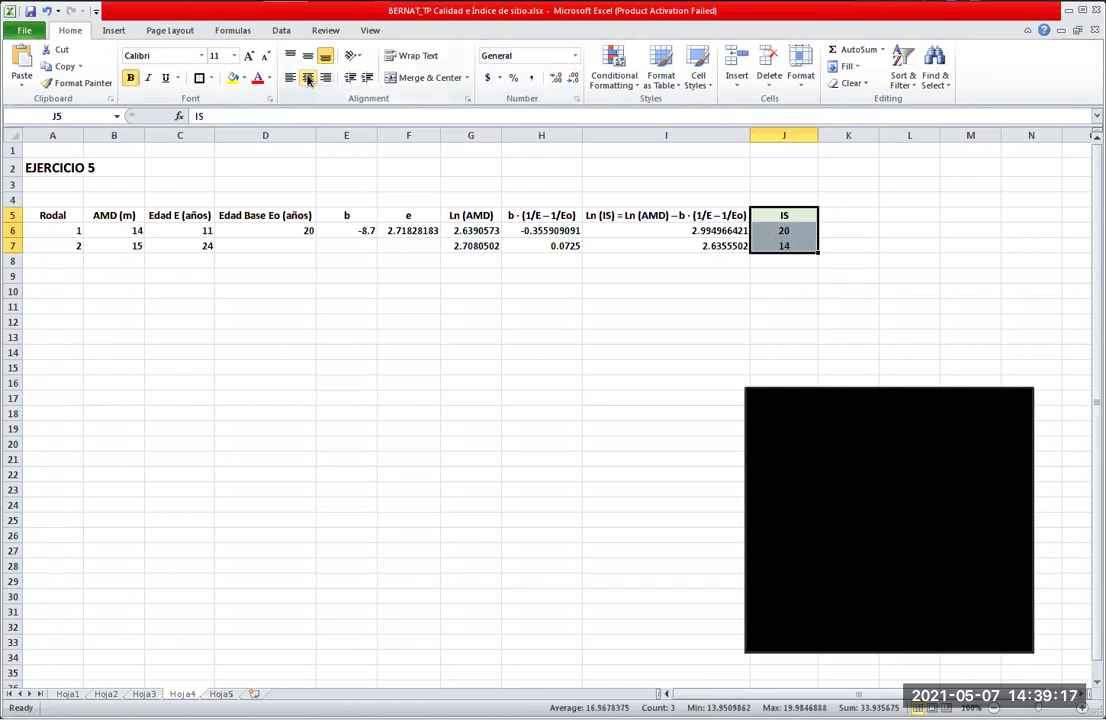
left_click(232, 56)
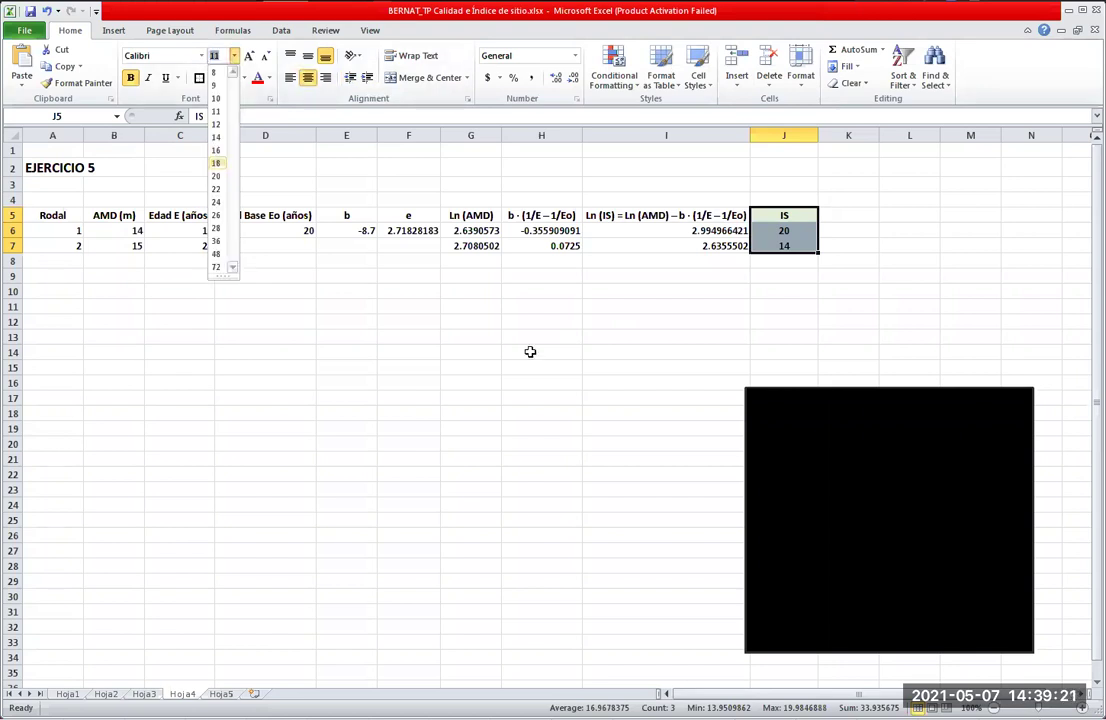
type("16")
key("Return")
left_click(530, 352)
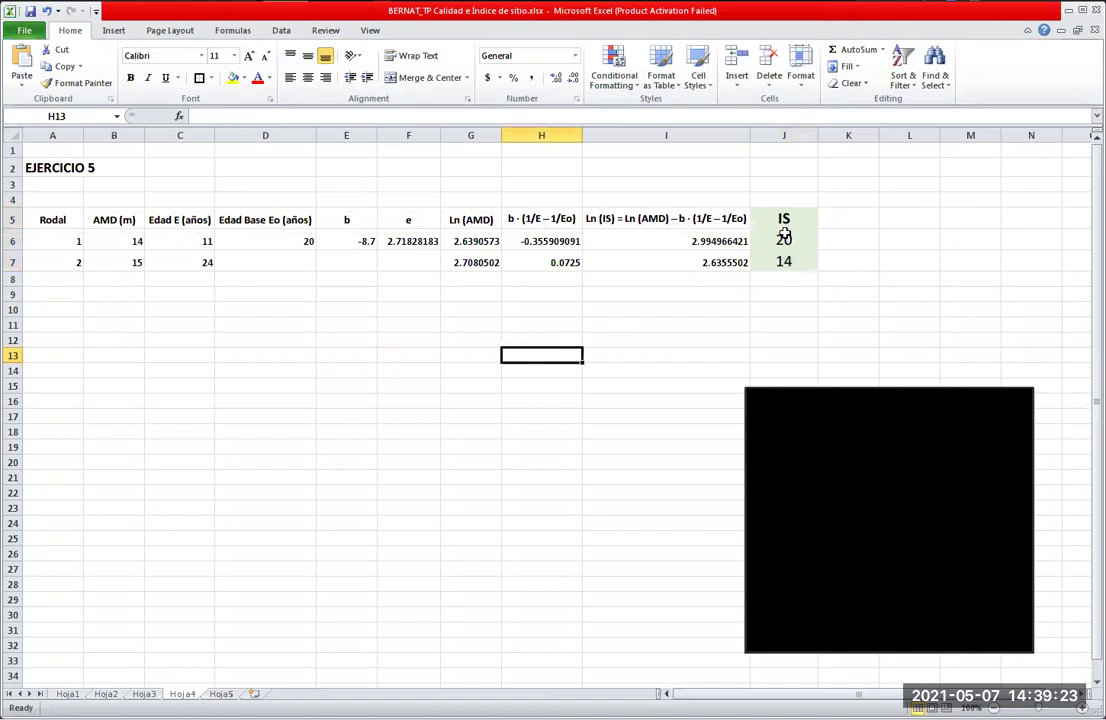
Apply all borders to the IS values in J6:J7 and a thick box border to the empty cell D4.
left_click_drag(784, 241, 784, 262)
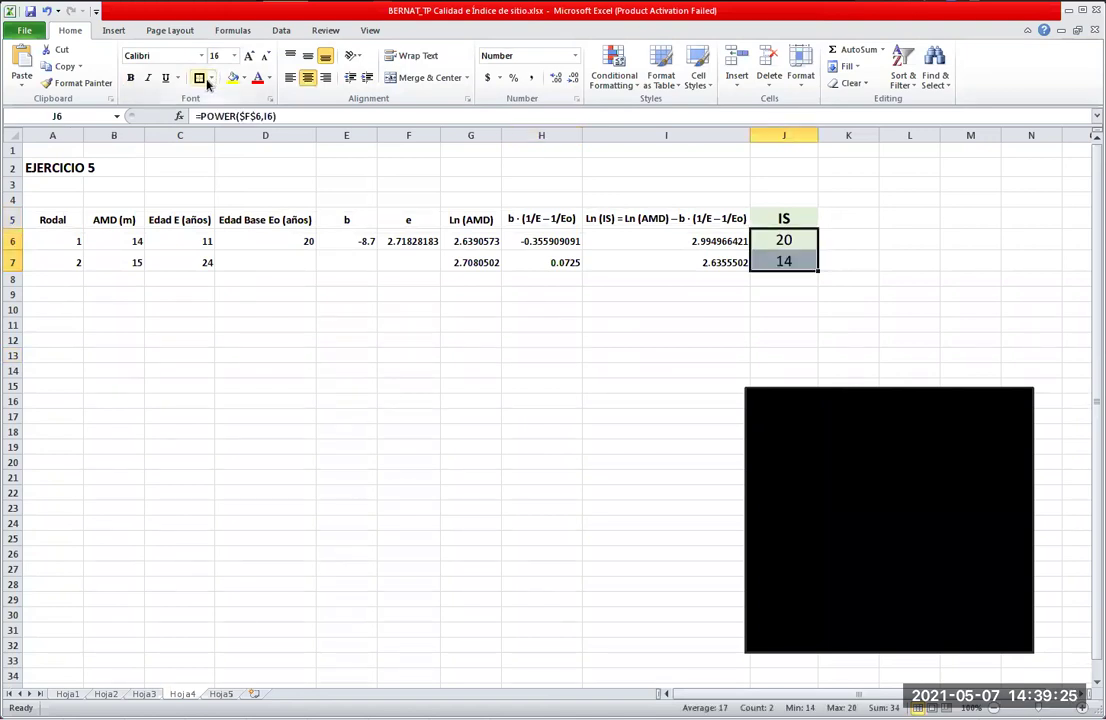
left_click(211, 77)
left_click(216, 197)
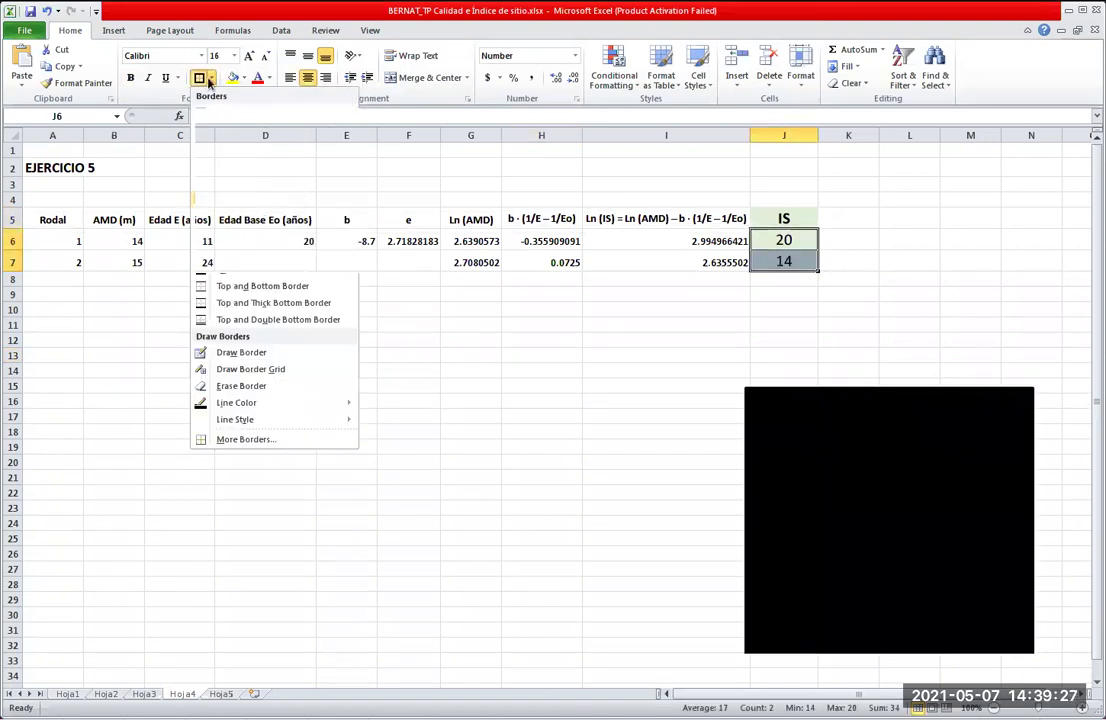
left_click(209, 79)
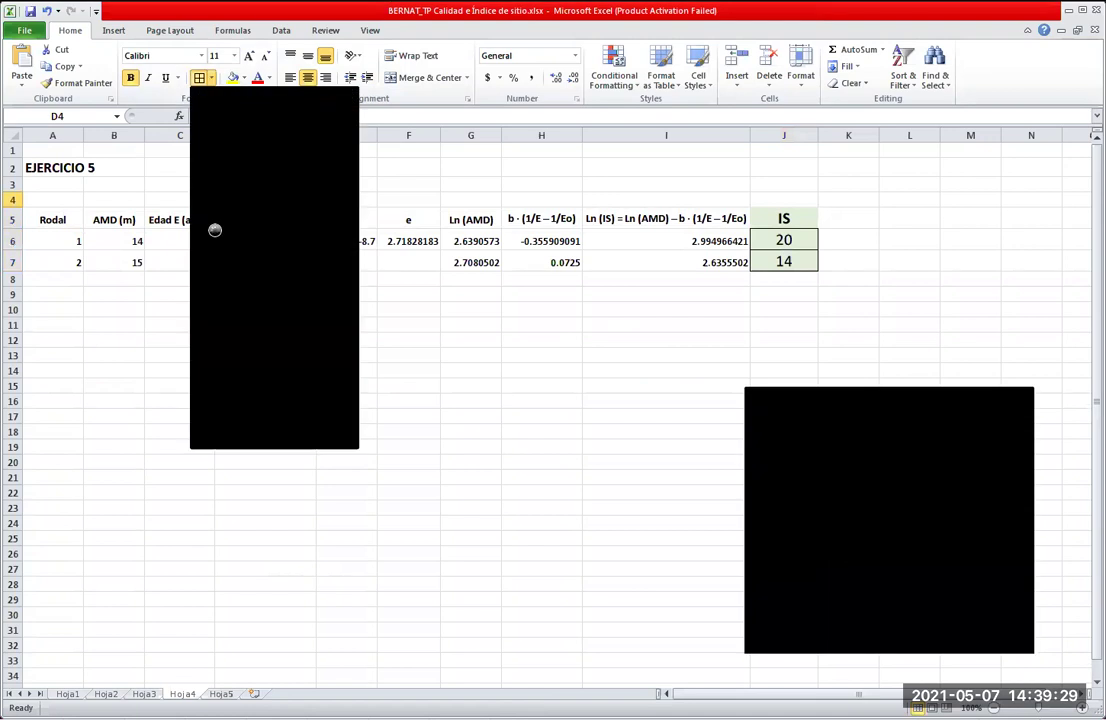
left_click(215, 227)
left_click(665, 356)
left_click(894, 292)
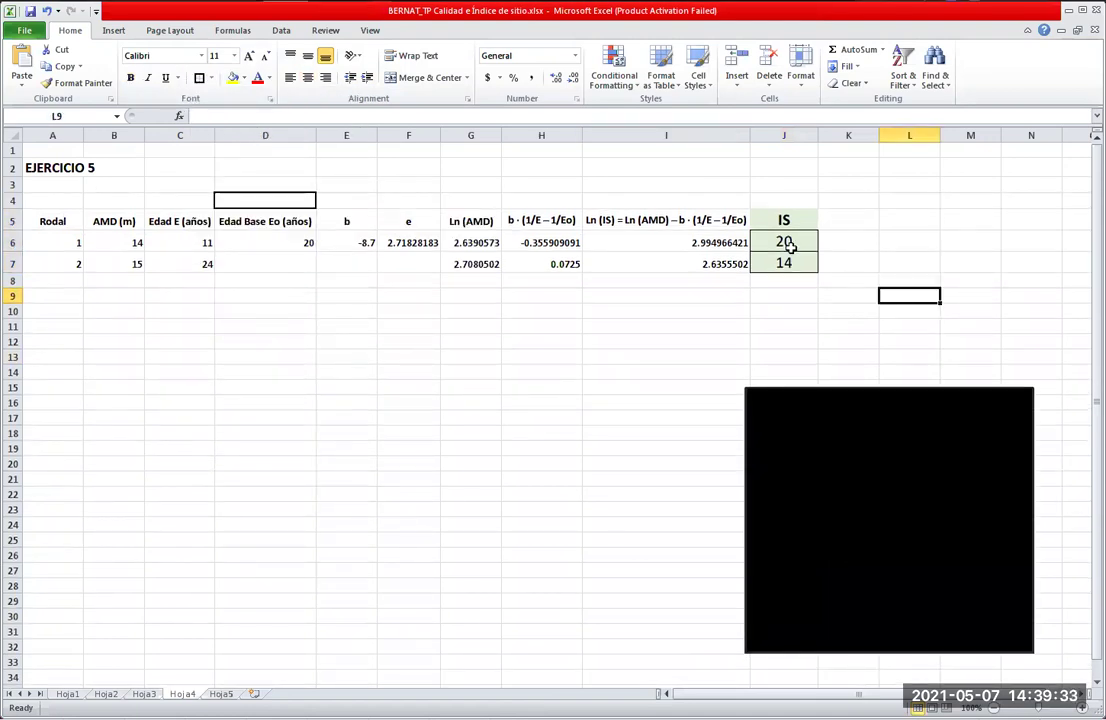
Examine the IS formulas of rodal 1 and rodal 2 in J6 and J7.
left_click_drag(782, 242, 782, 263)
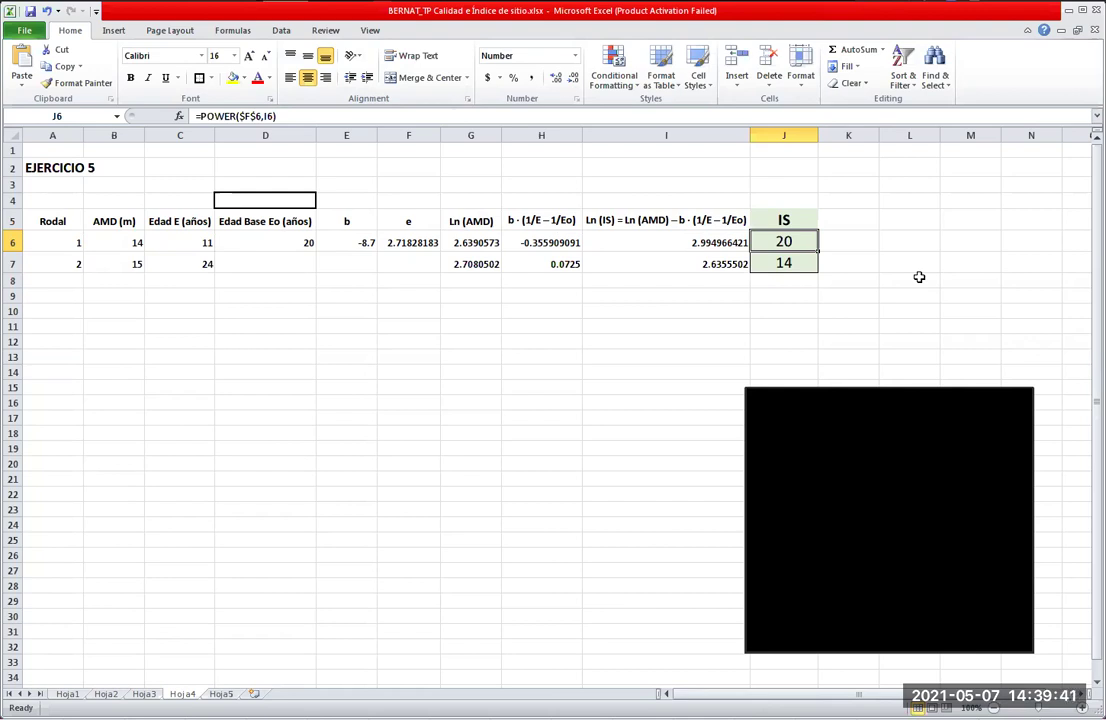
key("Left")
key("Right")
key("Down")
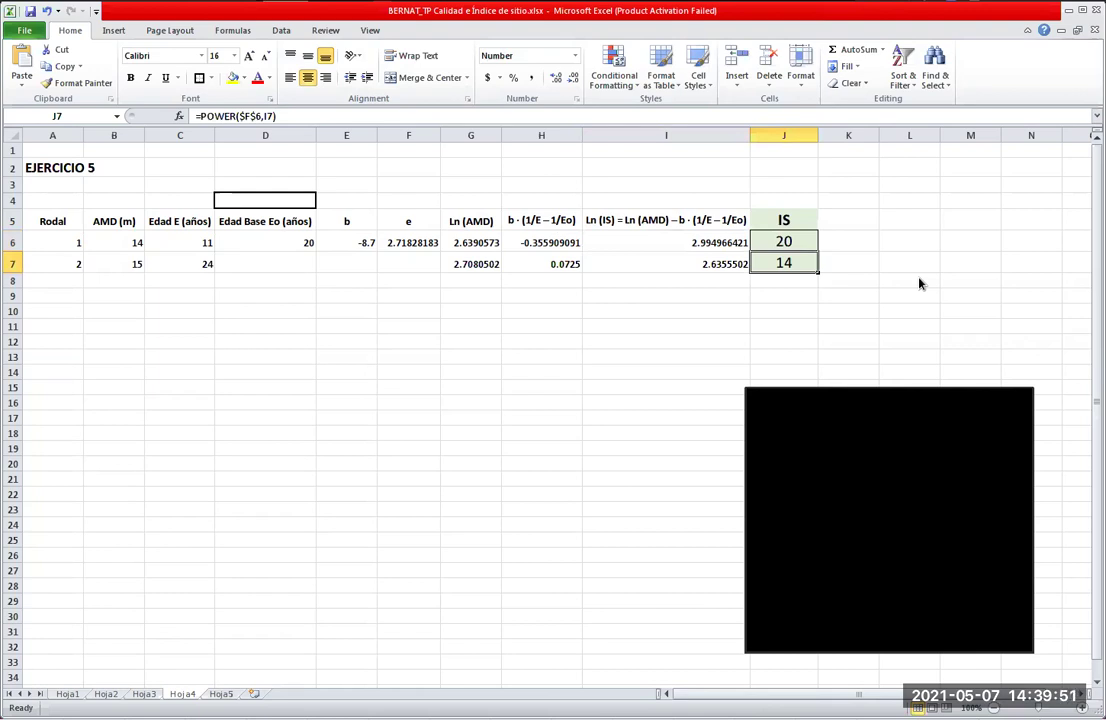
Compare the AMD and Edad E values of the two rodales in B6:C7 with the base age in D6.
key("Left")
key("Left")
key("Left")
key("Left")
key("Left")
key("Left")
key("Left")
key("Left")
key("Right")
key("Up")
key("Down")
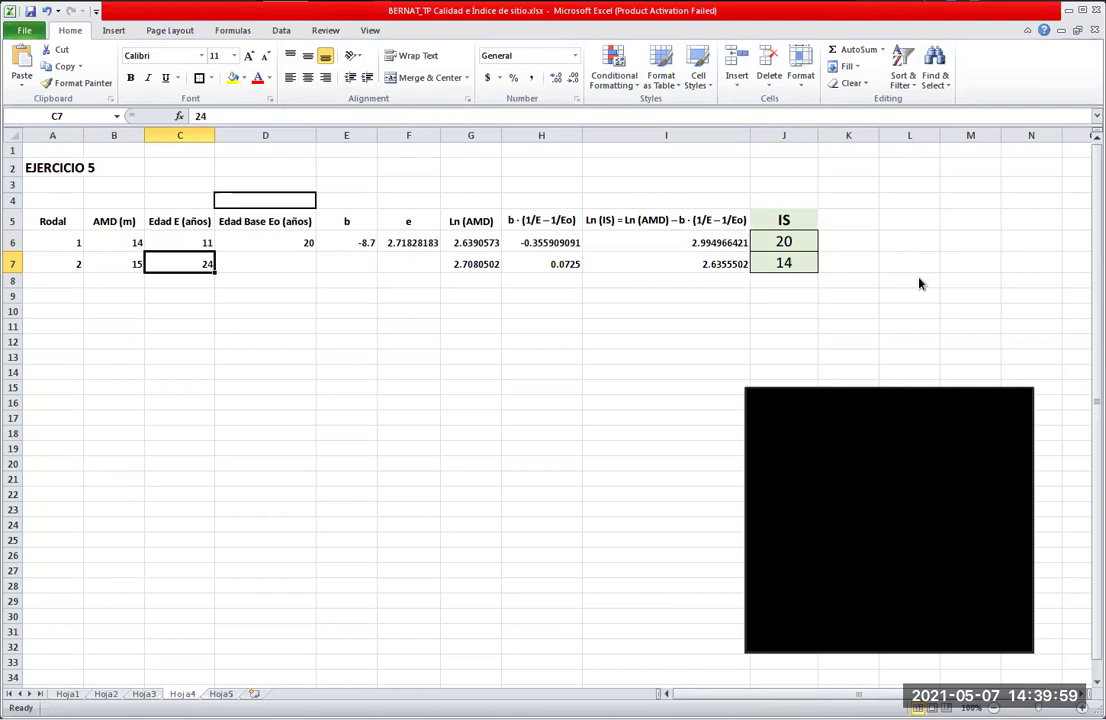
key("Left")
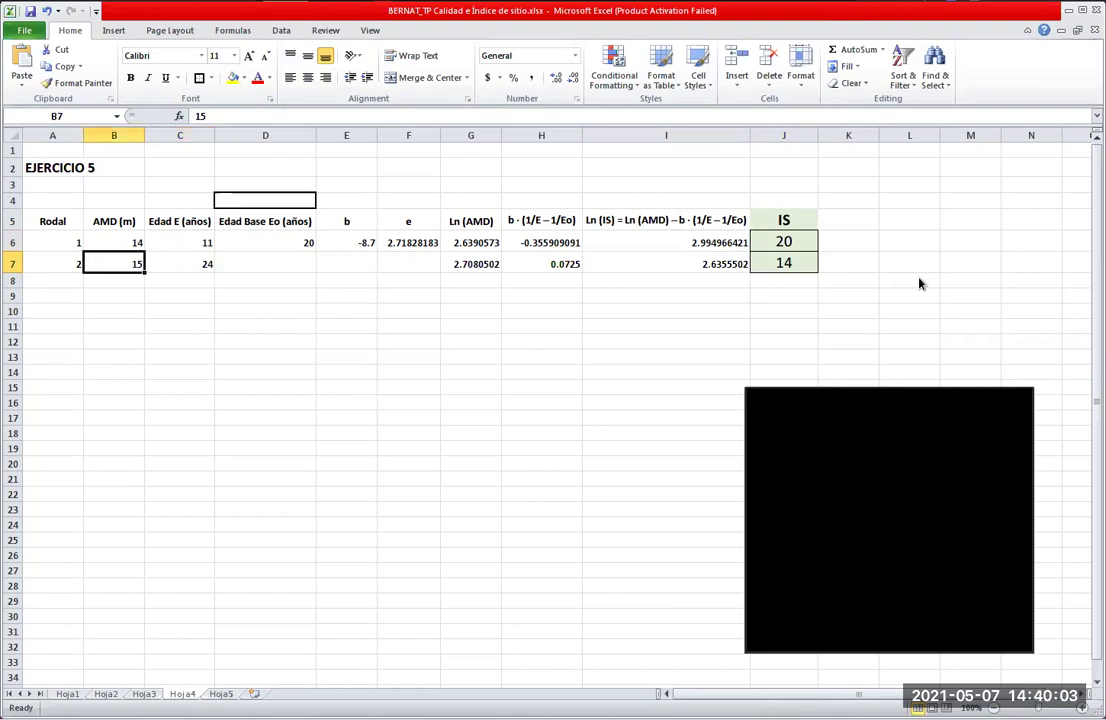
key("Right")
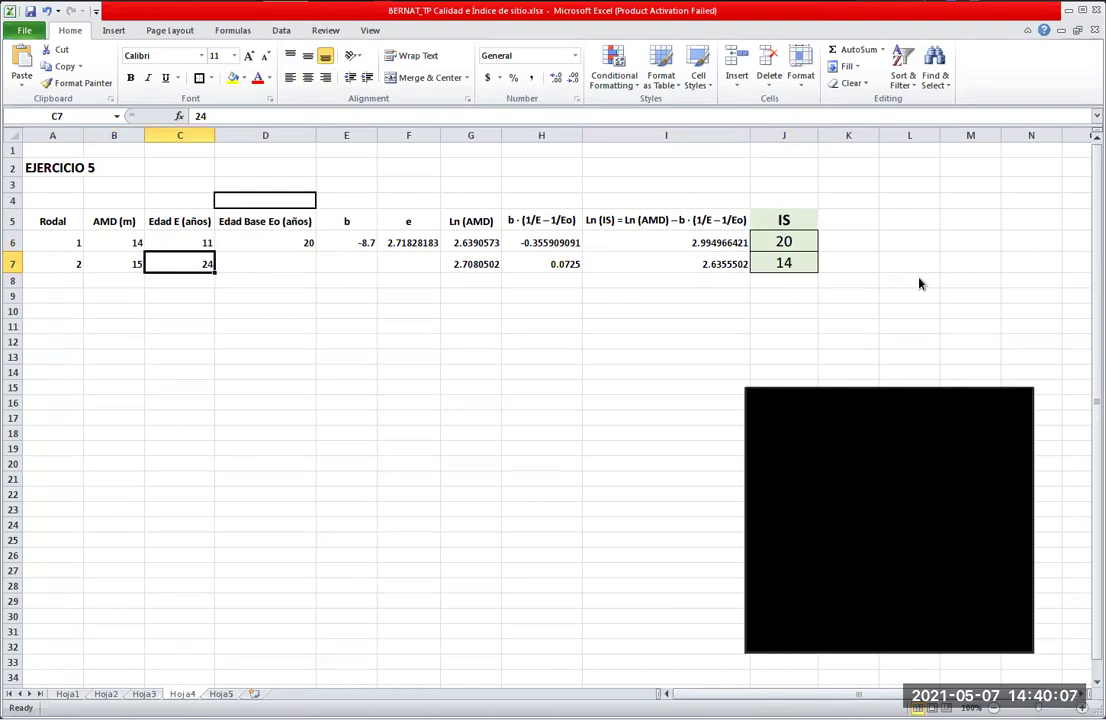
key("Up")
key("Right")
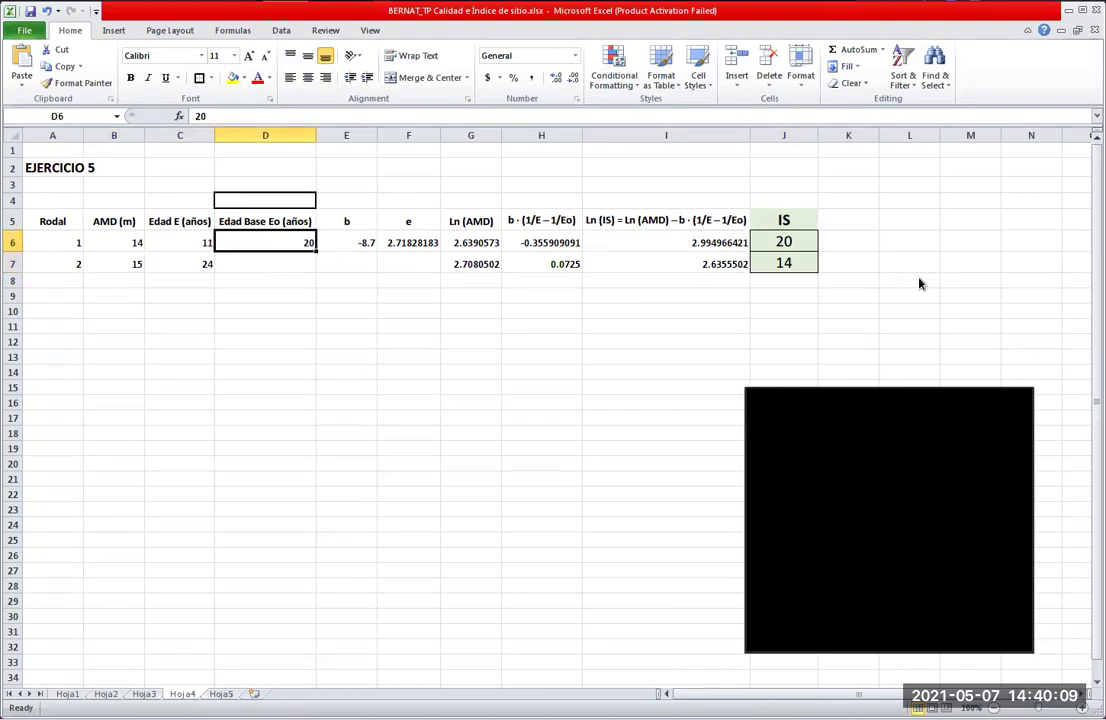
key("Left")
key("Down")
key("Left")
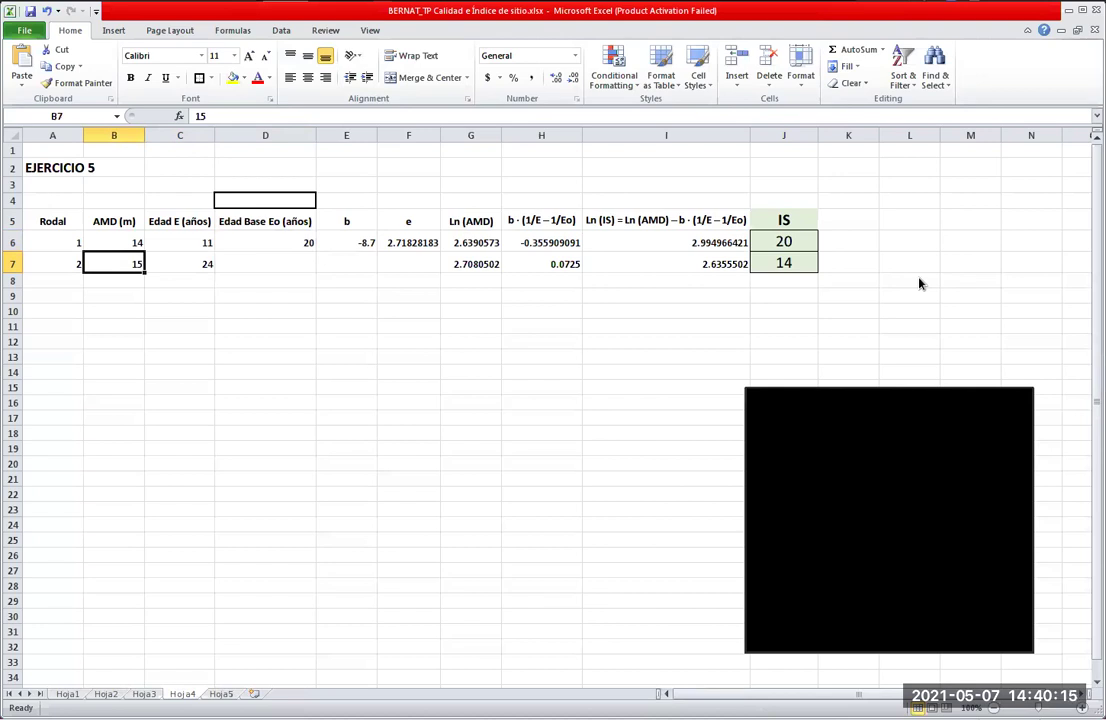
Go through rodal 2's calculation along row 7, from its age in C7 to its IS result in J7.
key("Right")
key("Right")
key("Right")
key("Right")
key("Right")
key("Right")
key("Right")
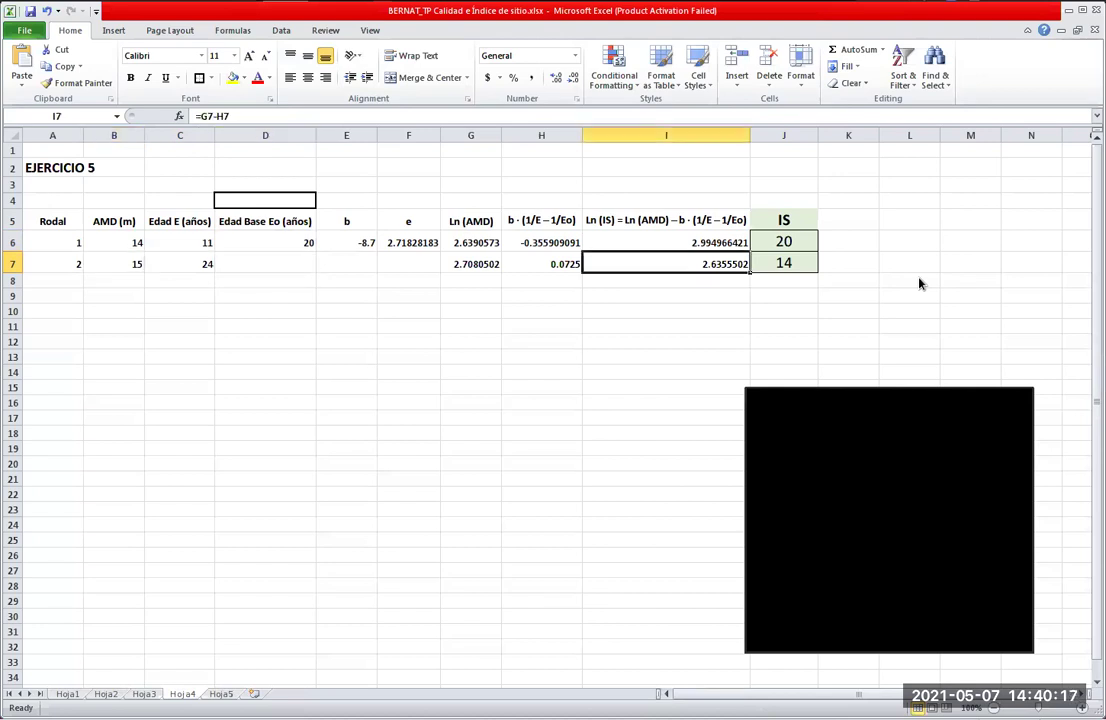
key("Right")
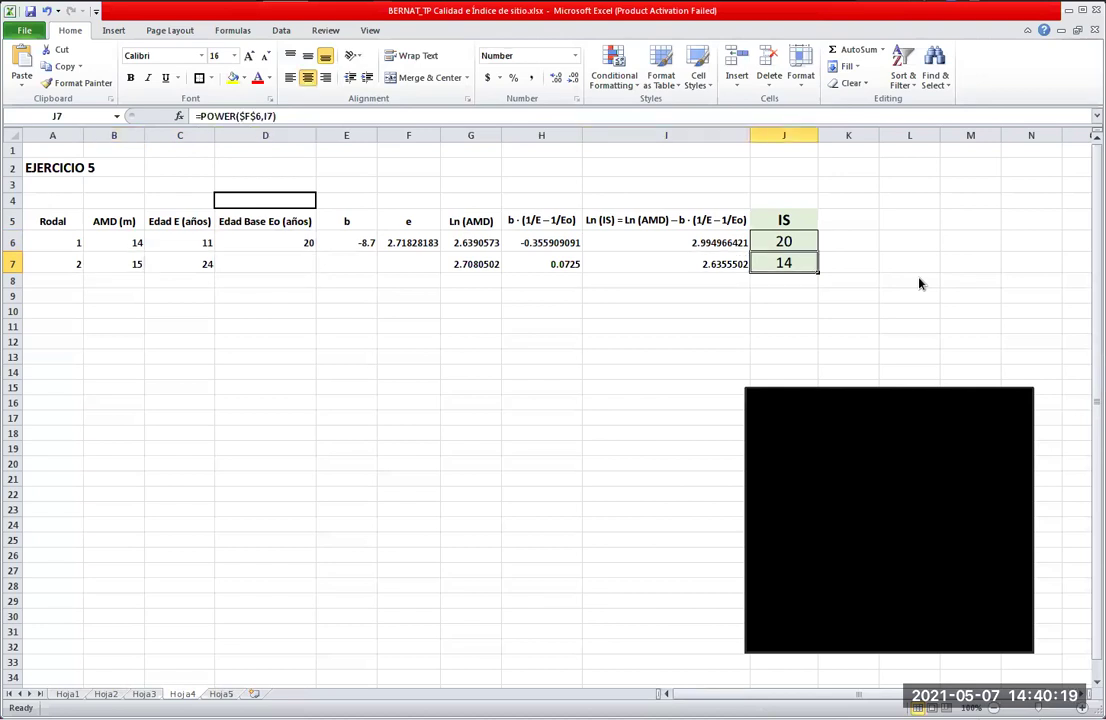
key("Down")
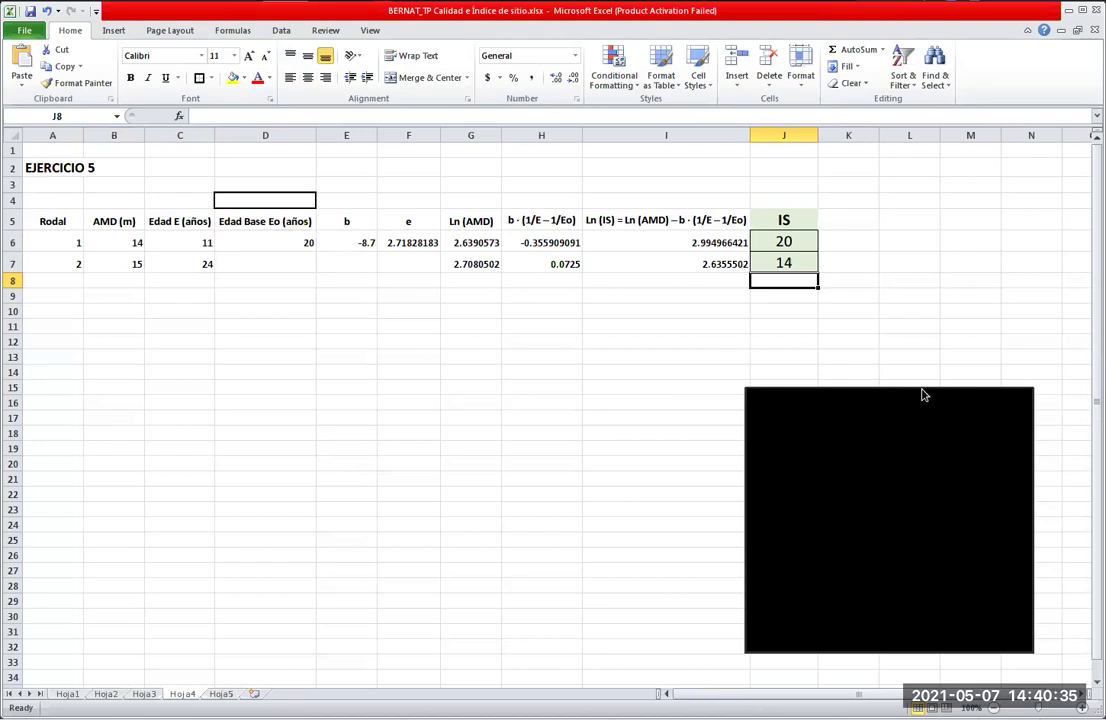
Examine rodal 1's b · (1/E − 1/Eo) formula in H6 and the Edad E value in C6 that it uses.
left_click_drag(921, 390, 924, 324)
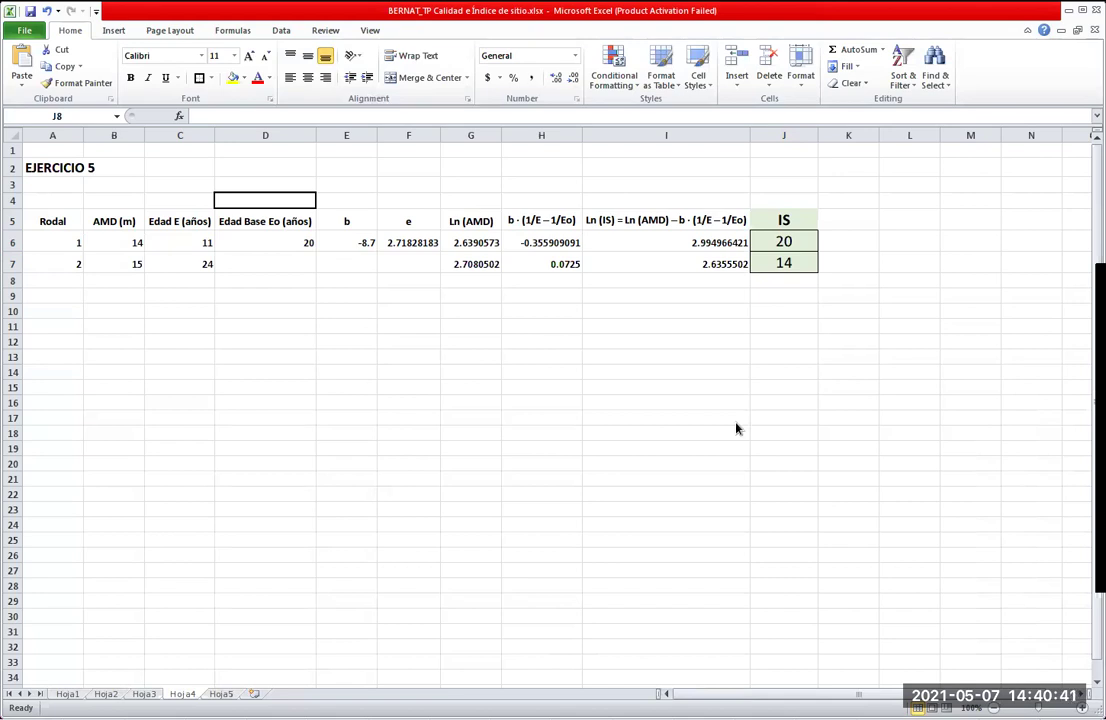
left_click(462, 469)
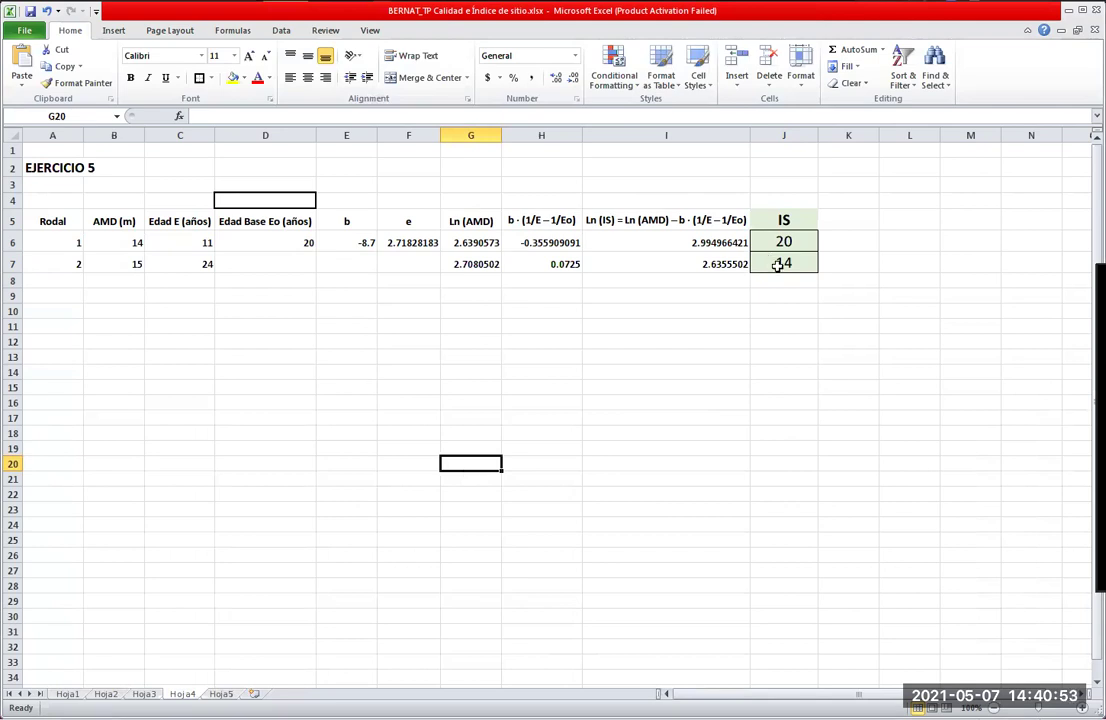
left_click(535, 244)
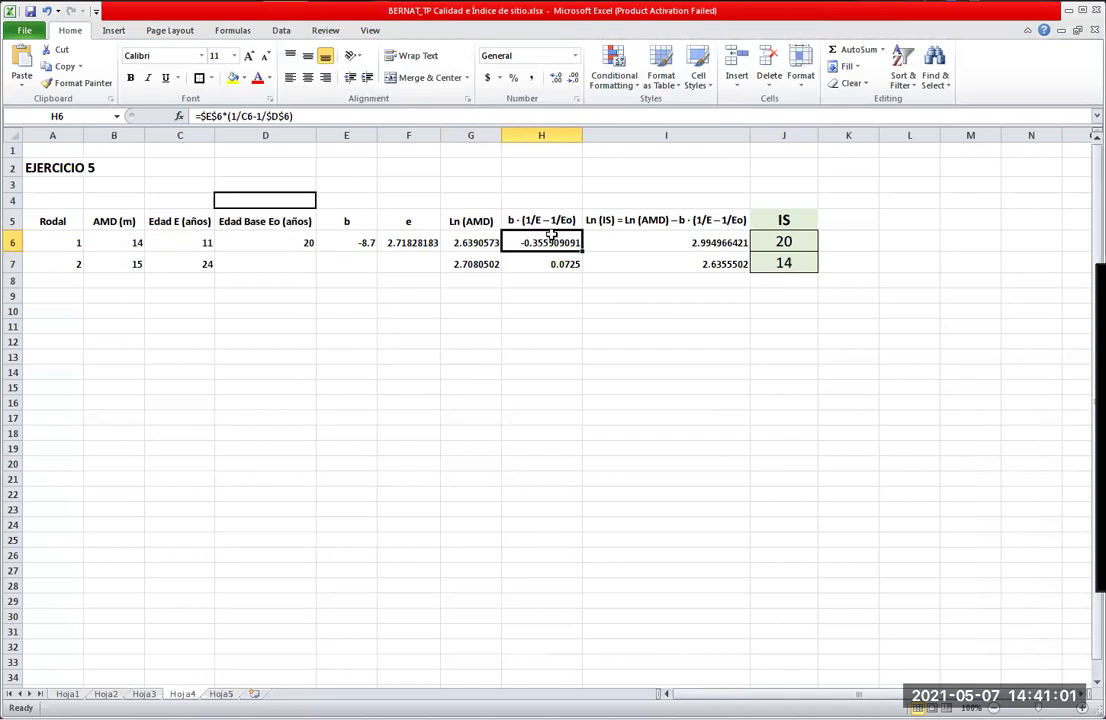
left_click(185, 240)
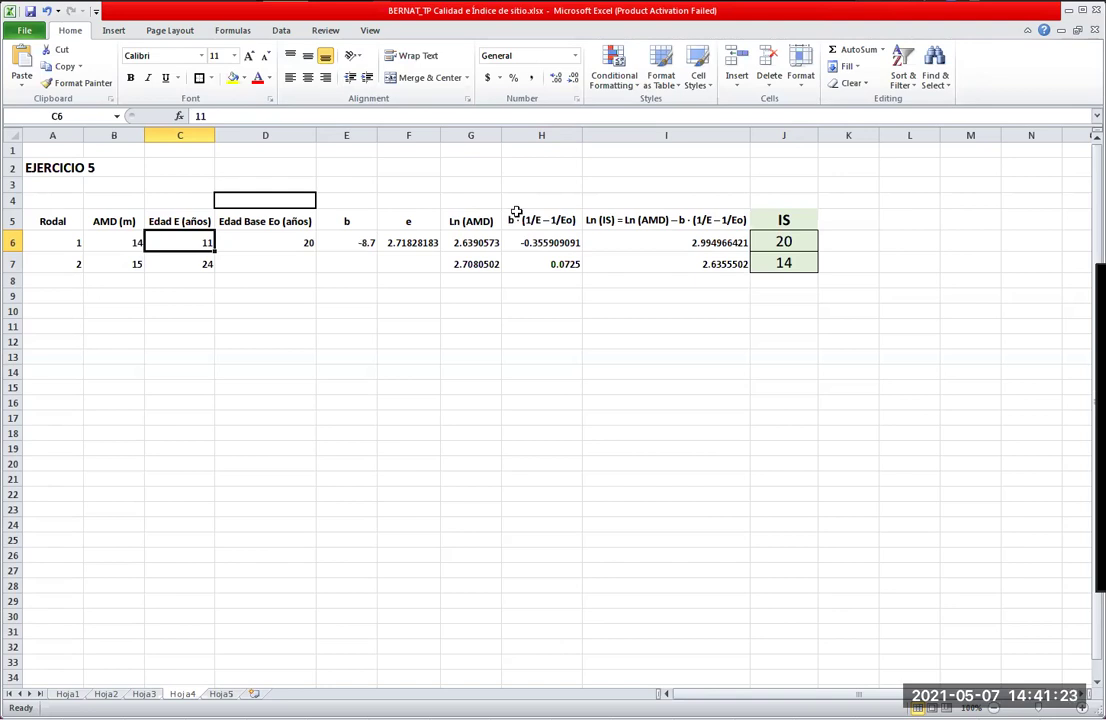
Trace rodal 1's calculation from the b · (1/E − 1/Eo) term in H6 to the IS formula in J6.
left_click(544, 247)
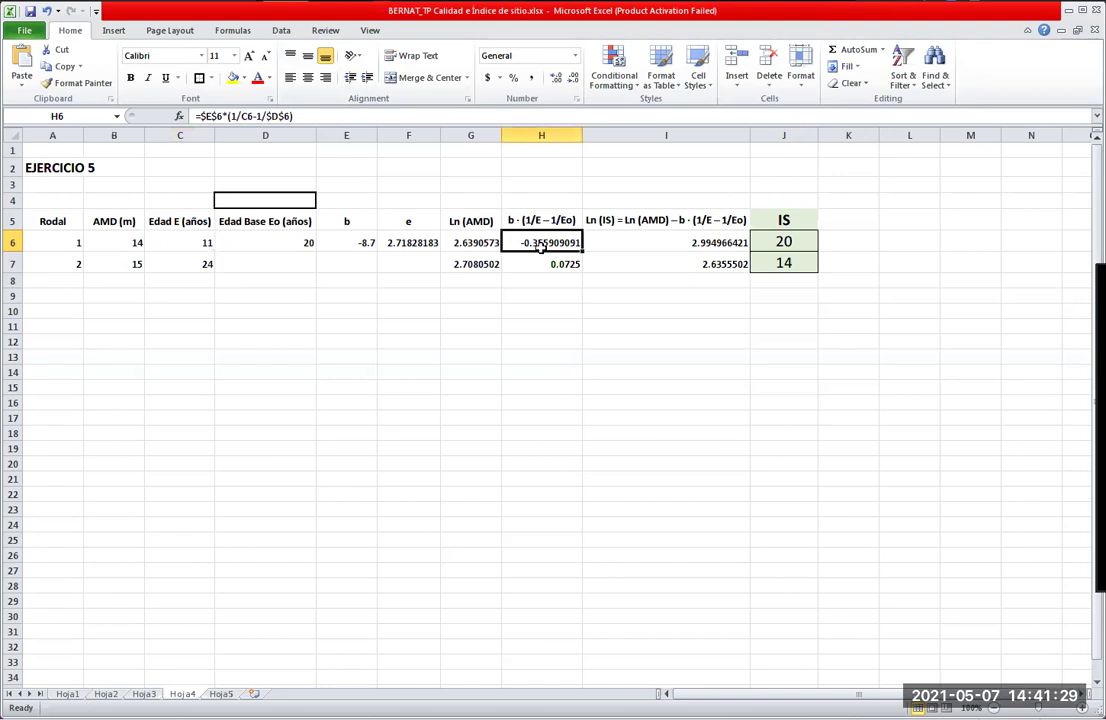
key("Right")
key("Right")
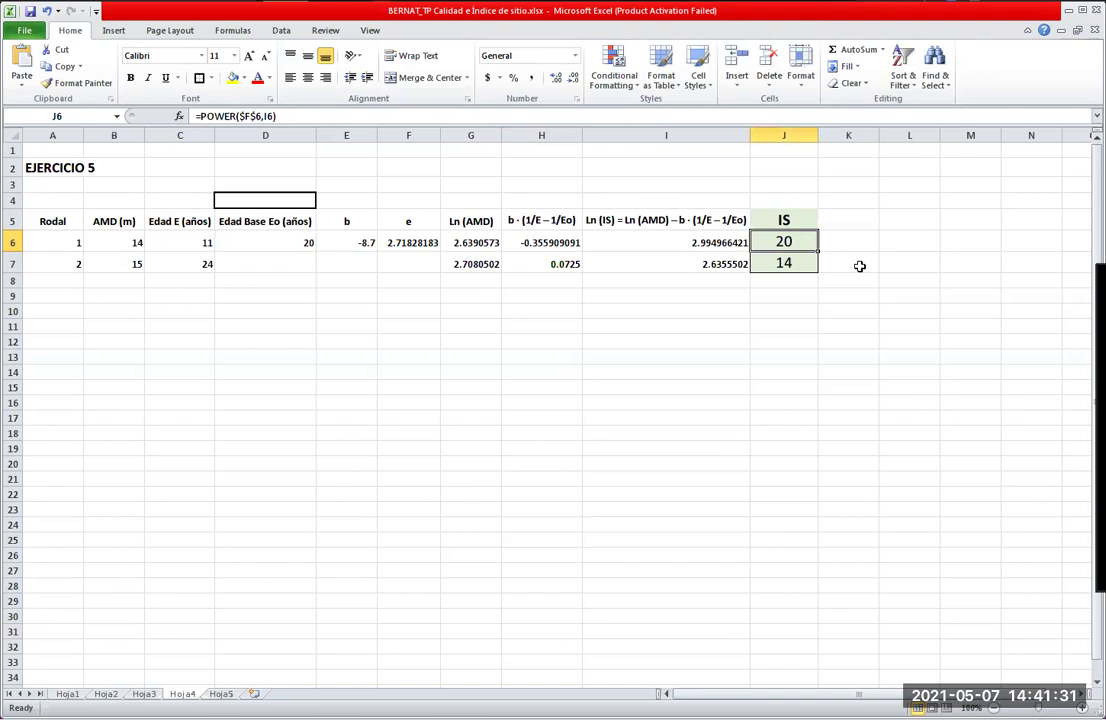
Examine rodal 2's b · (1/E − 1/Eo) formula in H7 and the cell references of the Ln (AMD) formula in G7.
left_click(562, 263)
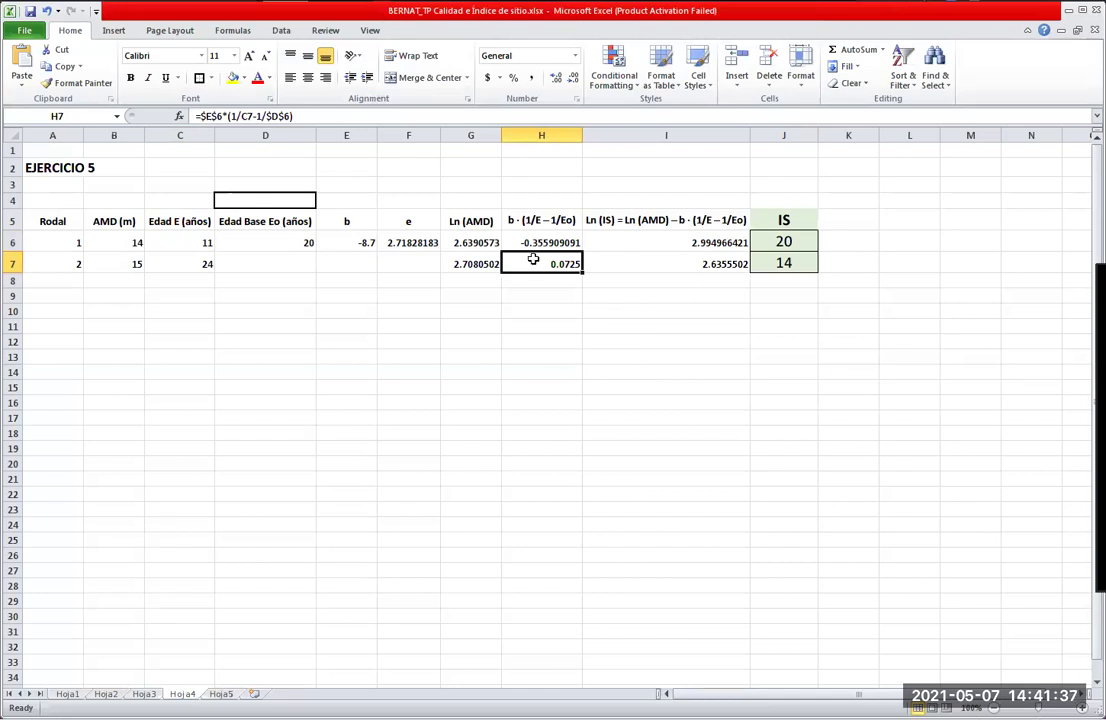
key("Left")
key("F2")
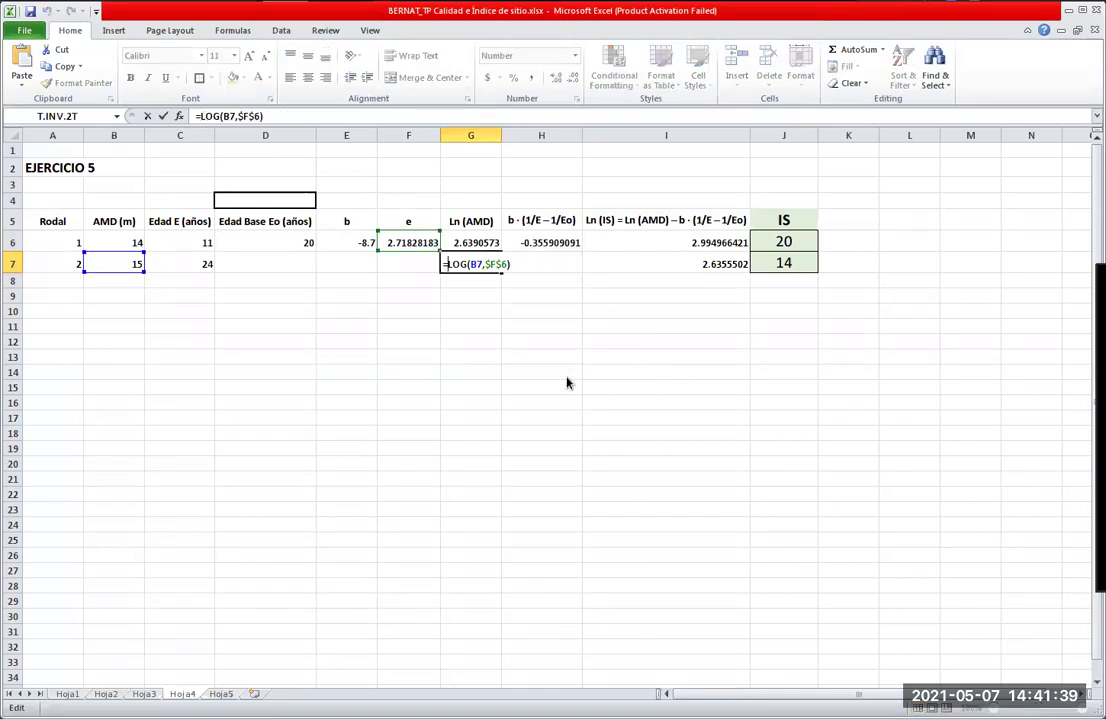
key("Return")
left_click(467, 265)
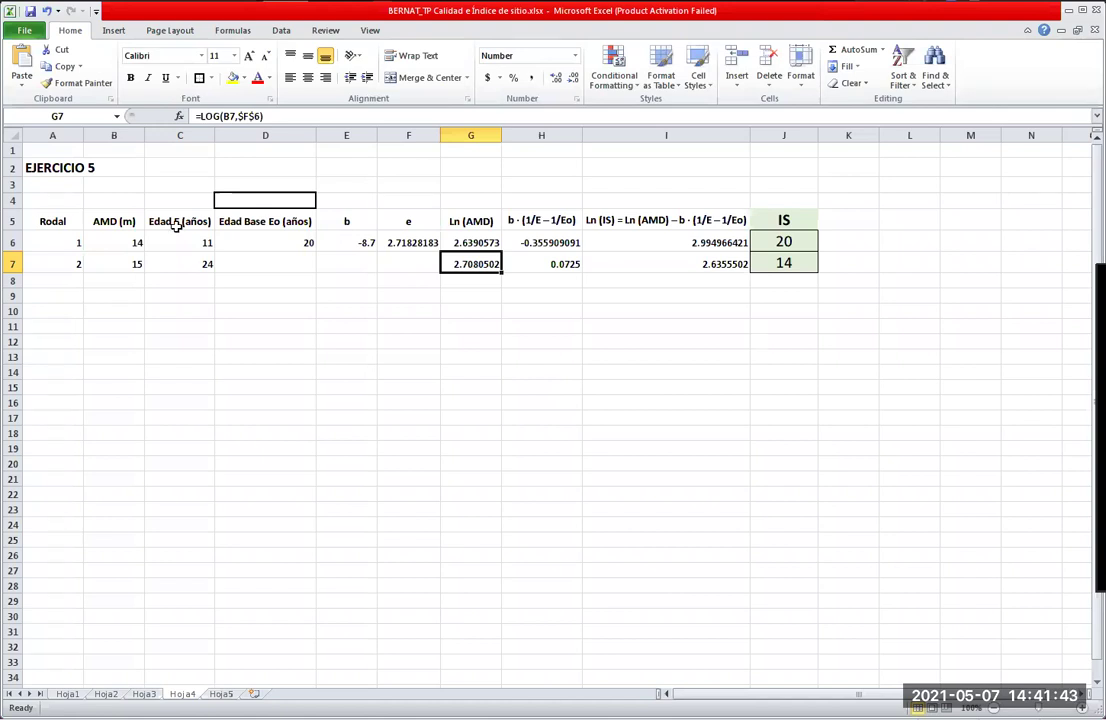
Follow rodal 2's calculation from Ln (AMD) through the Ln (IS) formula in I7 to the IS formula in J7.
key("Right")
key("Right")
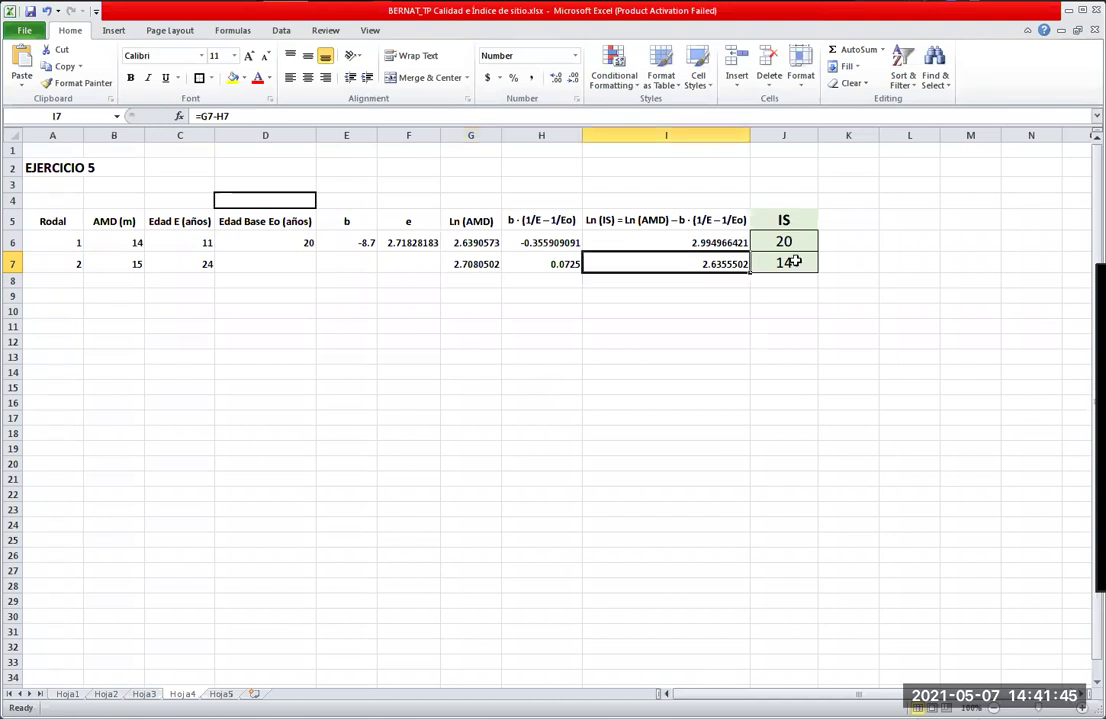
left_click(794, 261)
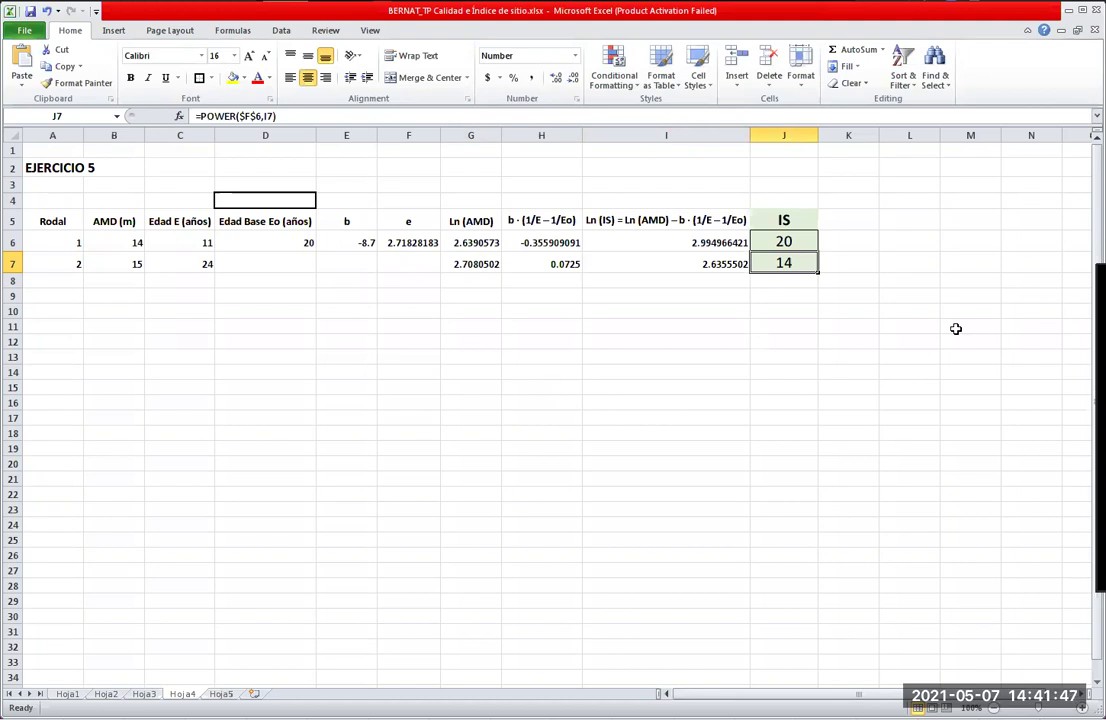
Trace rodal 2's IS result back along row 7 to its AMD value in B7.
key("Left")
key("Left")
key("Left")
key("Left")
key("Left")
key("Left")
key("Left")
key("Left")
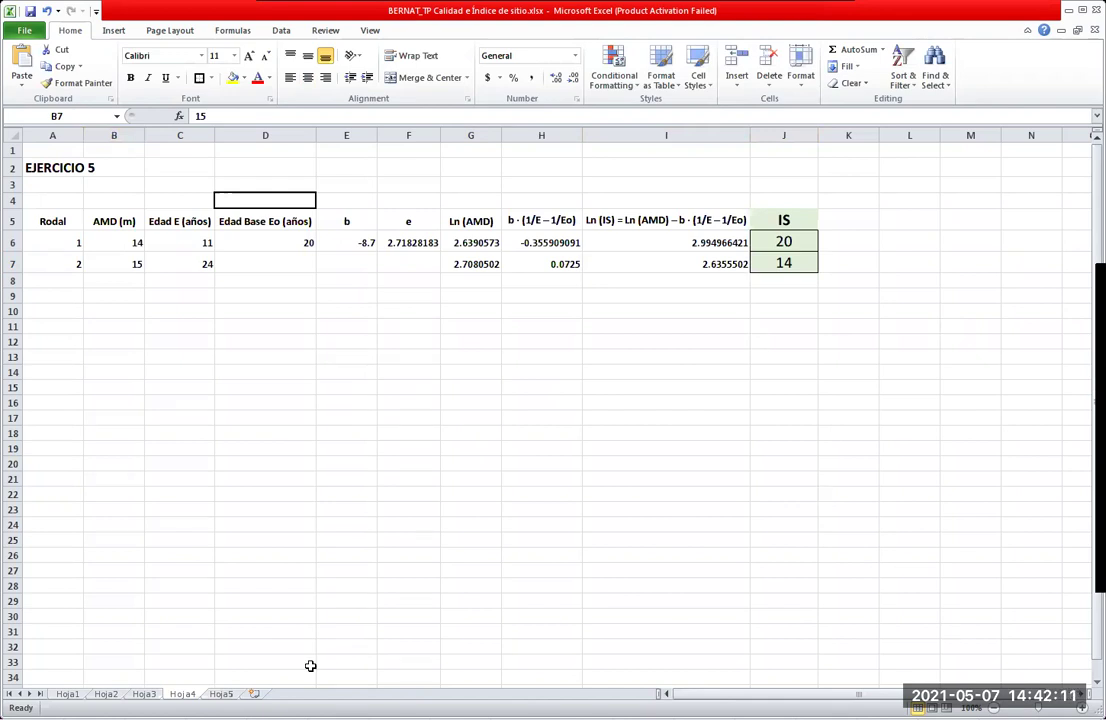
Open Ejercicio 6 on Hoja5 and read the answer about site quality indices not based on tree height.
left_click(219, 697)
left_click(312, 557)
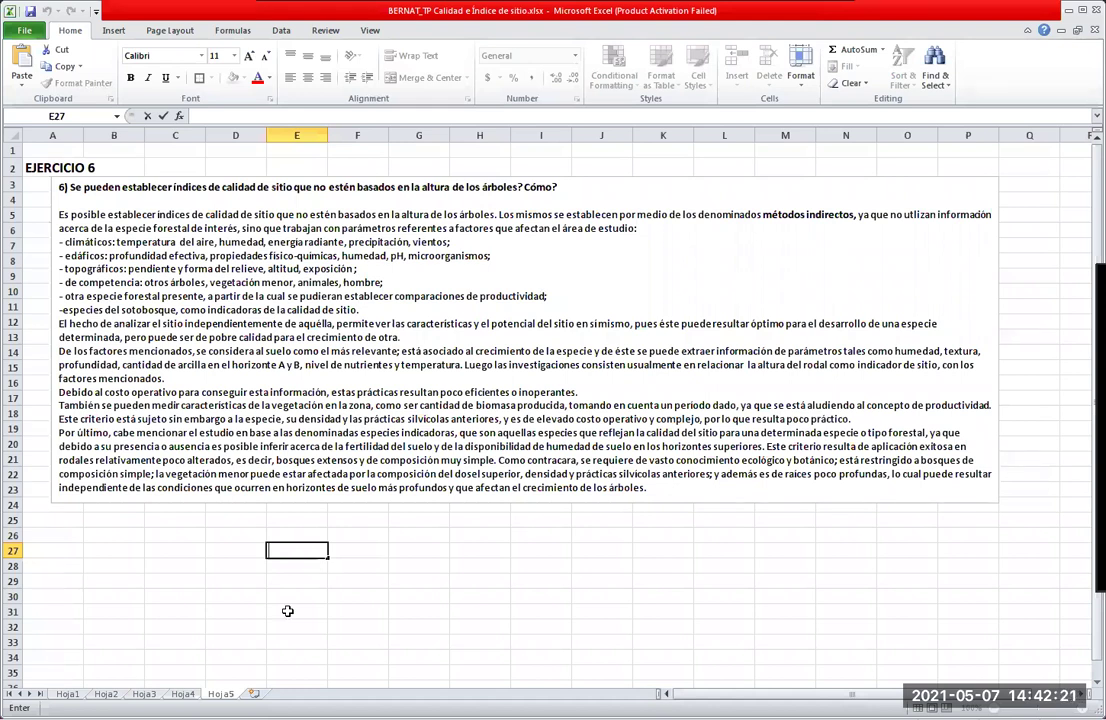
left_click(273, 600)
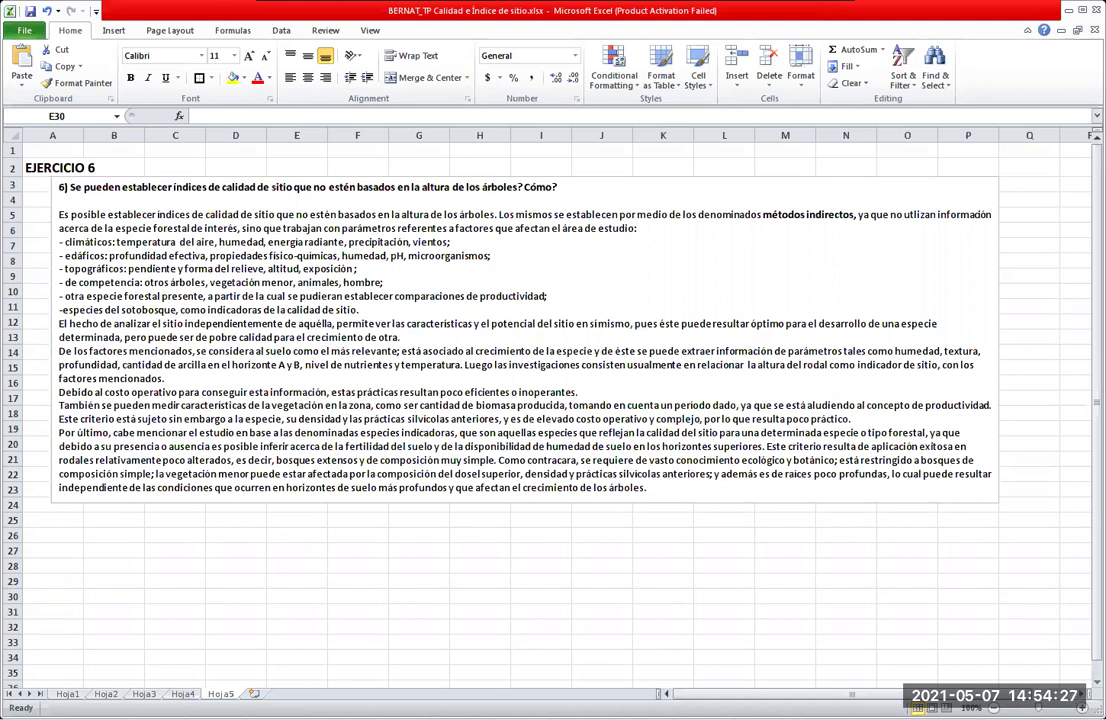
Return to Ejercicio 5 on Hoja4 and examine rodal 2's b · (1/E − 1/Eo) formula in H7.
left_click(182, 696)
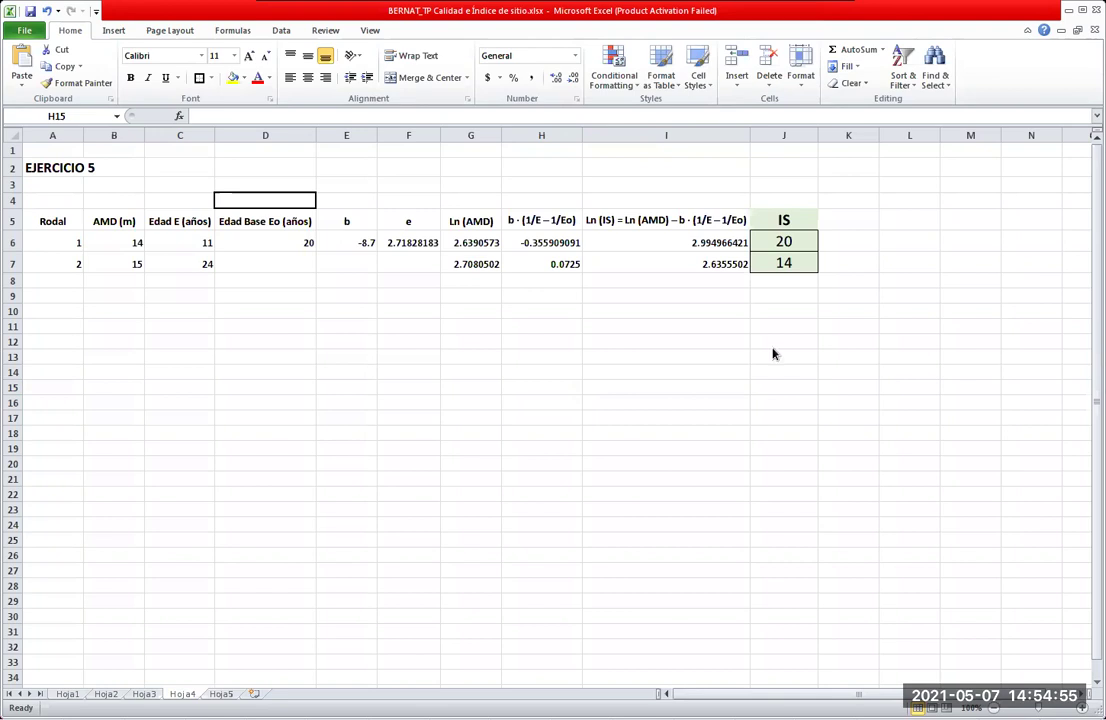
left_click(745, 336)
key("Left")
key("Up")
key("Up")
key("Up")
key("Up")
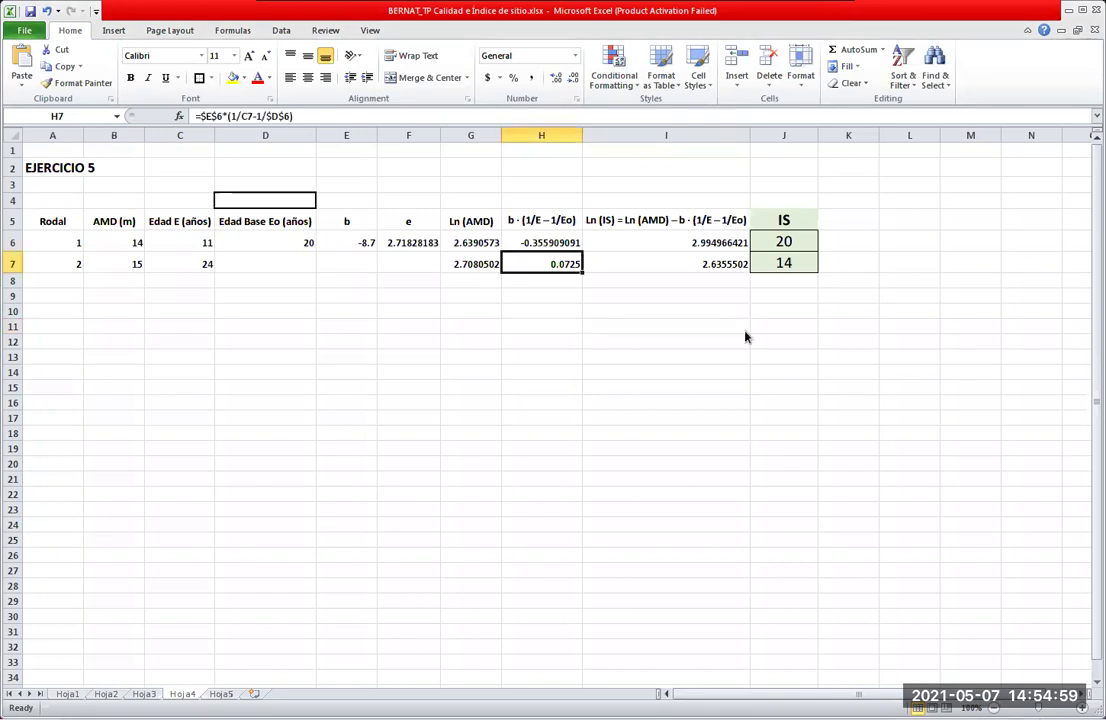
Examine the constant e in F6 and the coefficient b in E6.
key("Up")
key("Left")
key("Left")
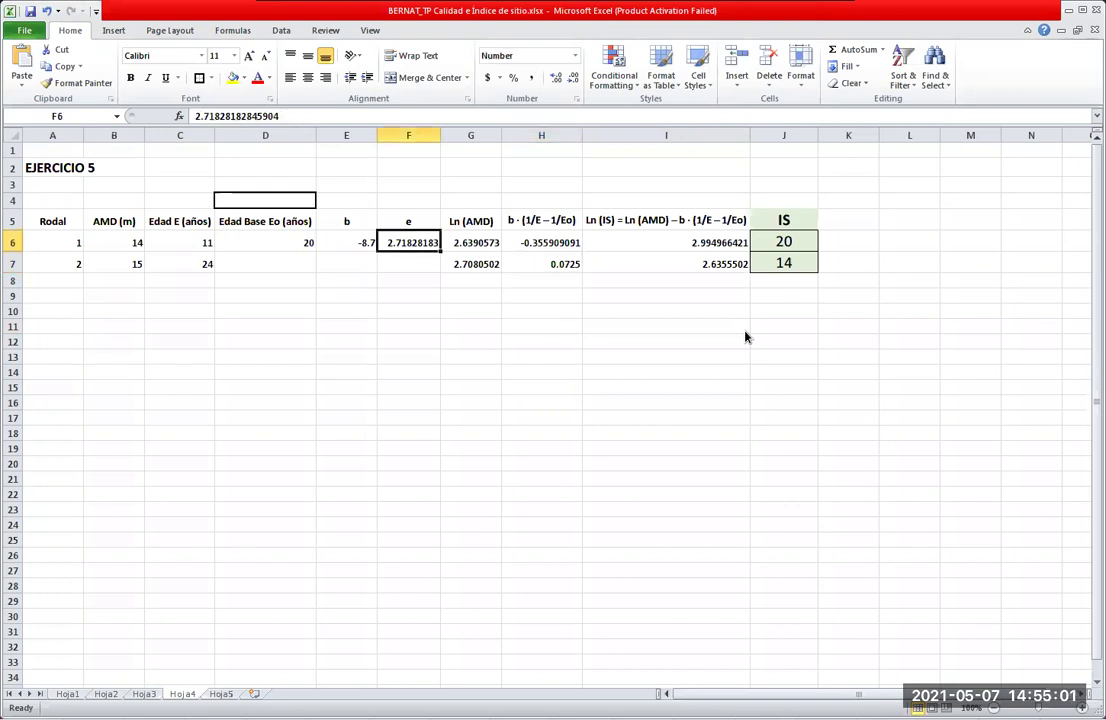
key("Left")
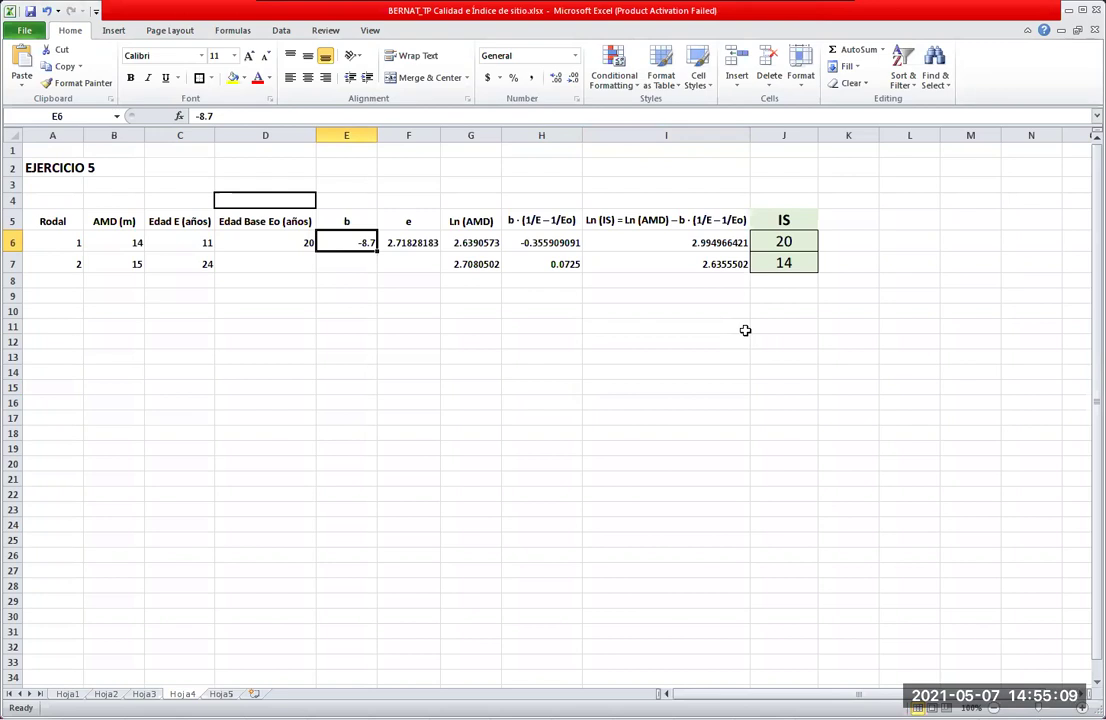
Examine the Ln (IS) equation in the column heading in I5.
key("Right")
key("Up")
key("Right")
key("Right")
key("Right")
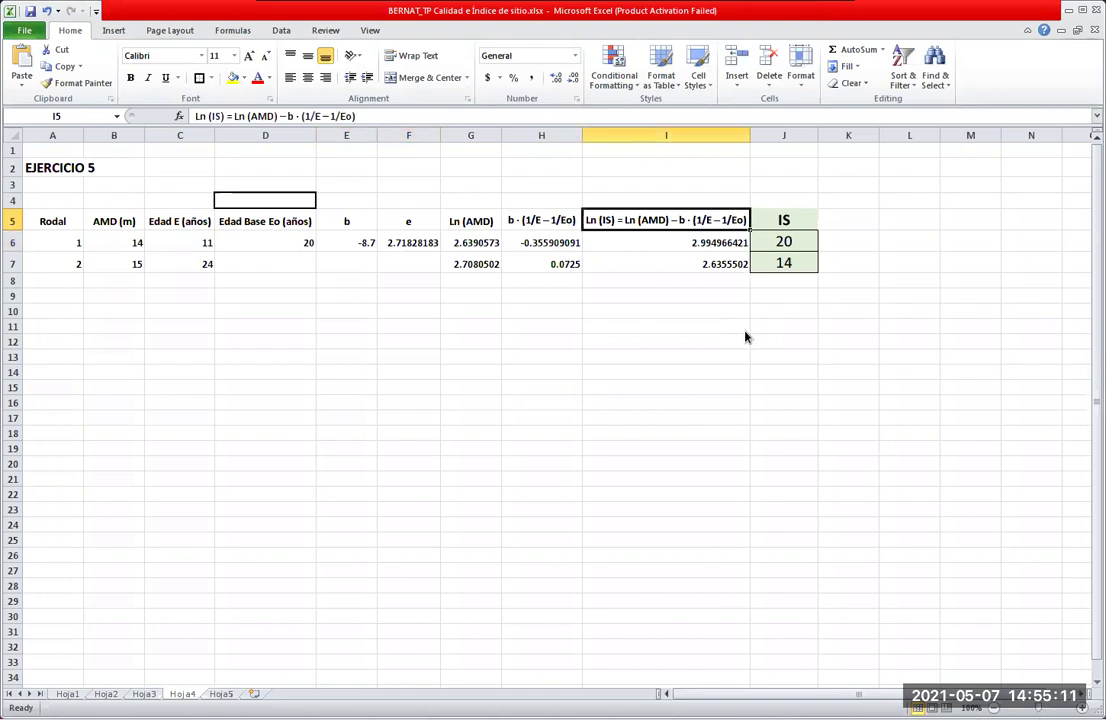